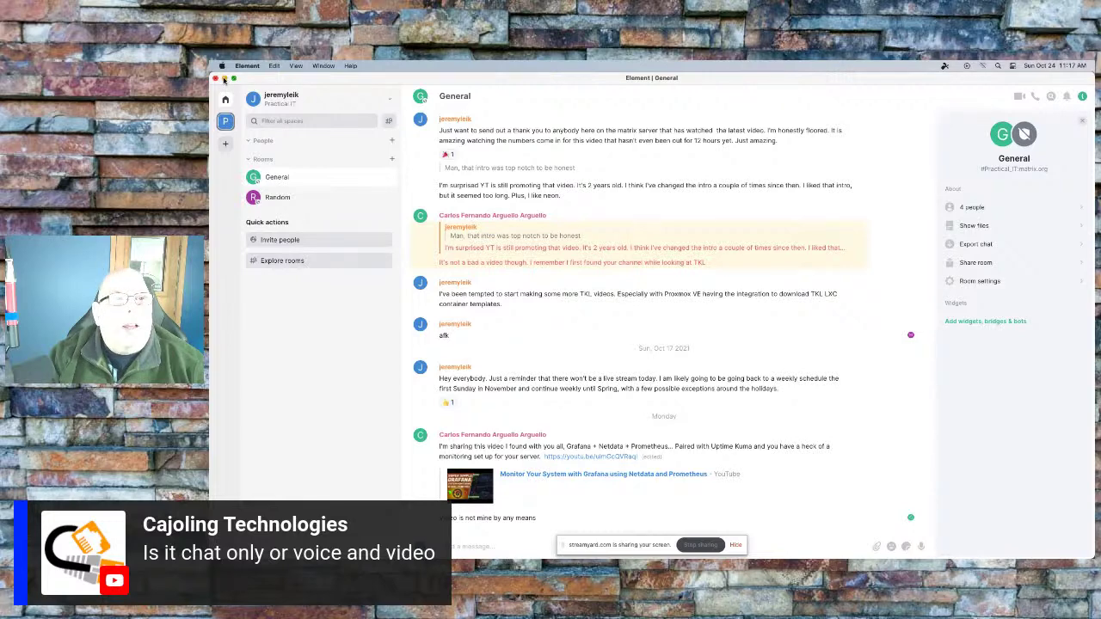
Reveal the Win11-Test Proxmox console and launch Splashtop Business from system search
left_click(223, 78)
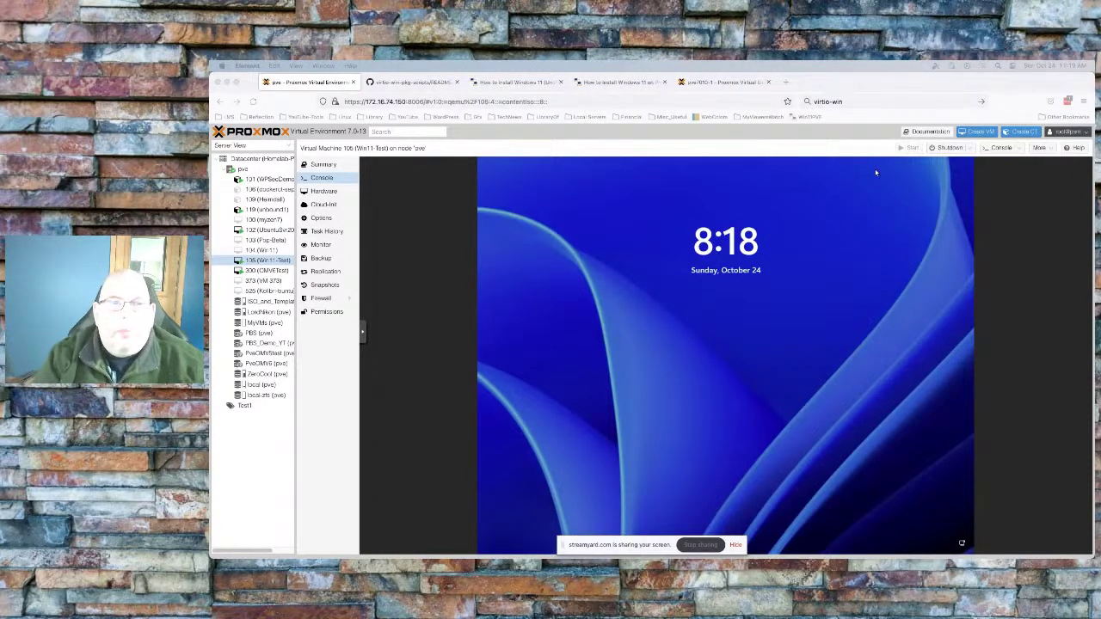
left_click(1015, 282)
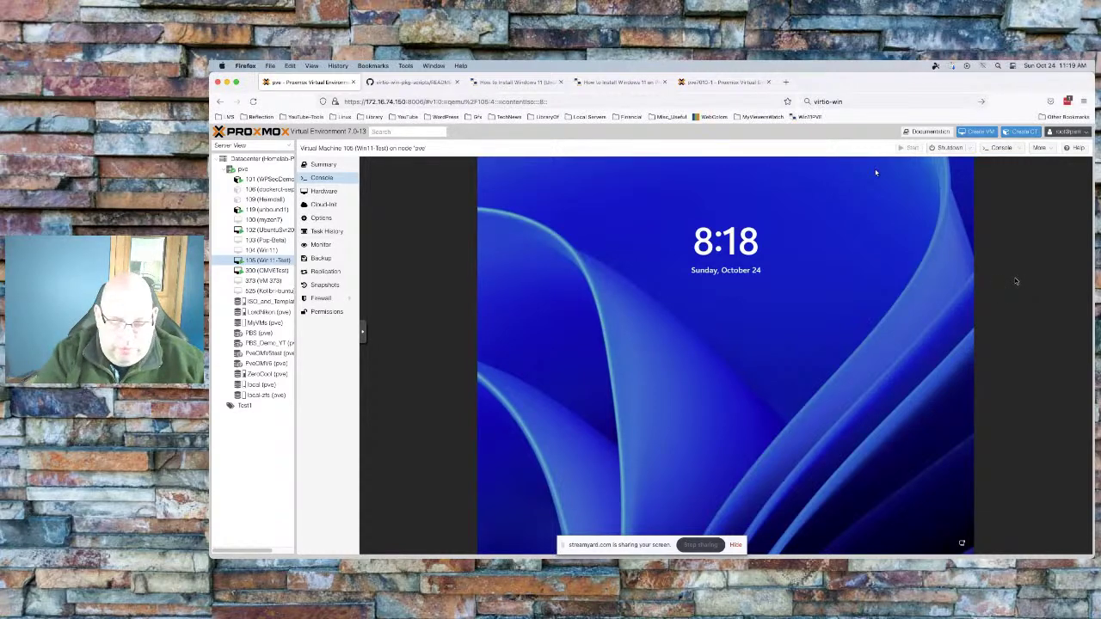
key("super+space")
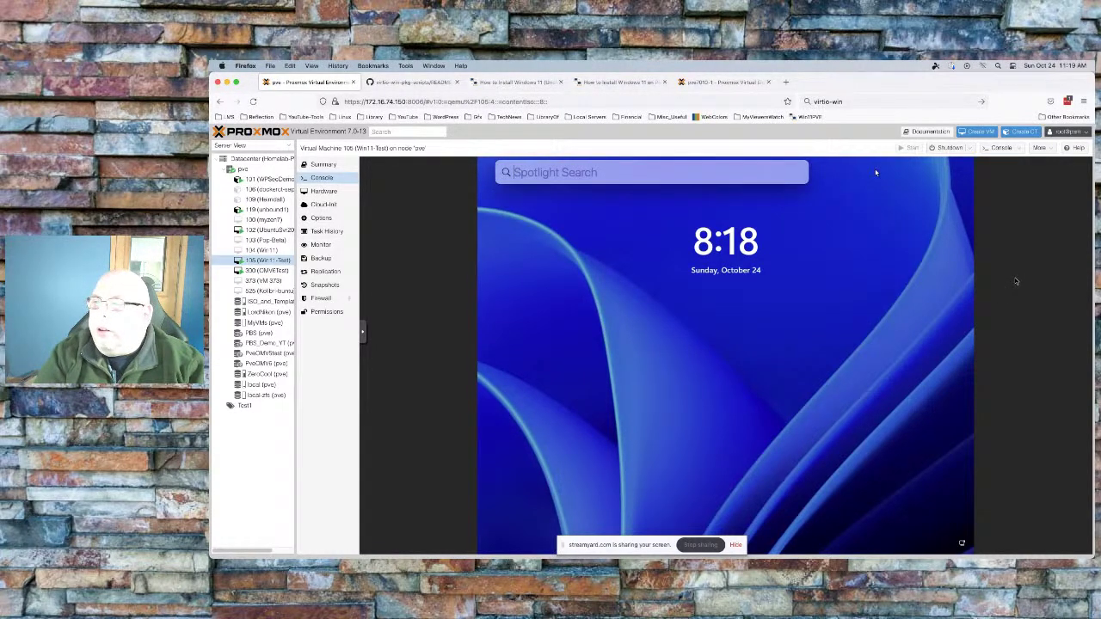
type("splashtop Business.app")
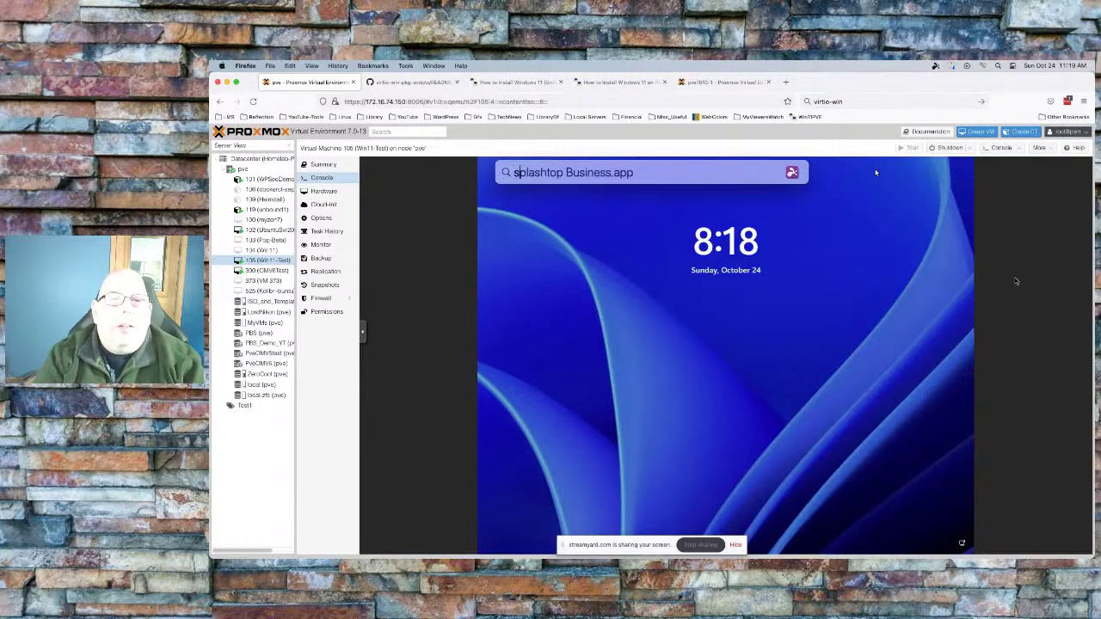
key("Return")
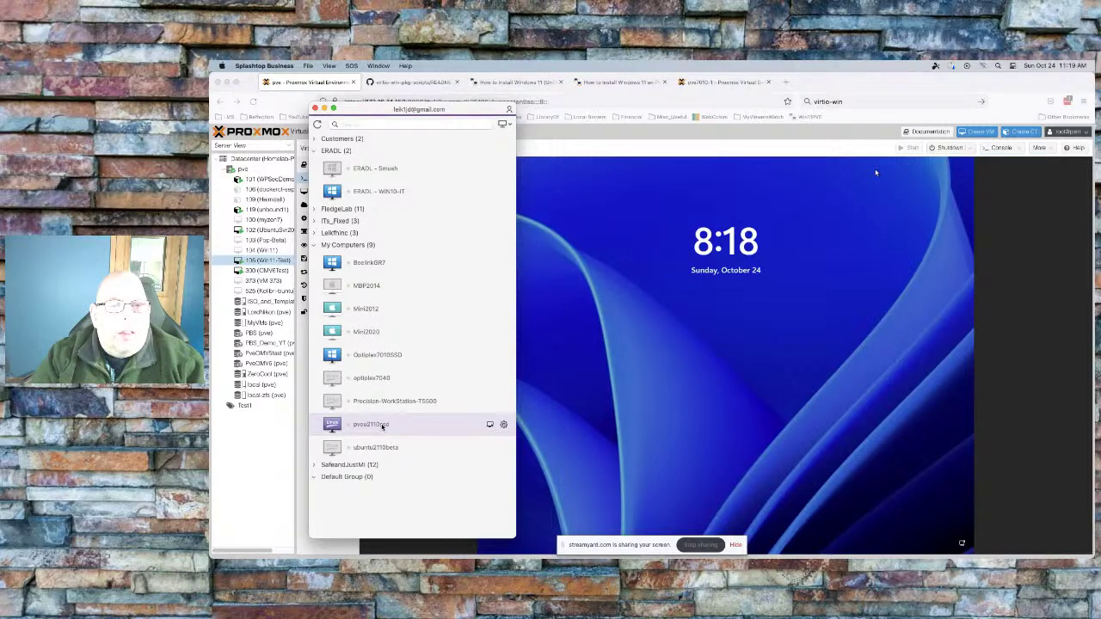
Connect to pveu2110ssd in Splashtop using the remote account's user name and password
double_click(383, 425)
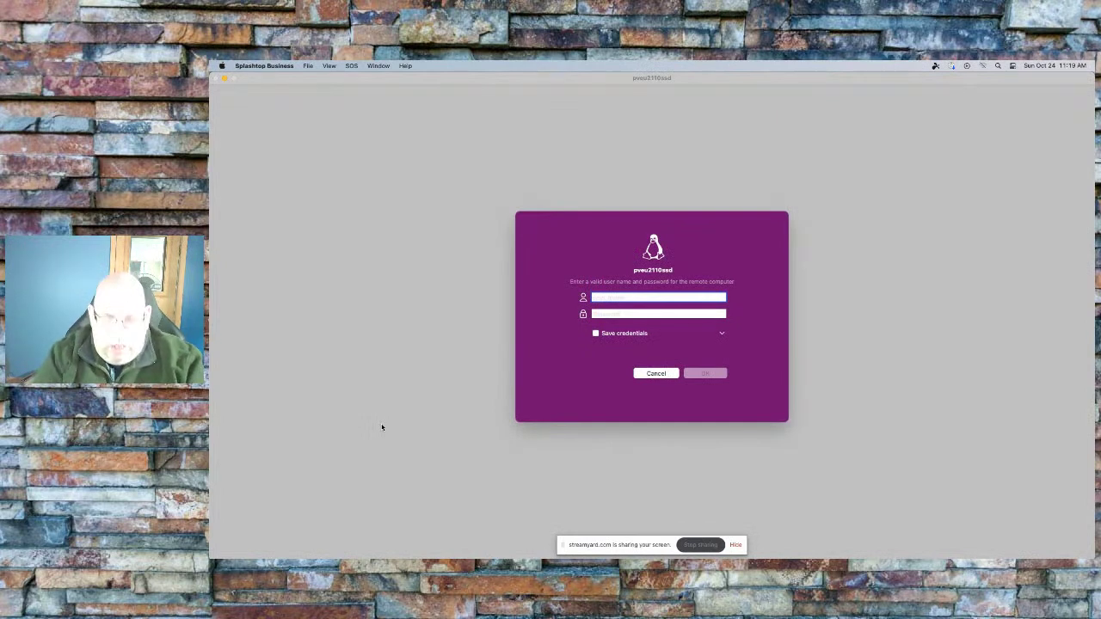
type("leik1jd")
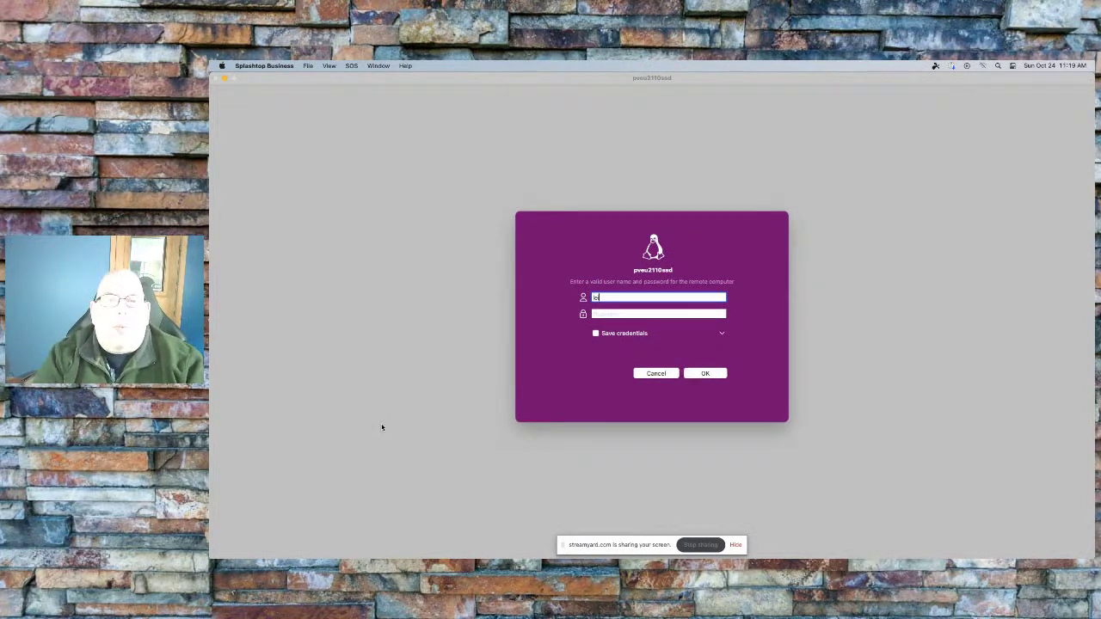
key("Tab")
type("•••••••••")
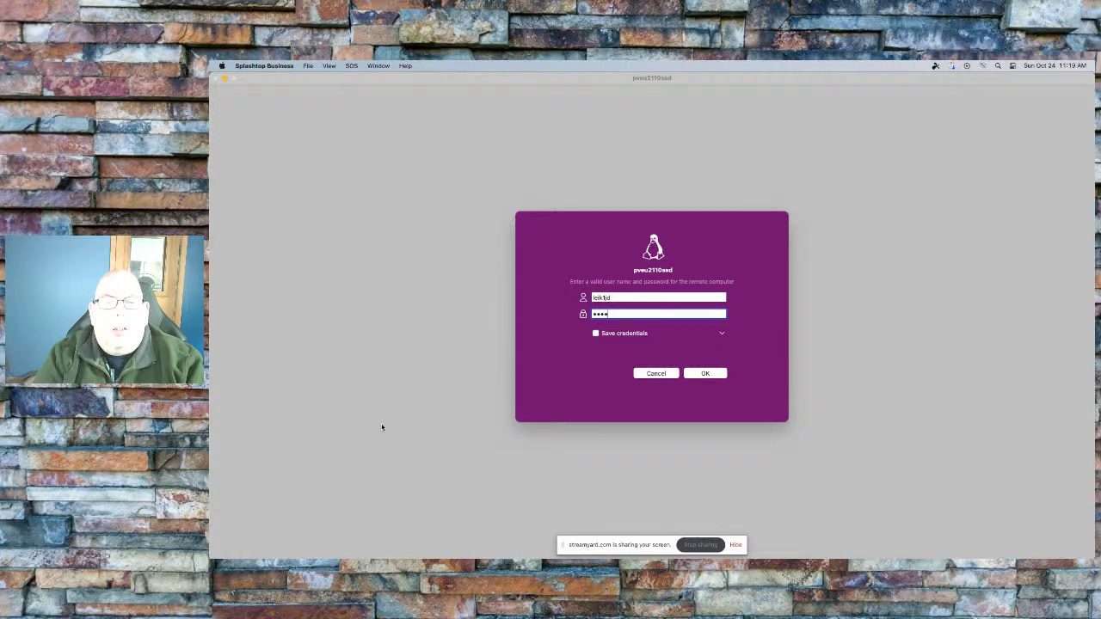
key("Return")
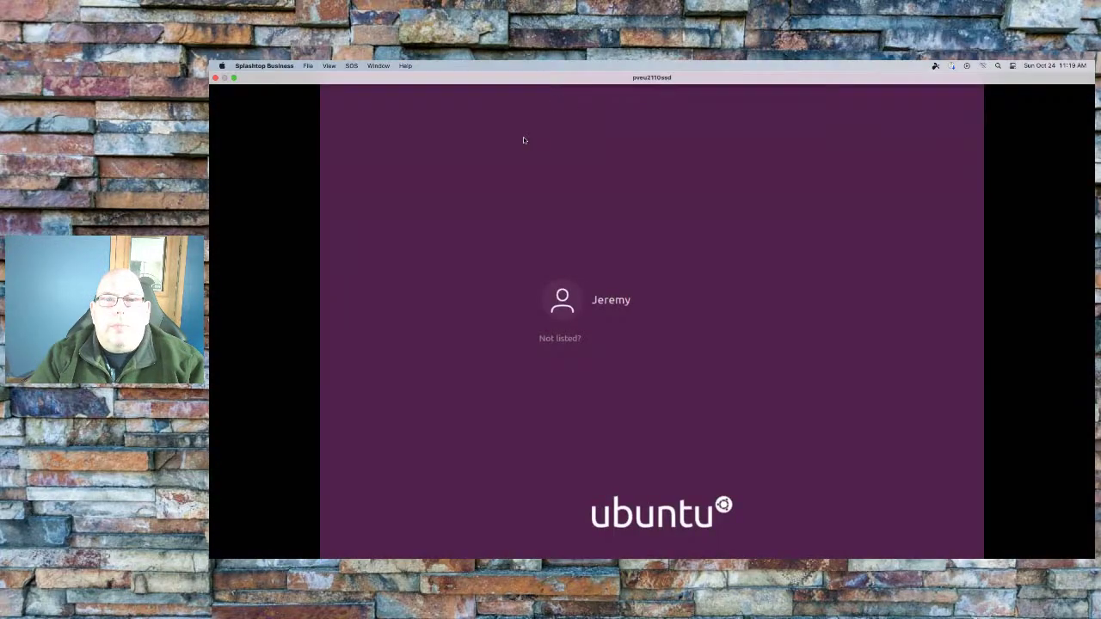
Sign in to the Ubuntu user account with its password at the GDM screen
left_click(617, 300)
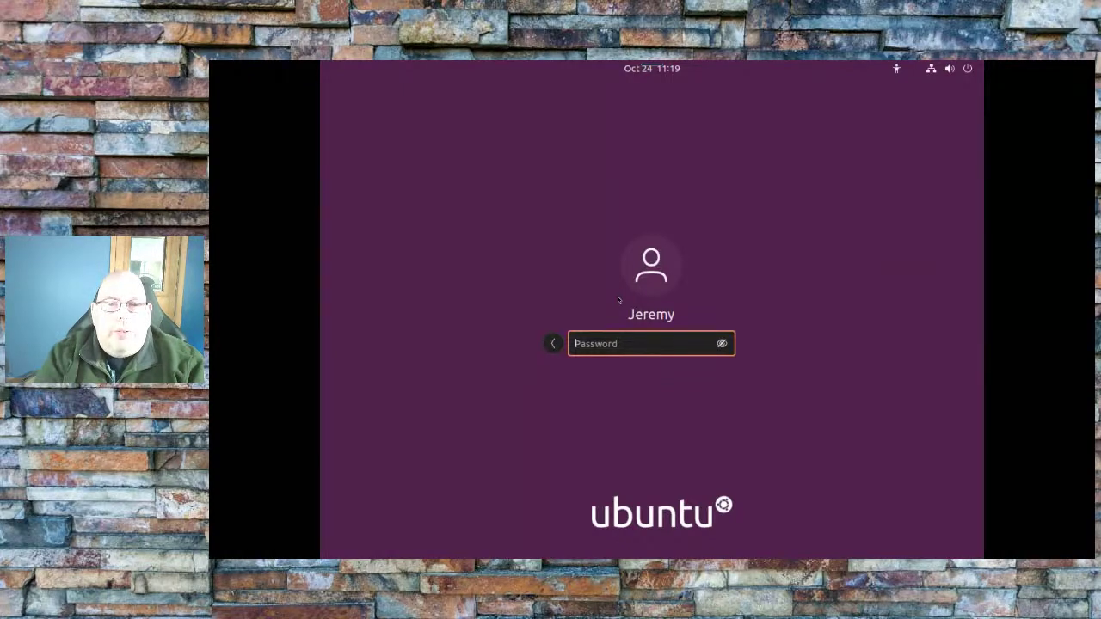
type("*********")
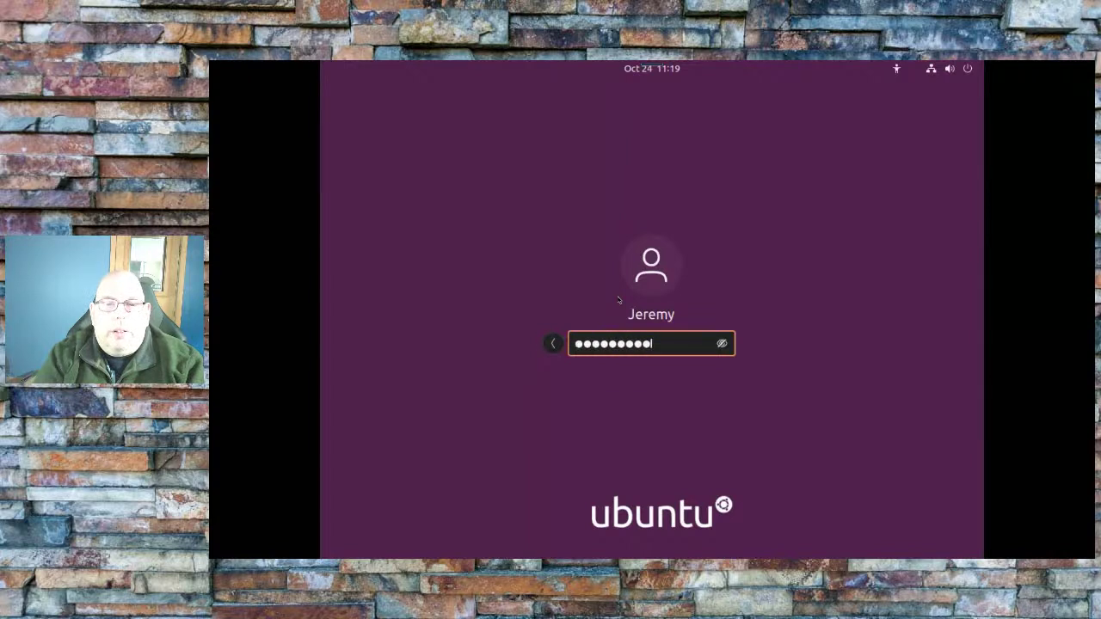
key("Return")
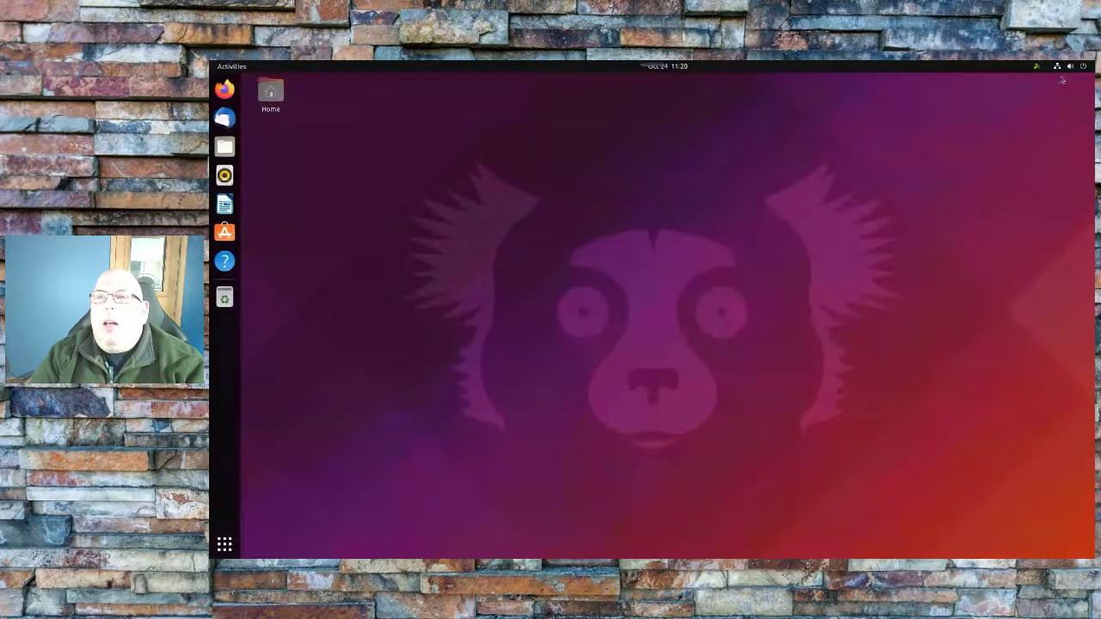
Check Settings' About page (Ubuntu 21.10, 3.8 GiB memory, 34.4 GB disk), then close Settings
left_click(1084, 66)
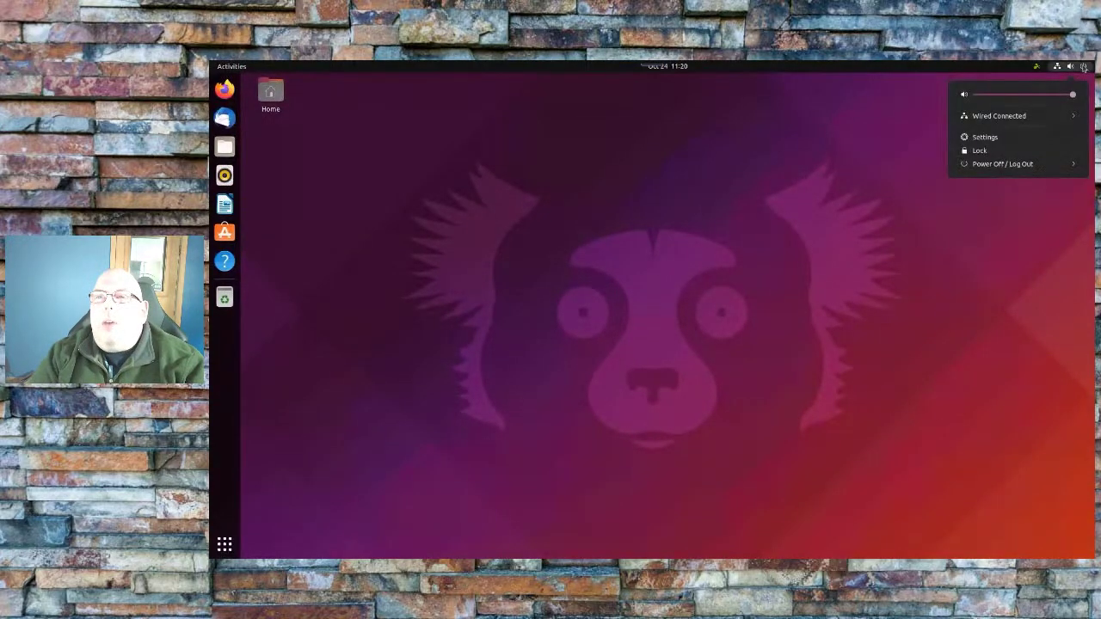
left_click(1006, 139)
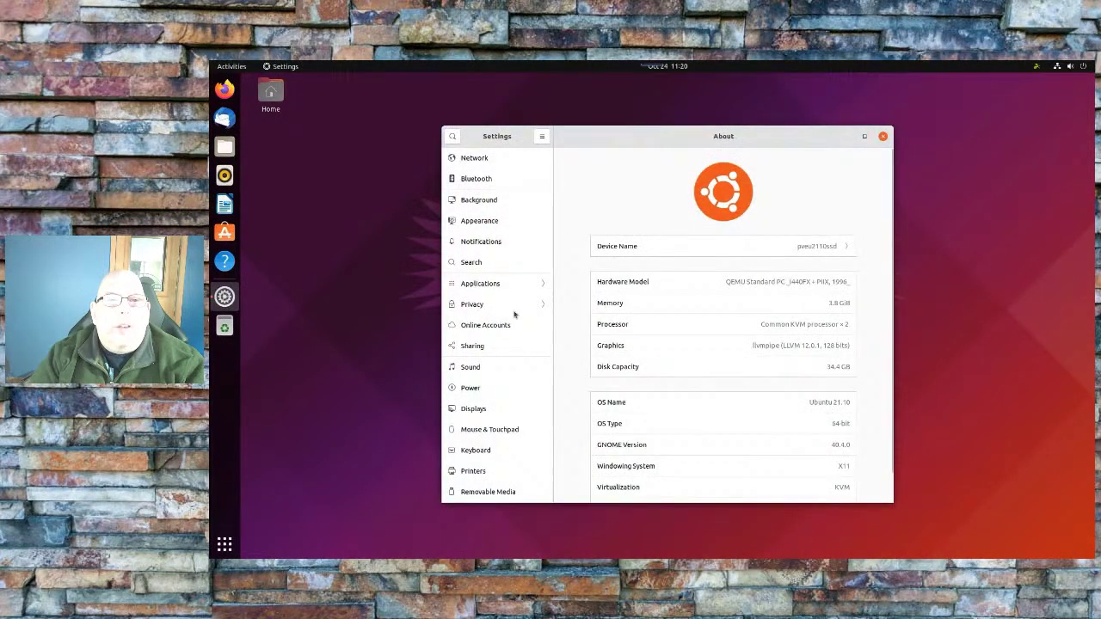
scroll(508, 255, "down", 4)
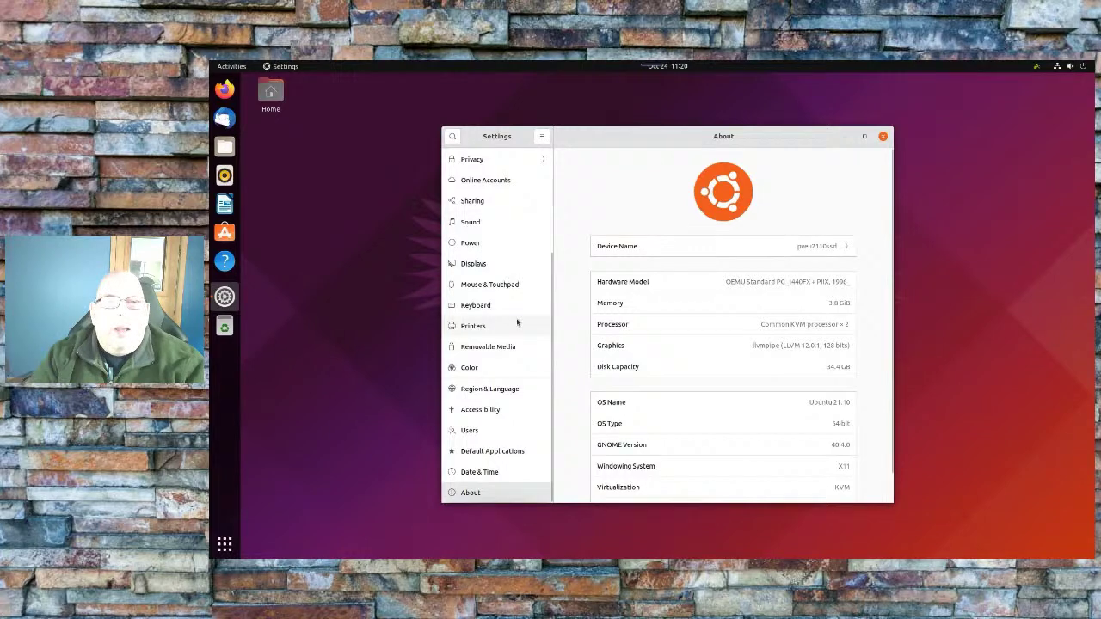
scroll(517, 323, "up", 3)
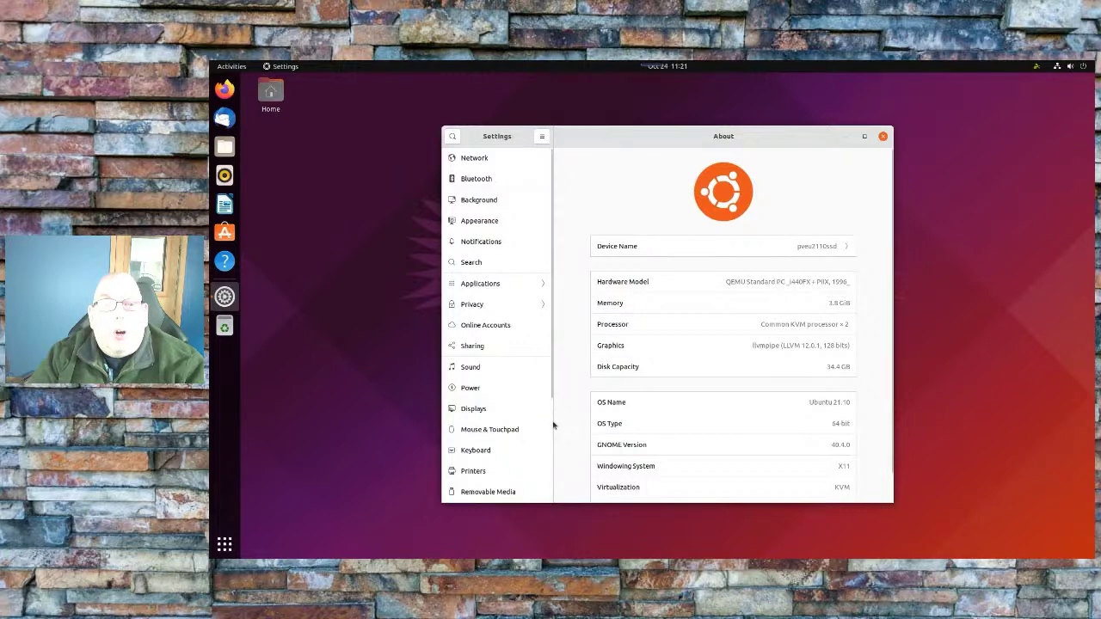
scroll(551, 427, "down", 3)
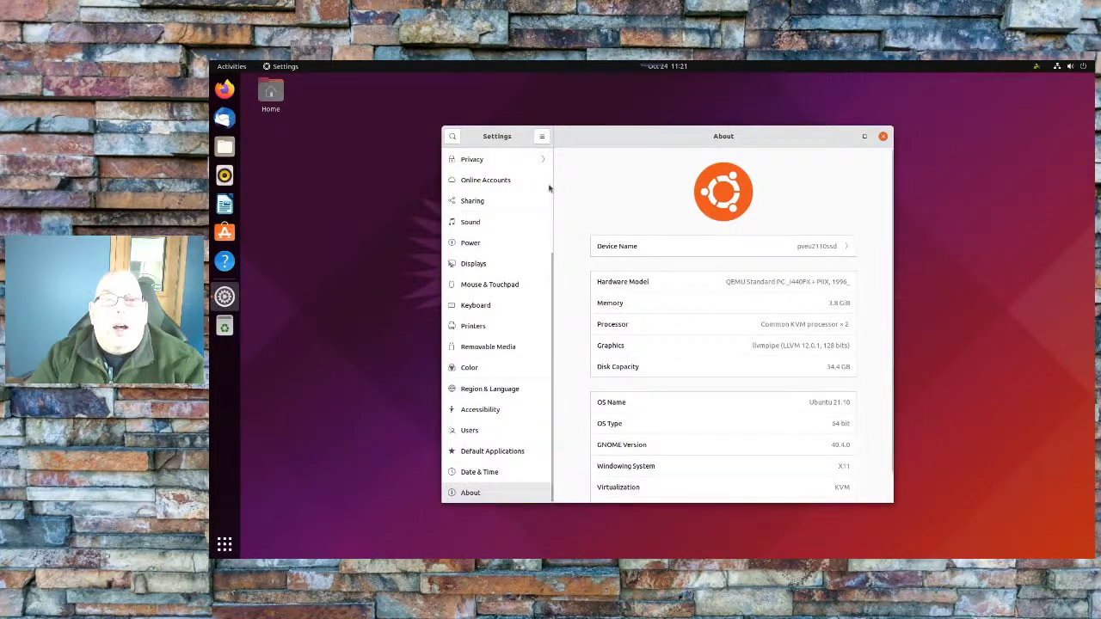
scroll(552, 188, "up", 3)
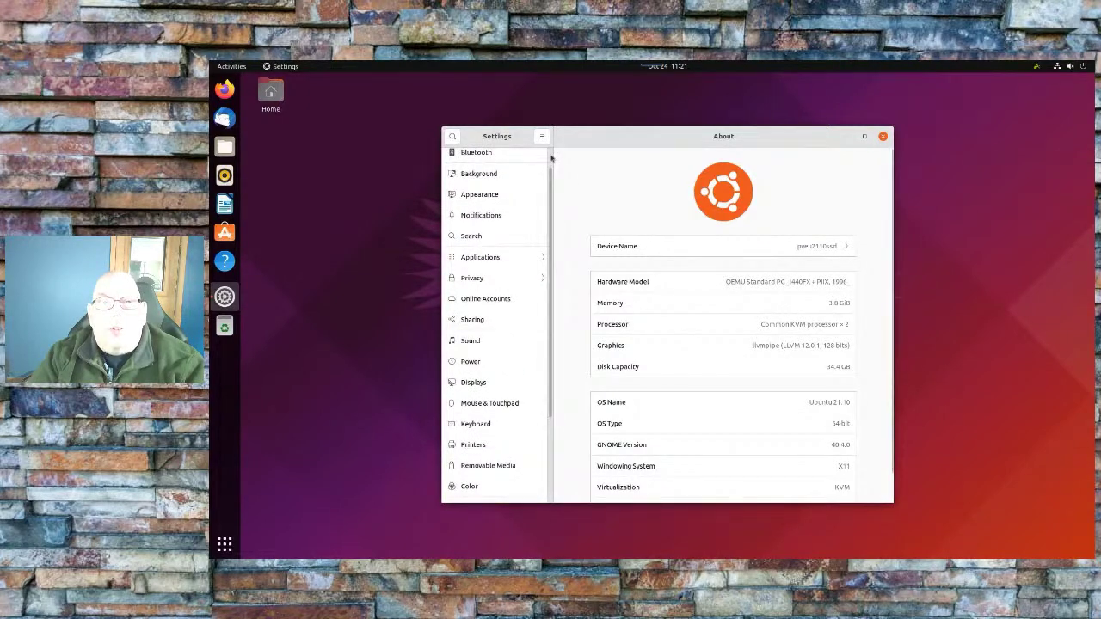
scroll(551, 157, "up", 1)
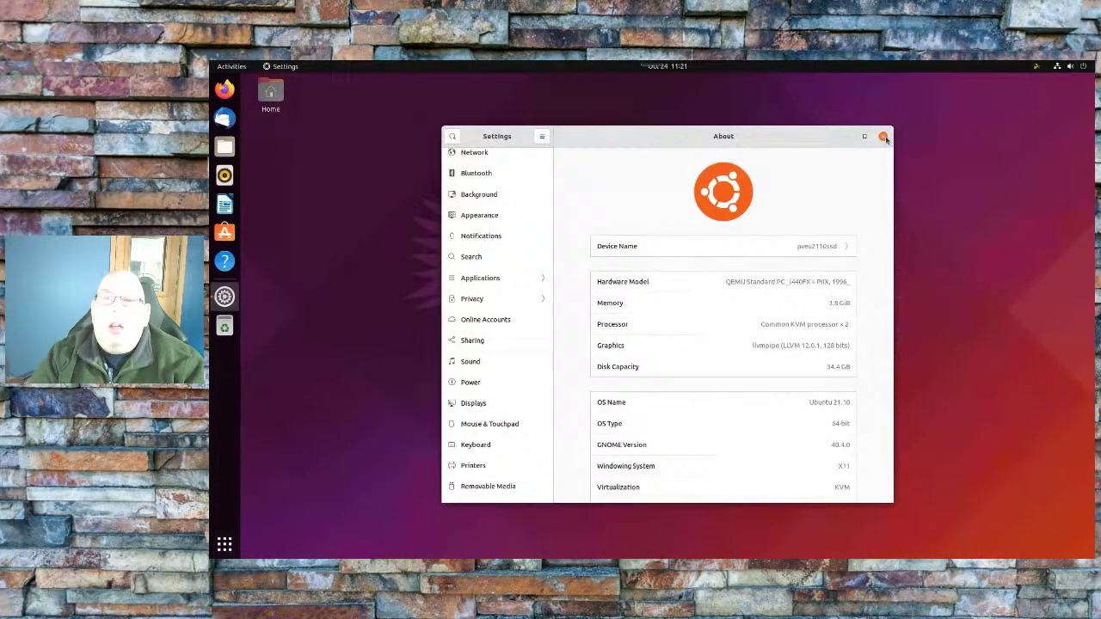
left_click(884, 138)
Set the autumn forest road image as wallpaper via Change Background, then close Settings
right_click(734, 183)
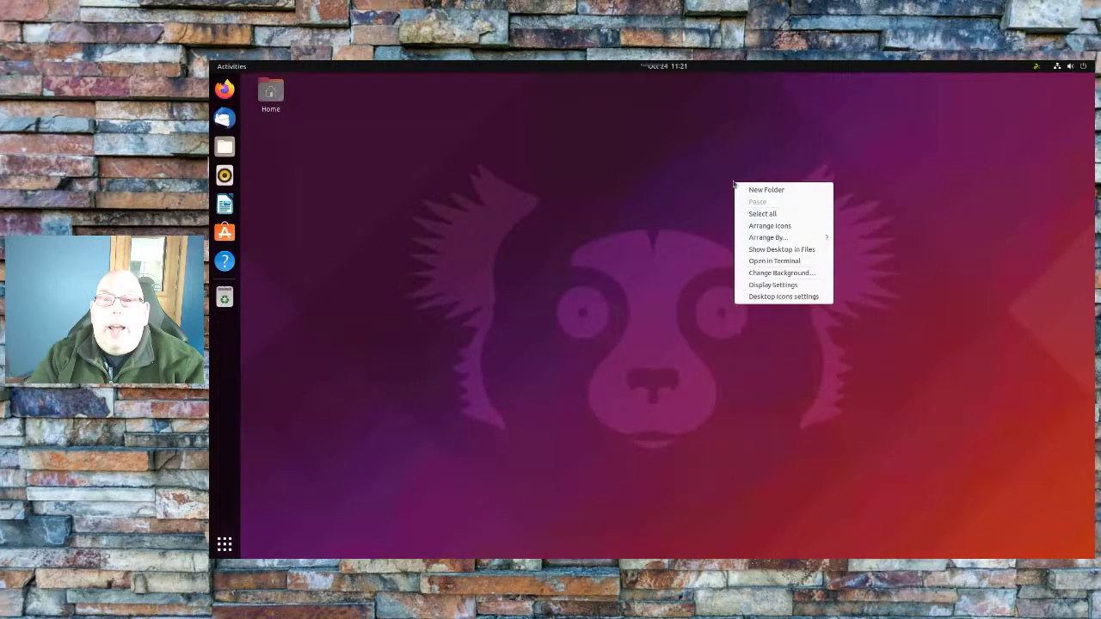
left_click(781, 274)
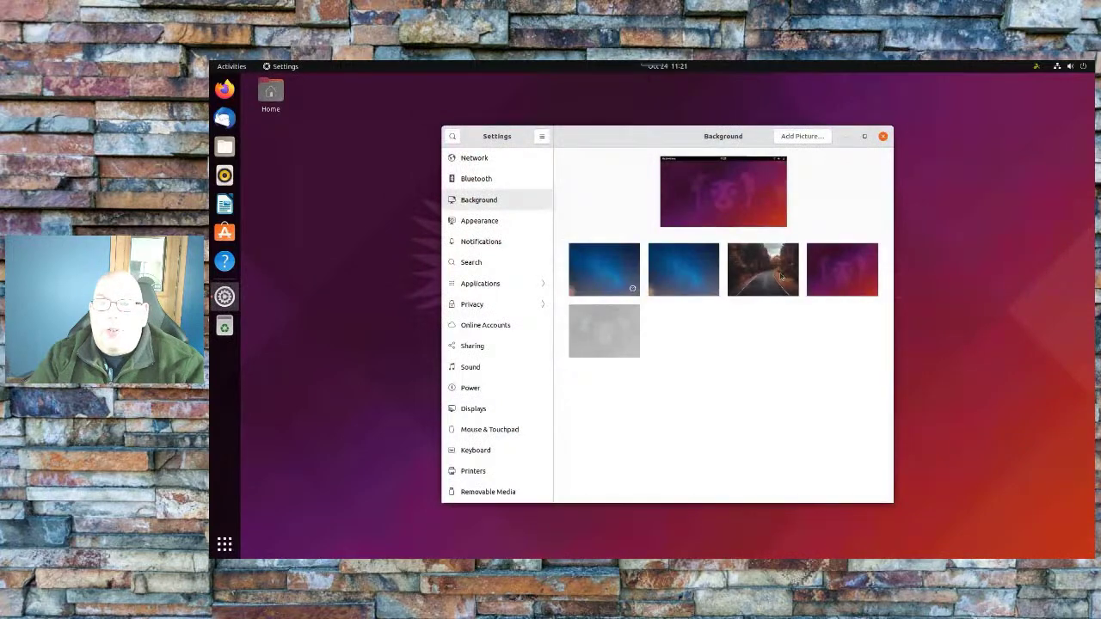
left_click(781, 279)
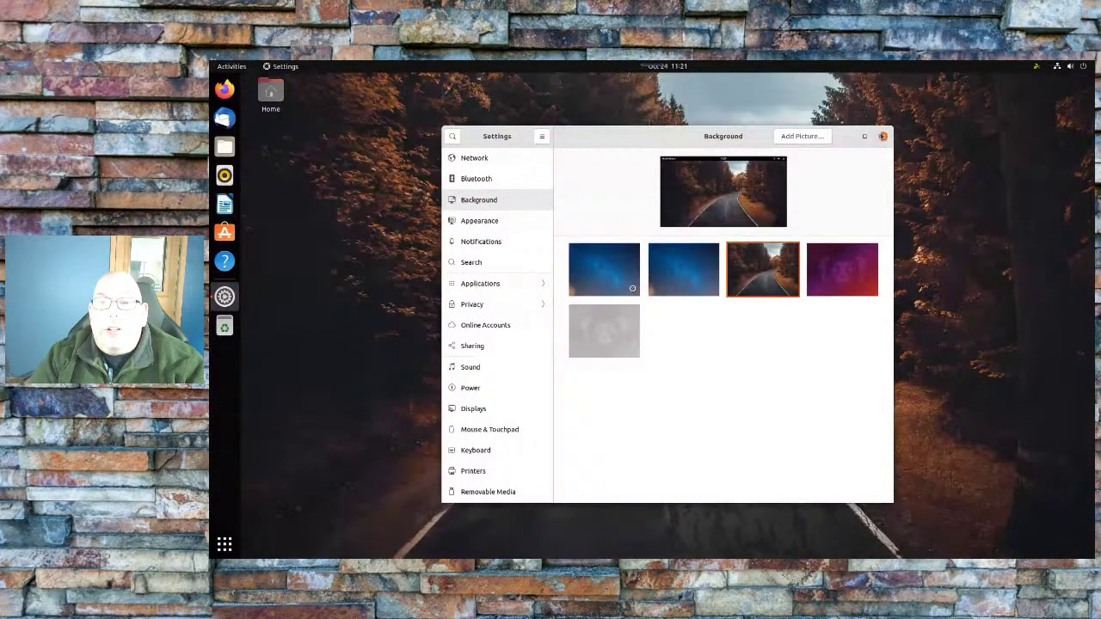
left_click(883, 137)
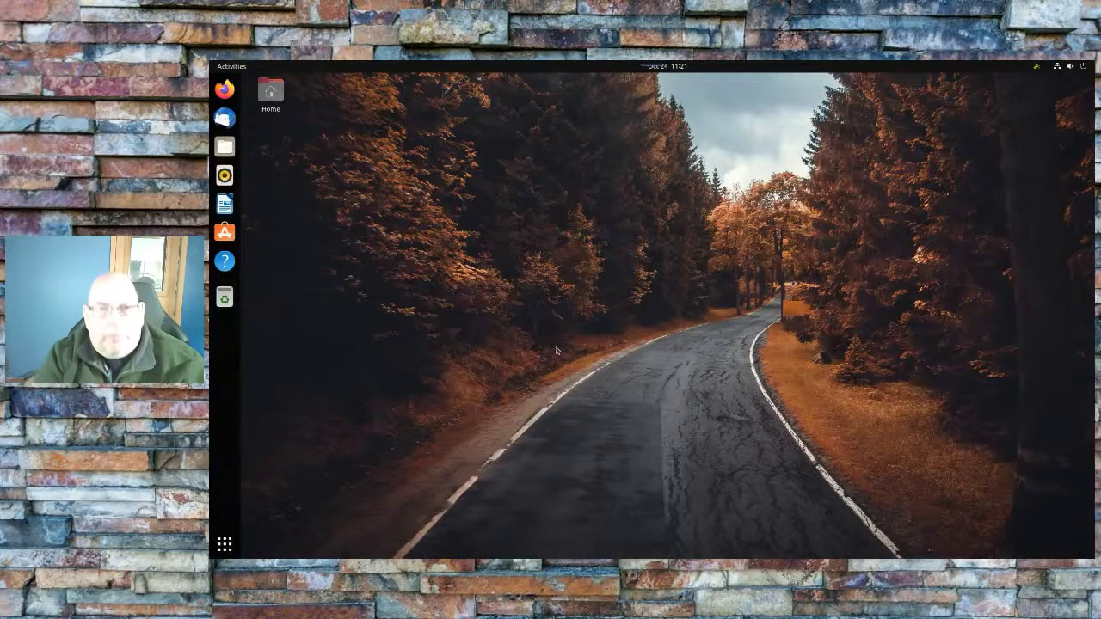
Open a terminal, then find GNOME Tweaks in Ubuntu Software and show its details page
key("ctrl+alt+t")
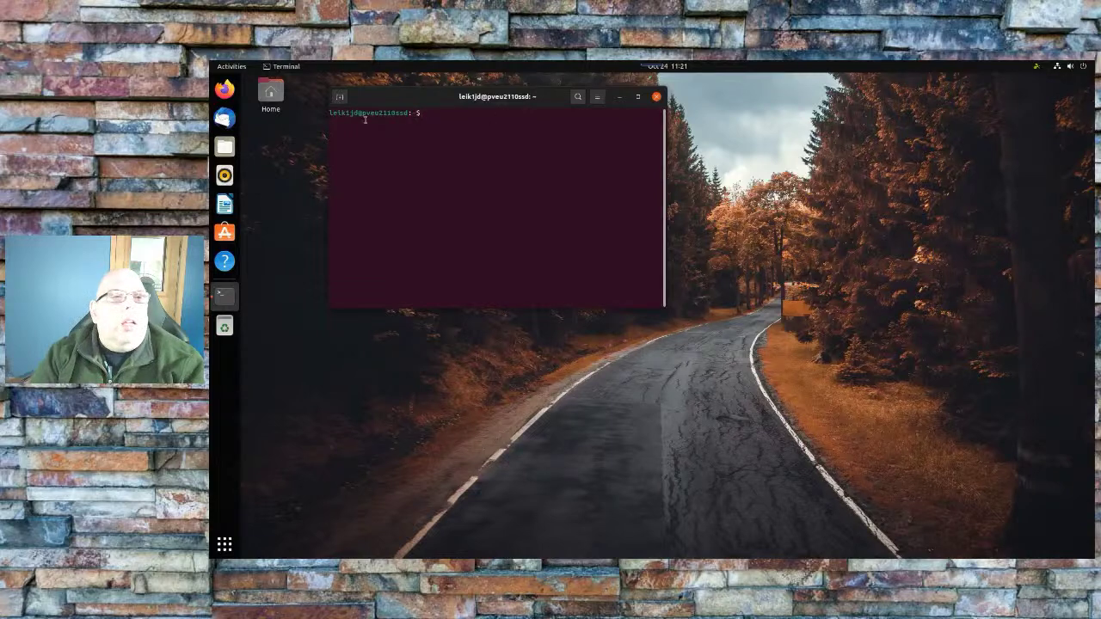
left_click(229, 237)
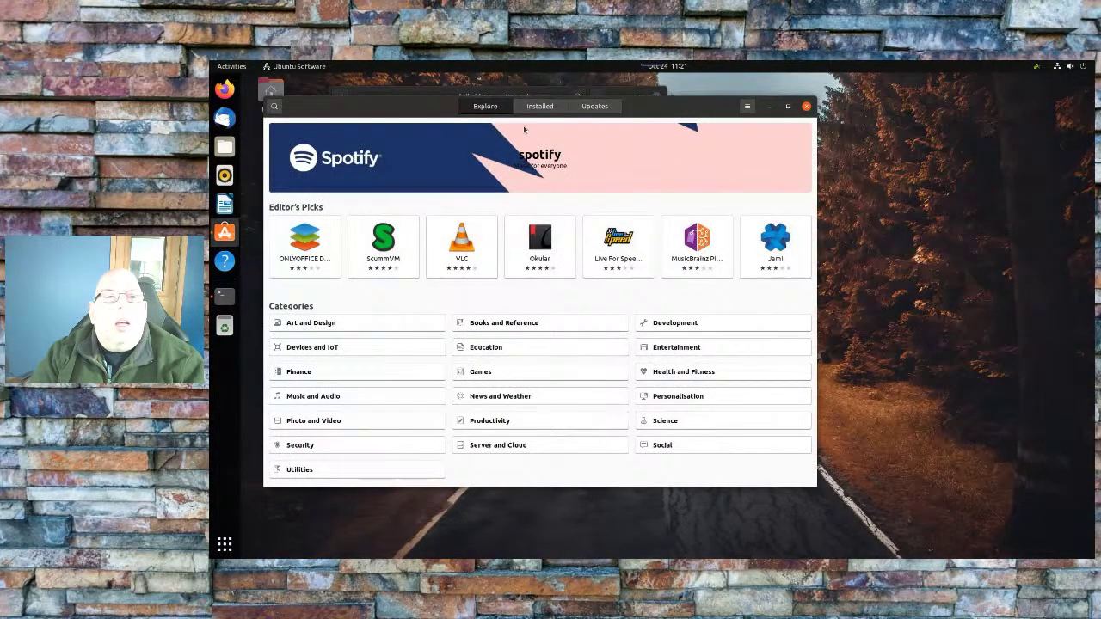
left_click(276, 106)
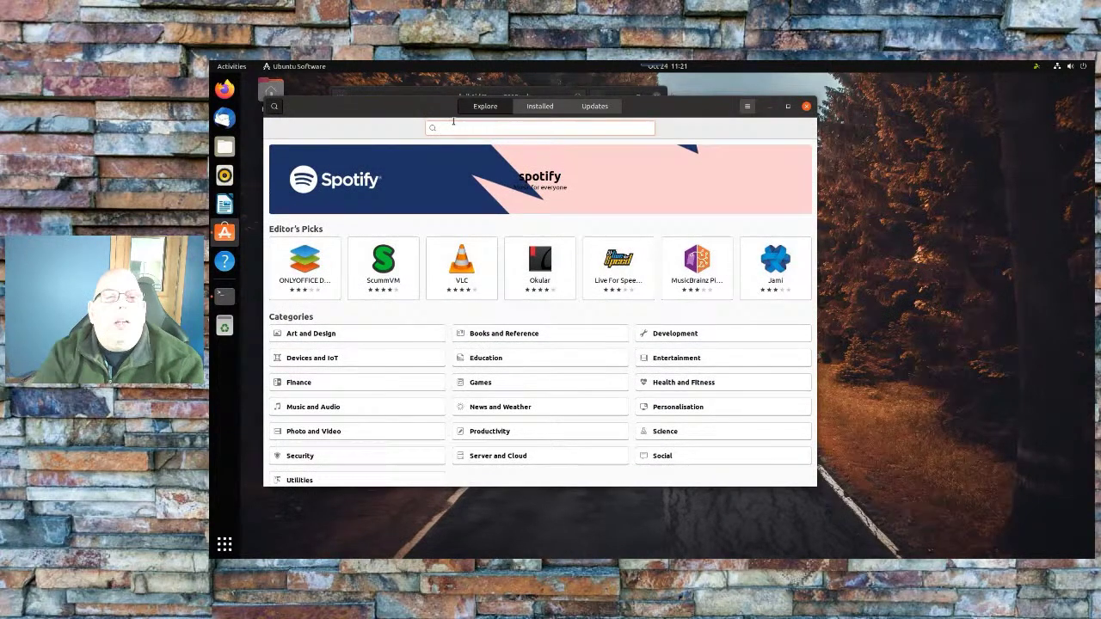
type("dnome-tweaks")
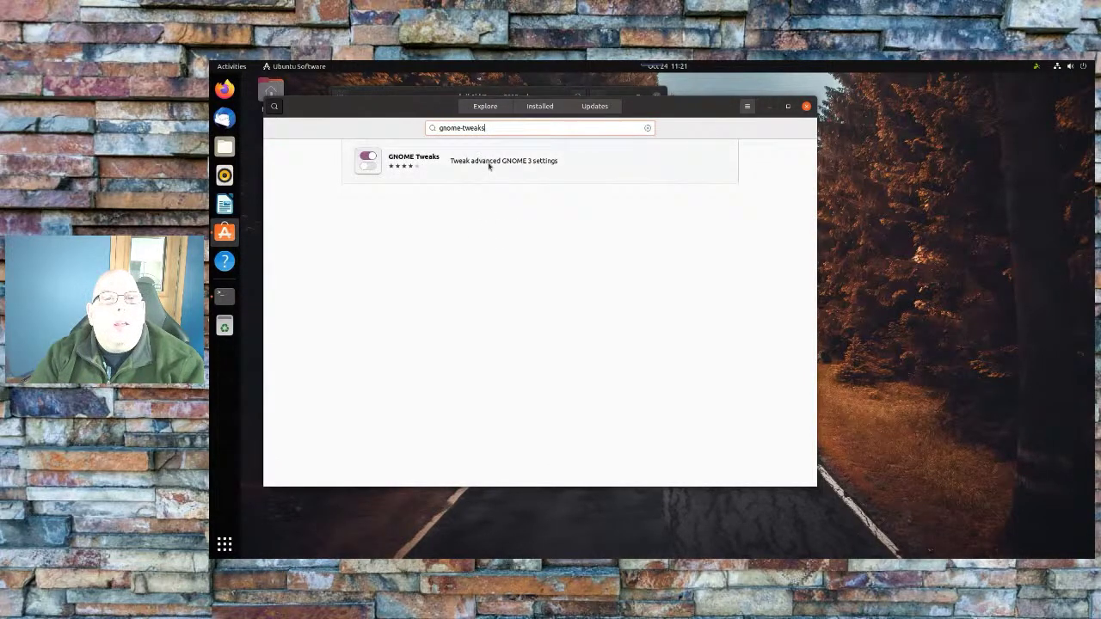
left_click(488, 166)
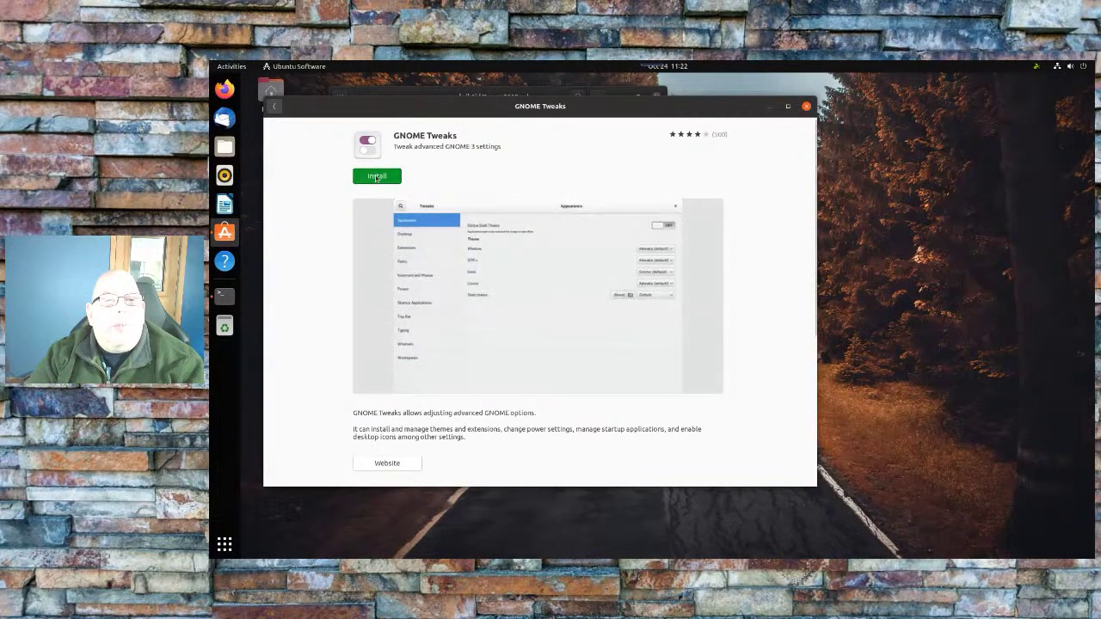
Install GNOME Tweaks, authorizing with the account password, then close Ubuntu Software
left_click(376, 178)
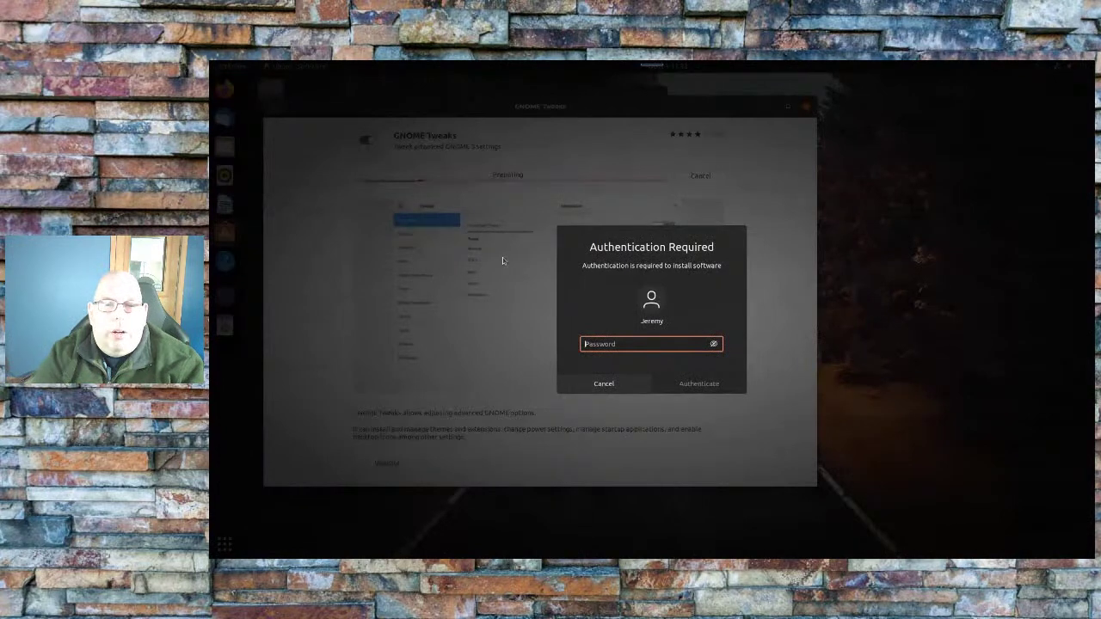
type("••")
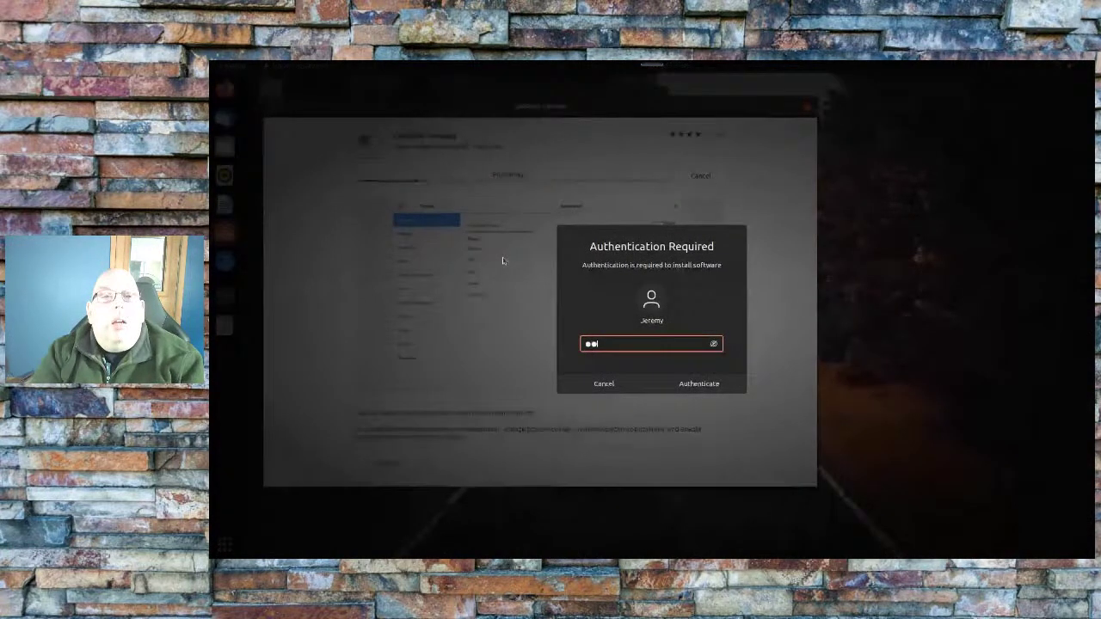
type("••••••••")
key("Return")
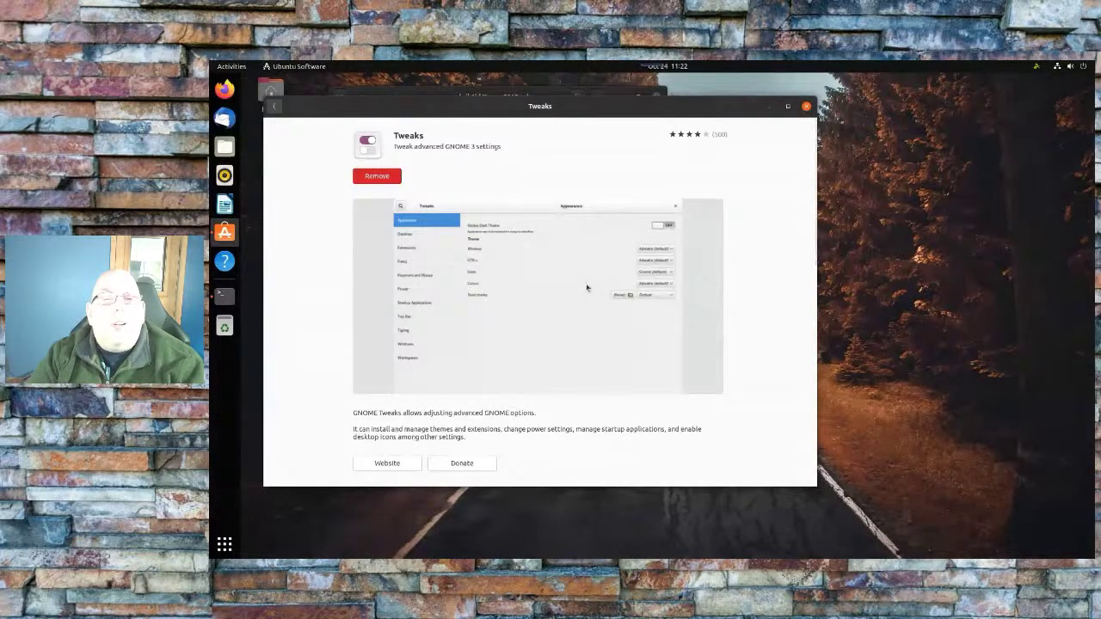
left_click(805, 107)
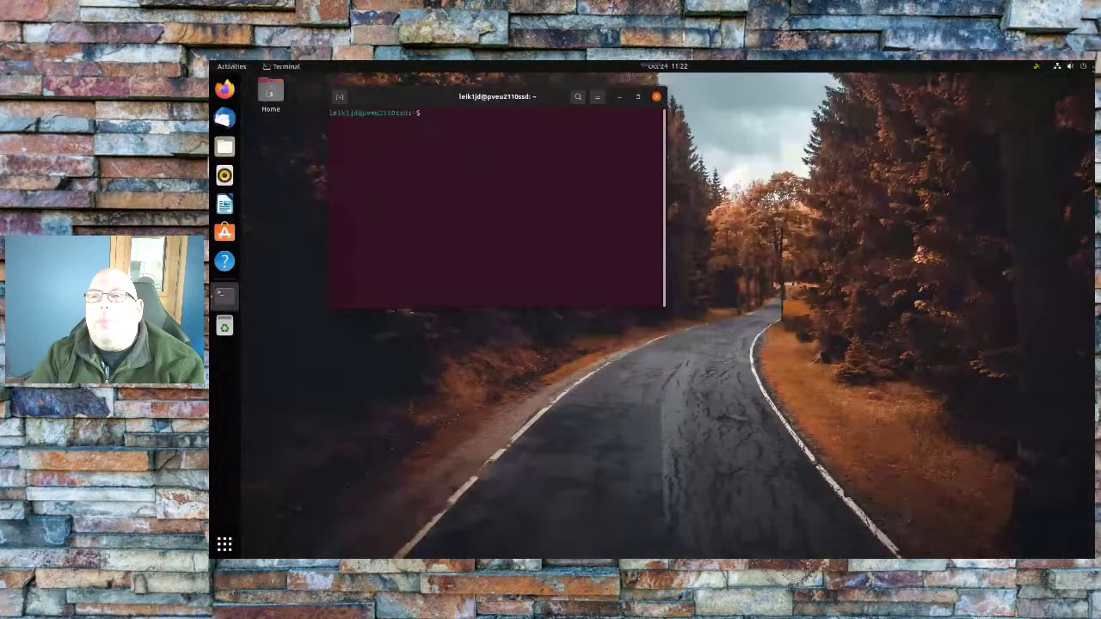
Open GNOME Settings on the Appearance page showing Light window colours and Dock options
left_click(1069, 66)
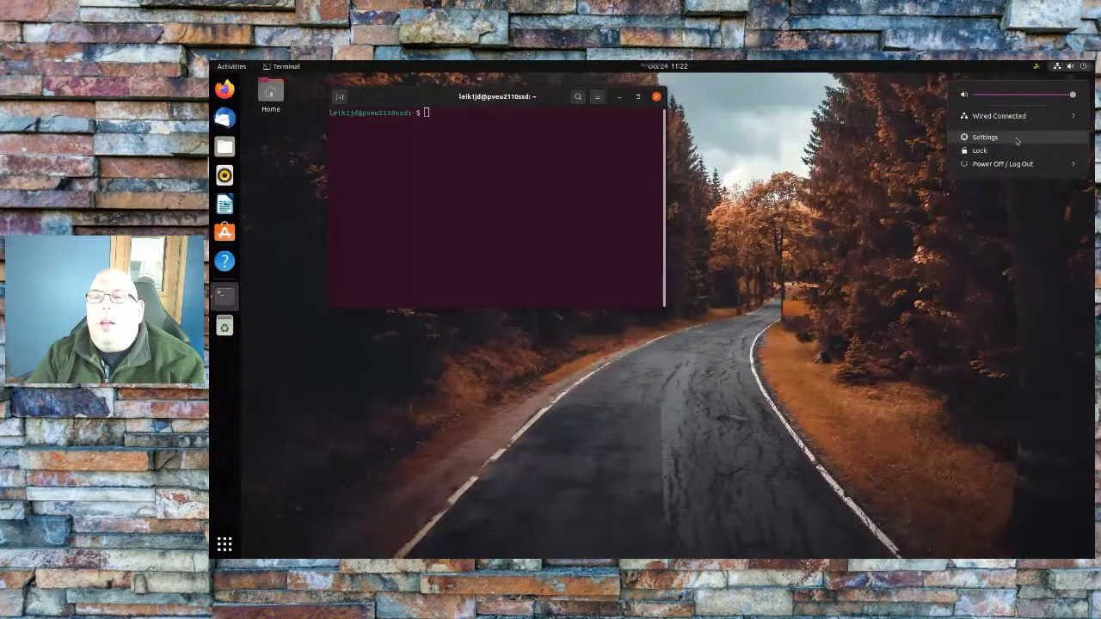
left_click(985, 137)
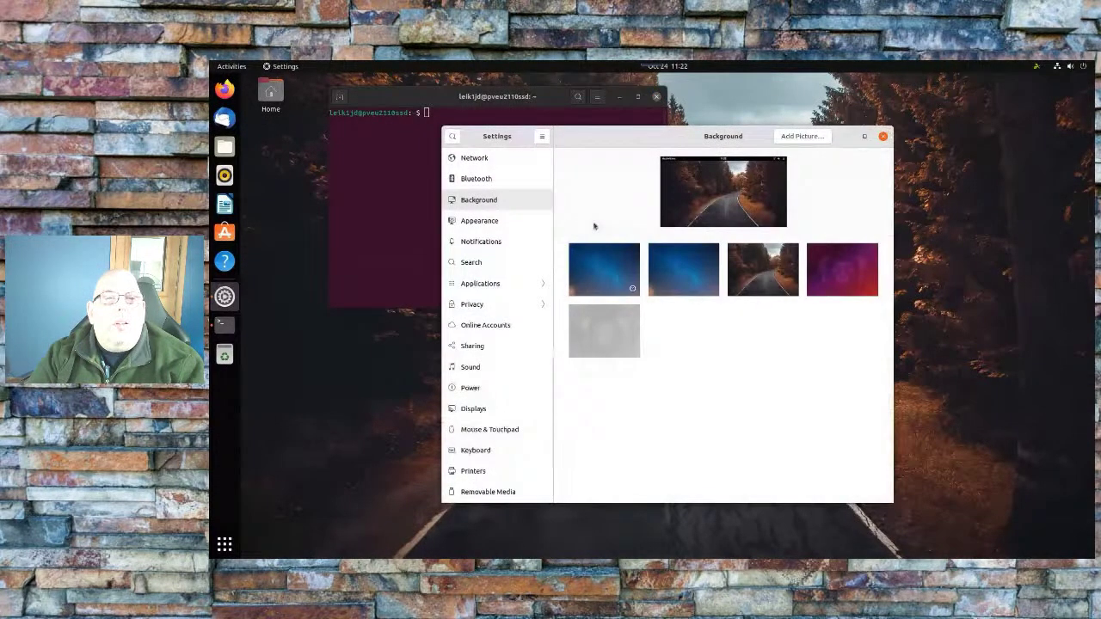
left_click(493, 222)
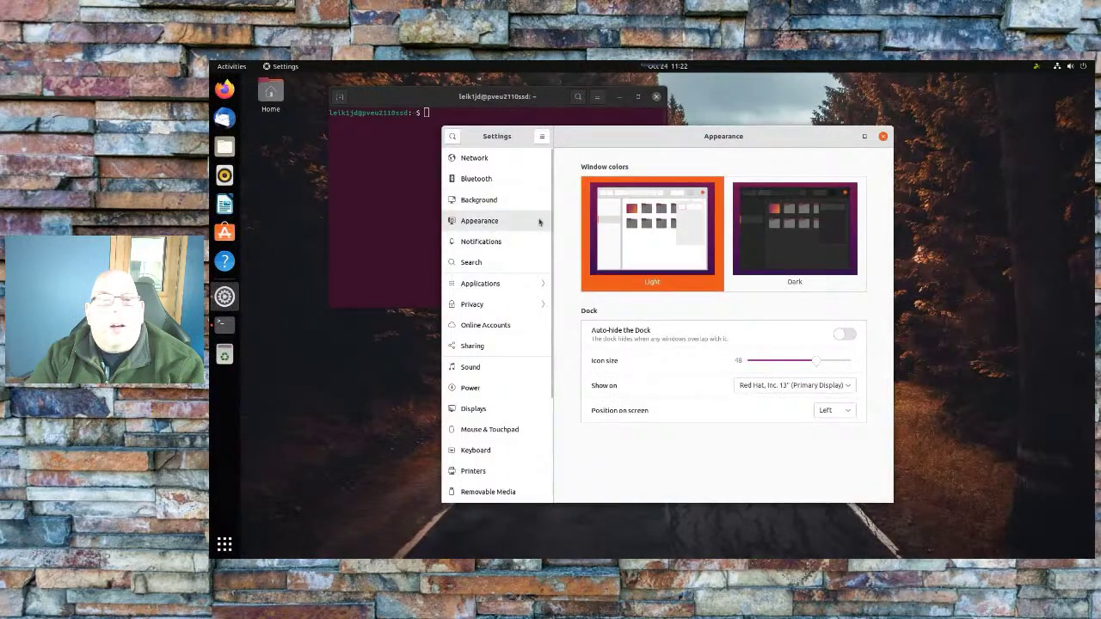
scroll(475, 235, "down", 3)
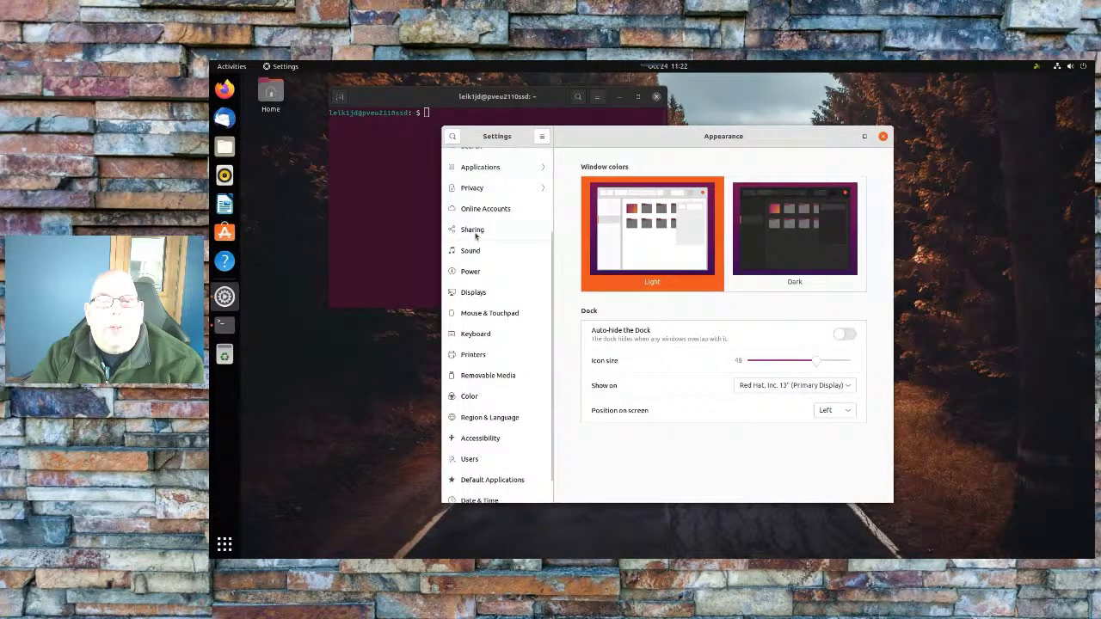
scroll(476, 235, "down", 1)
scroll(475, 235, "up", 4)
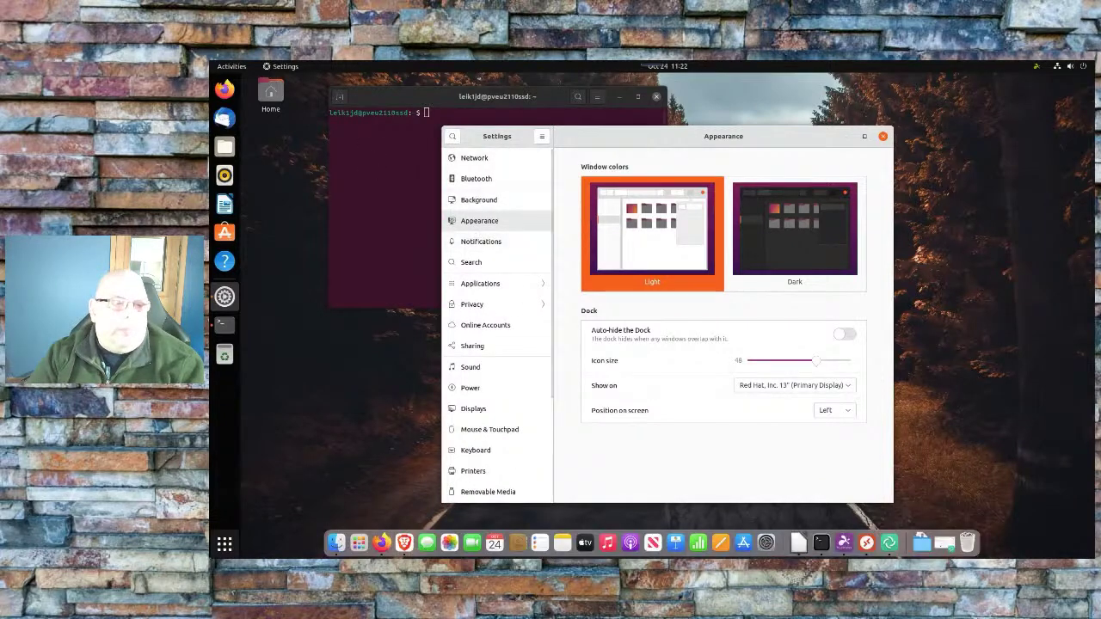
Search the app grid for 'gnom', return to Settings, then launch Ubuntu Software's Explore page
left_click(224, 544)
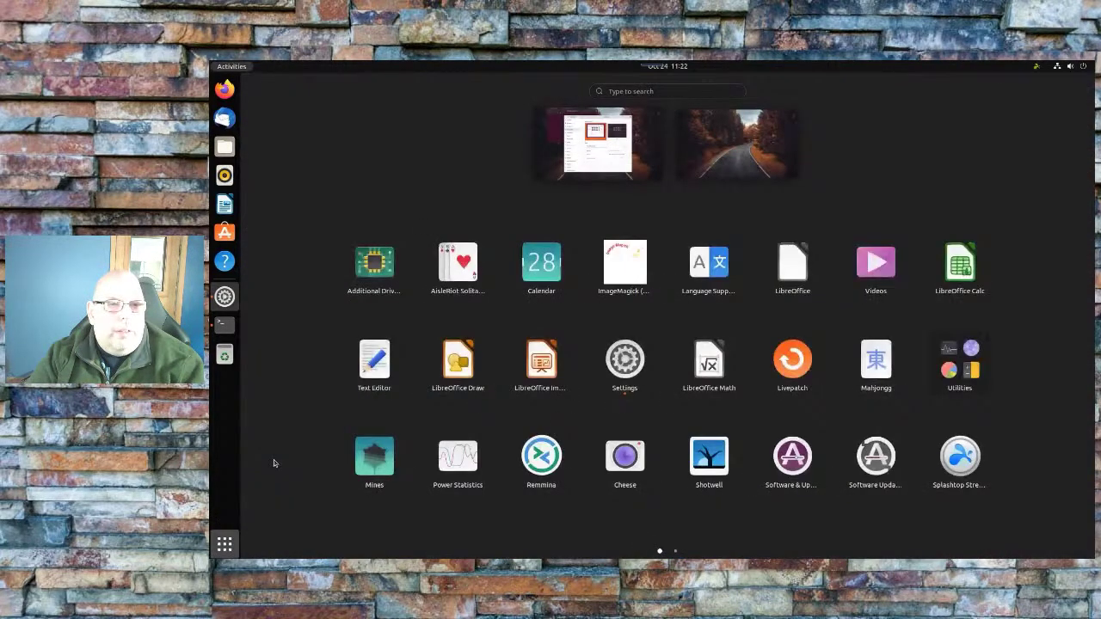
type("gnome")
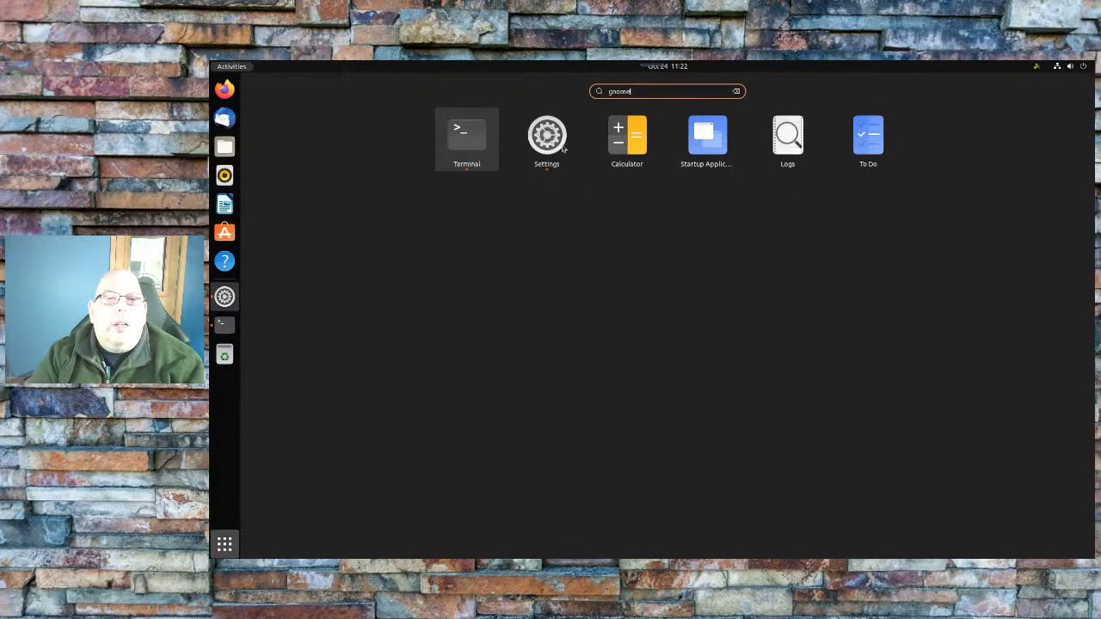
key("BackSpace")
key("BackSpace")
key("BackSpace")
key("BackSpace")
key("BackSpace")
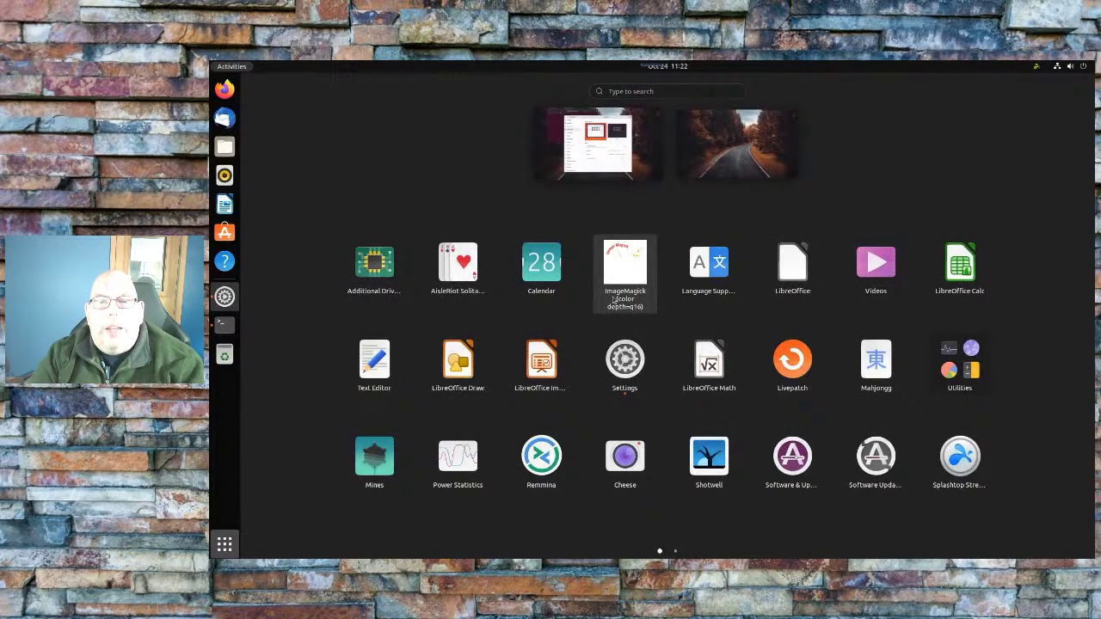
left_click(625, 360)
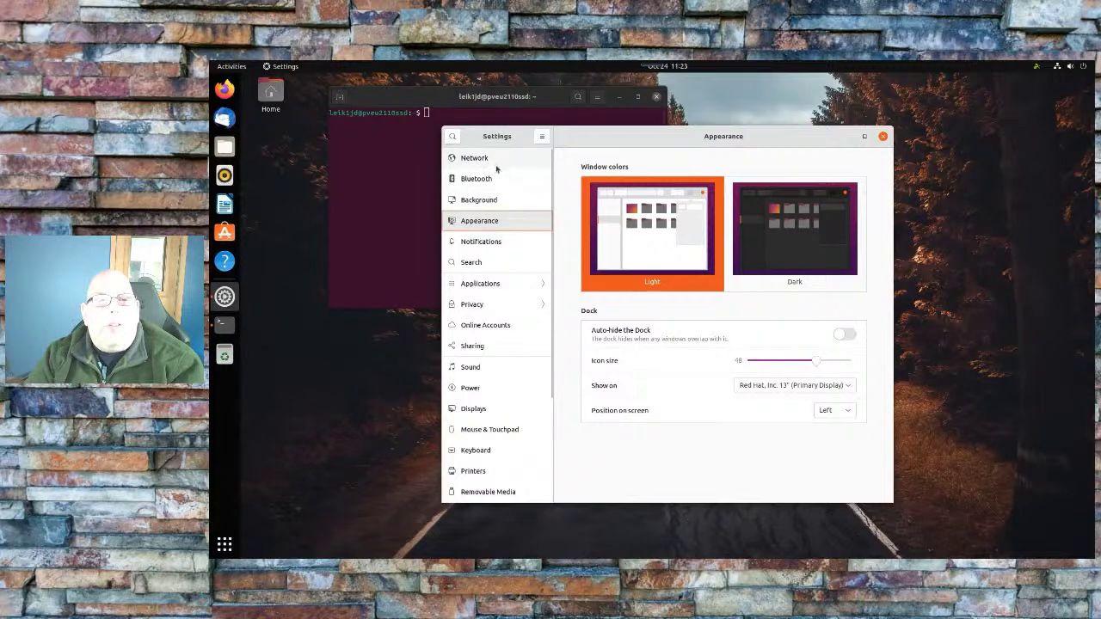
scroll(512, 233, "down", 3)
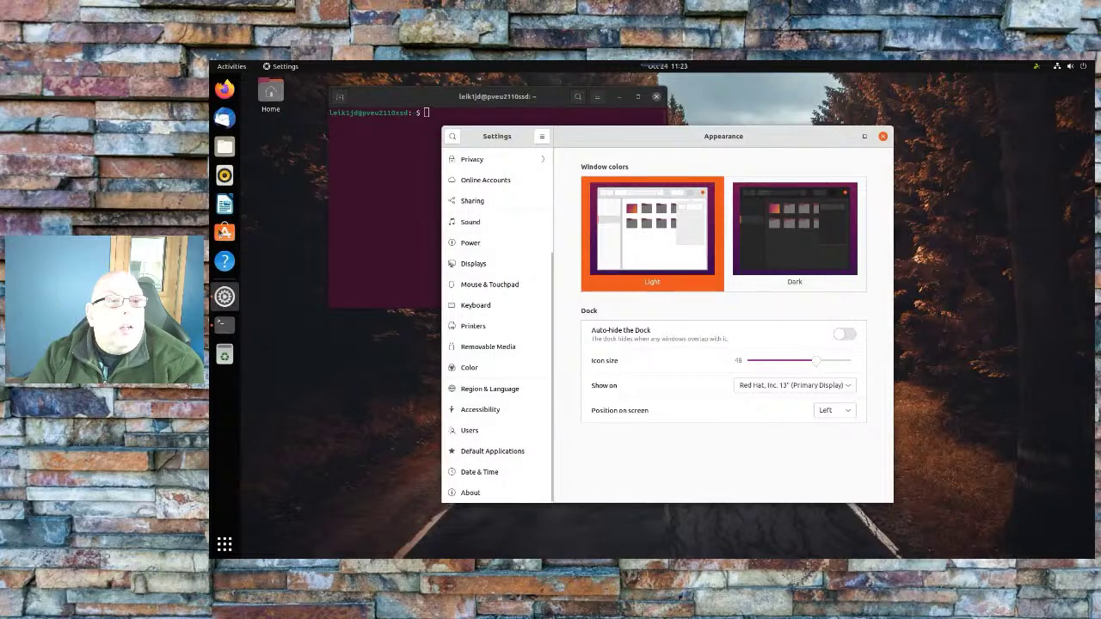
left_click(224, 232)
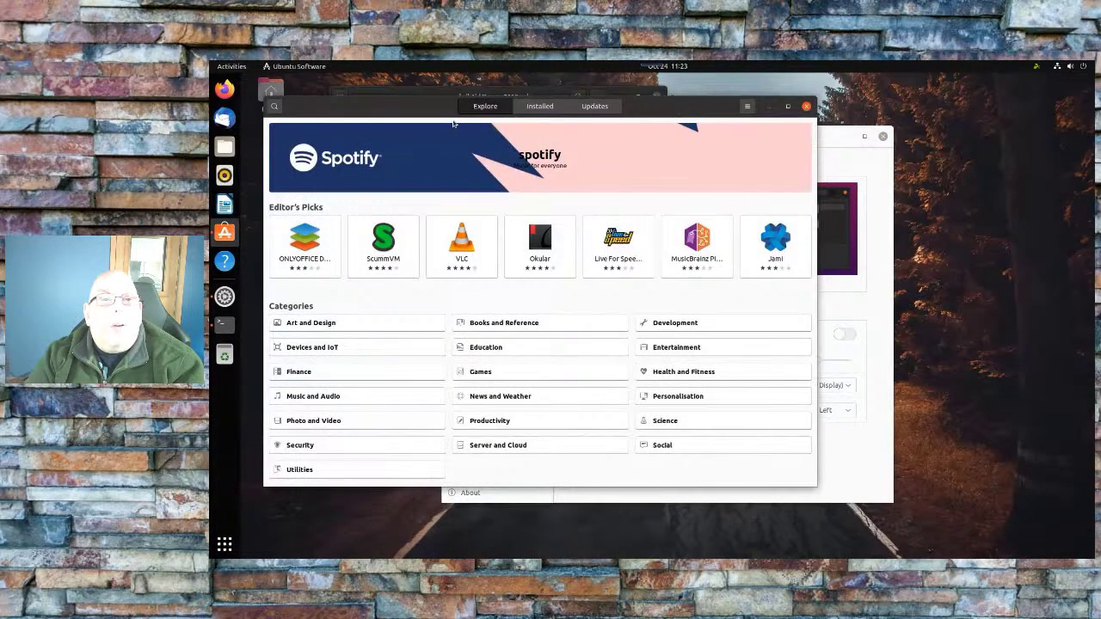
Search for gnome-tweaks and view the installed Tweaks details page, version 40.0-3
key("ctrl+f")
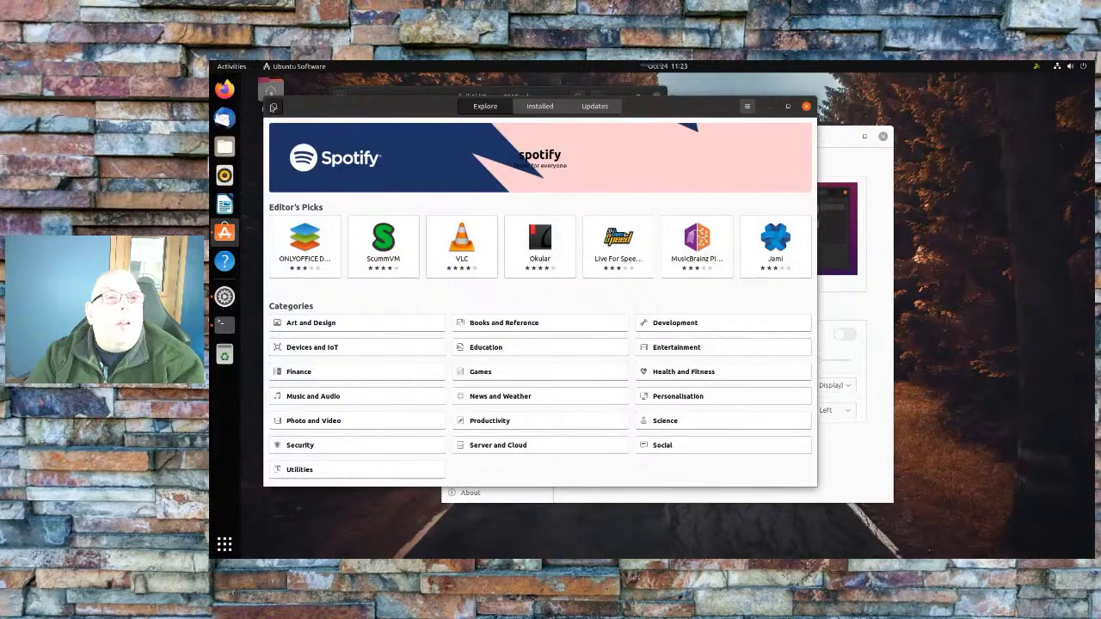
type("gnome-")
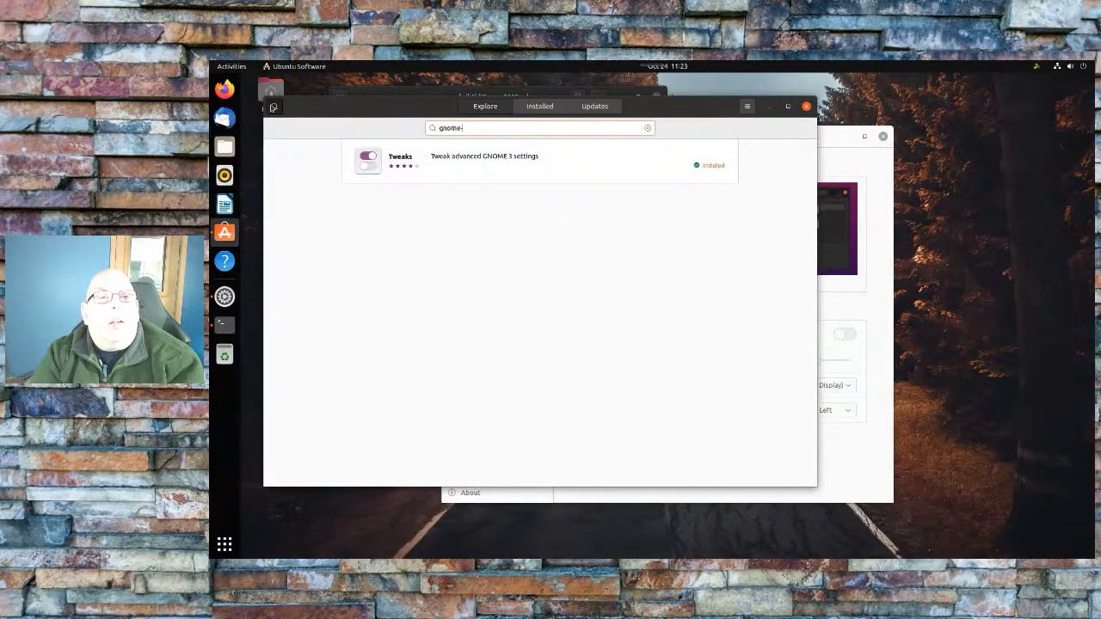
type("tweaks")
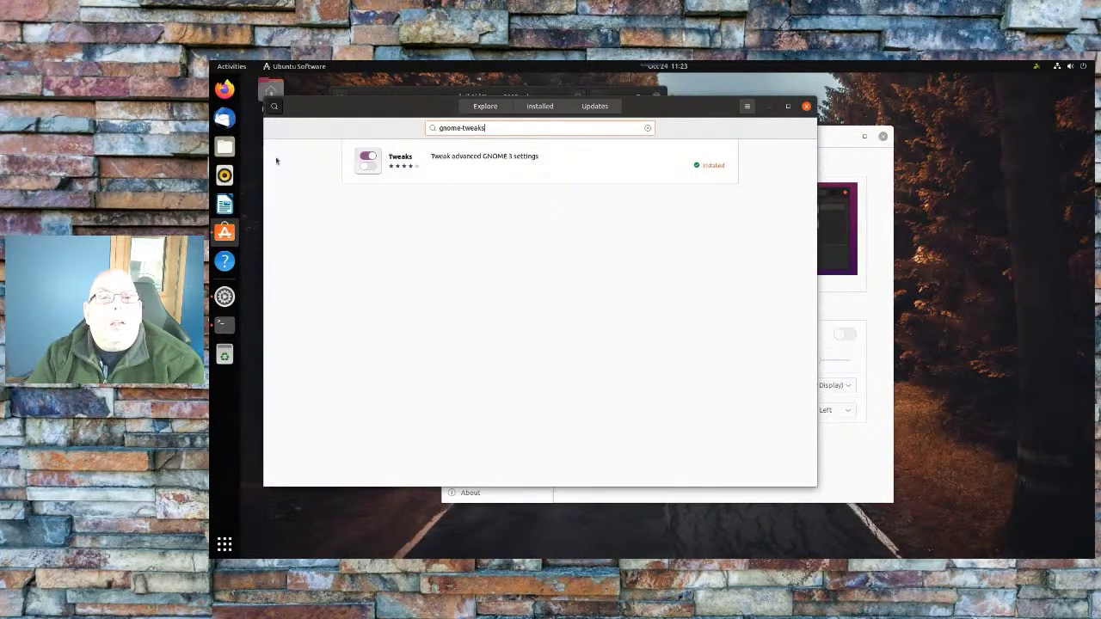
left_click(467, 160)
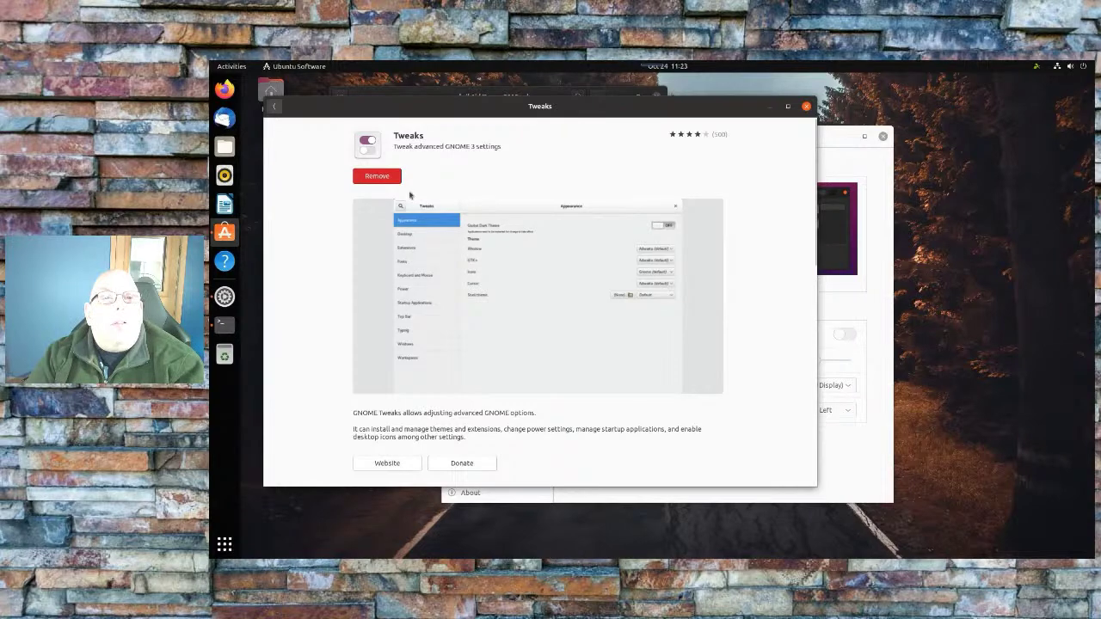
scroll(524, 250, "down", 5)
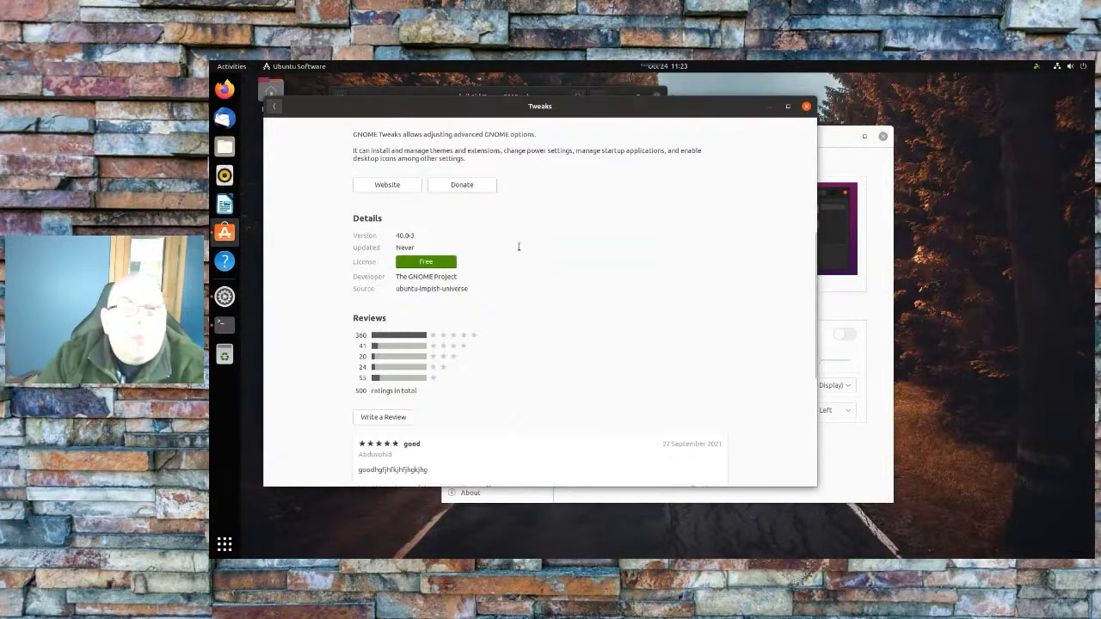
scroll(553, 286, "up", 3)
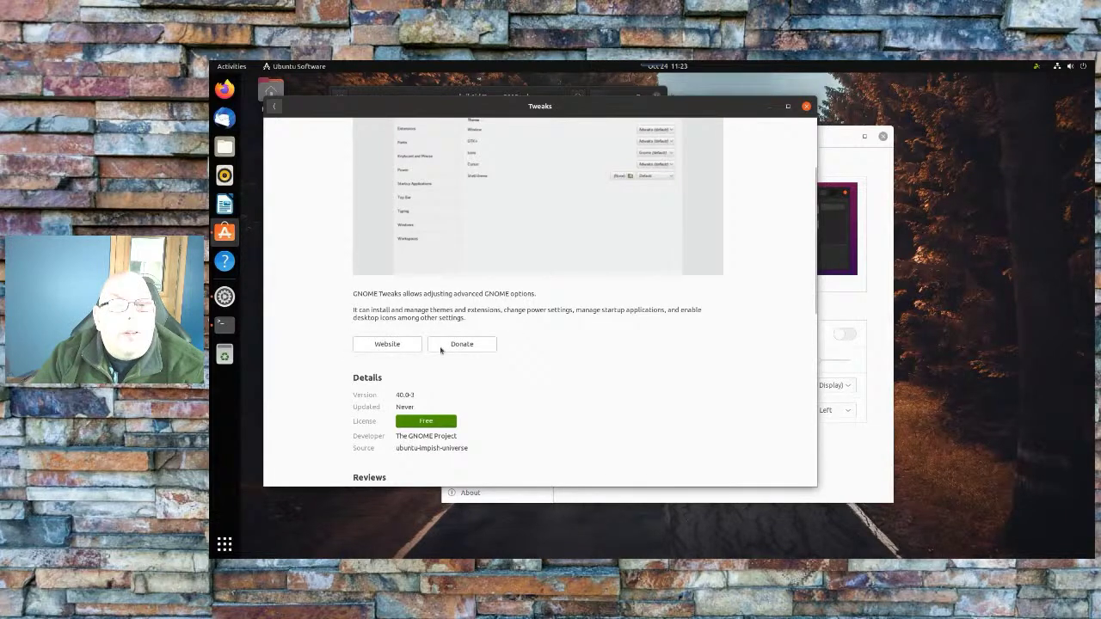
Open the GNOME Tweaks project website in Firefox and browse it
left_click(393, 345)
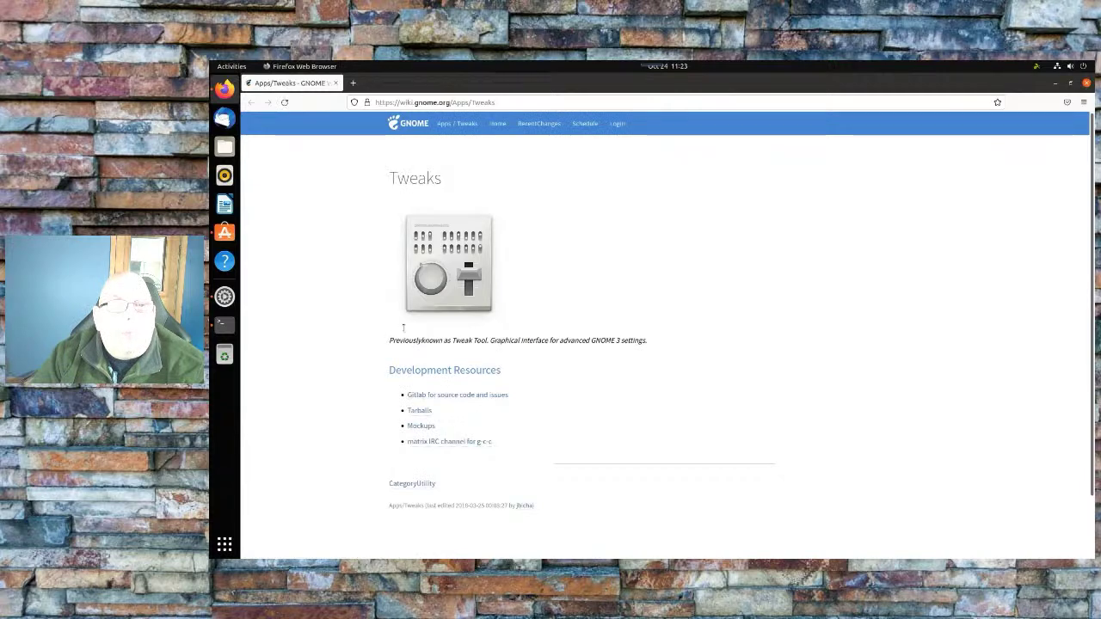
scroll(719, 340, "down", 2)
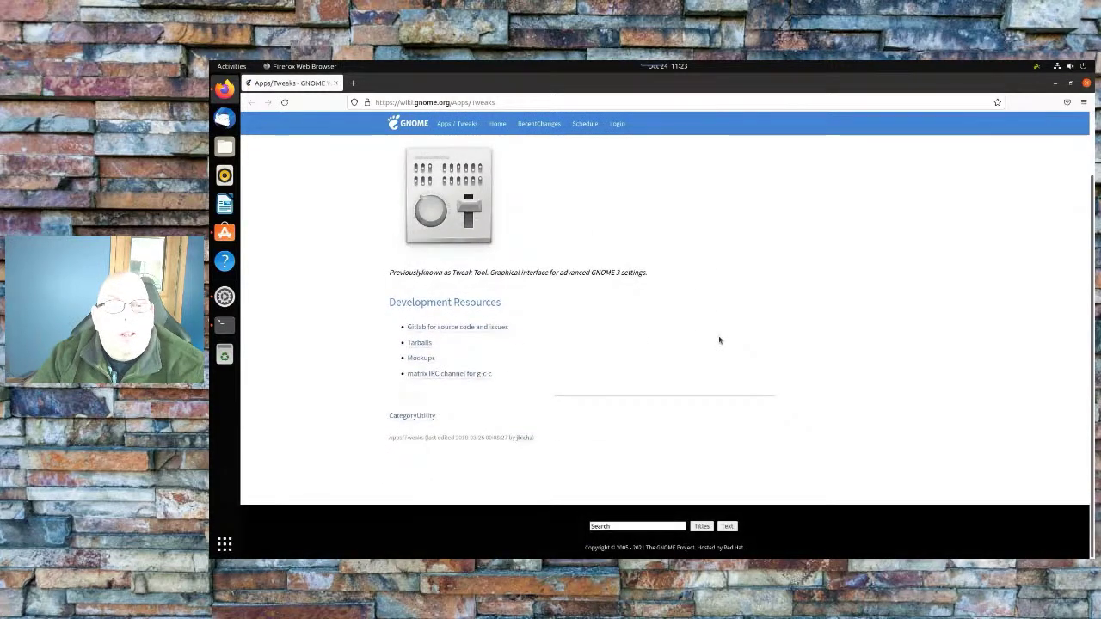
scroll(719, 340, "up", 1)
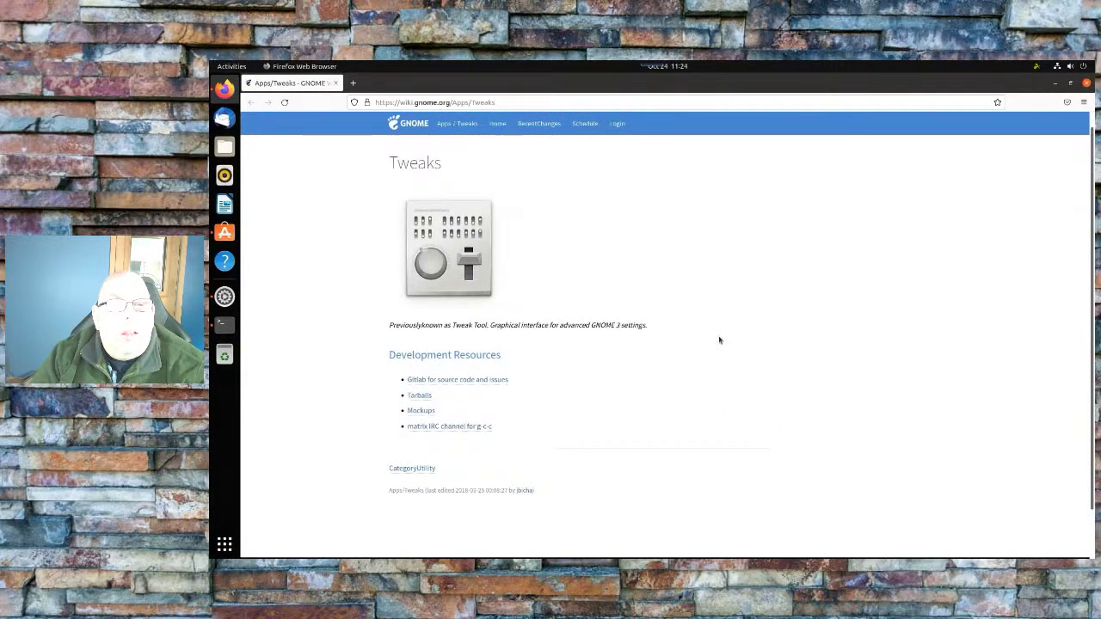
scroll(719, 340, "up", 1)
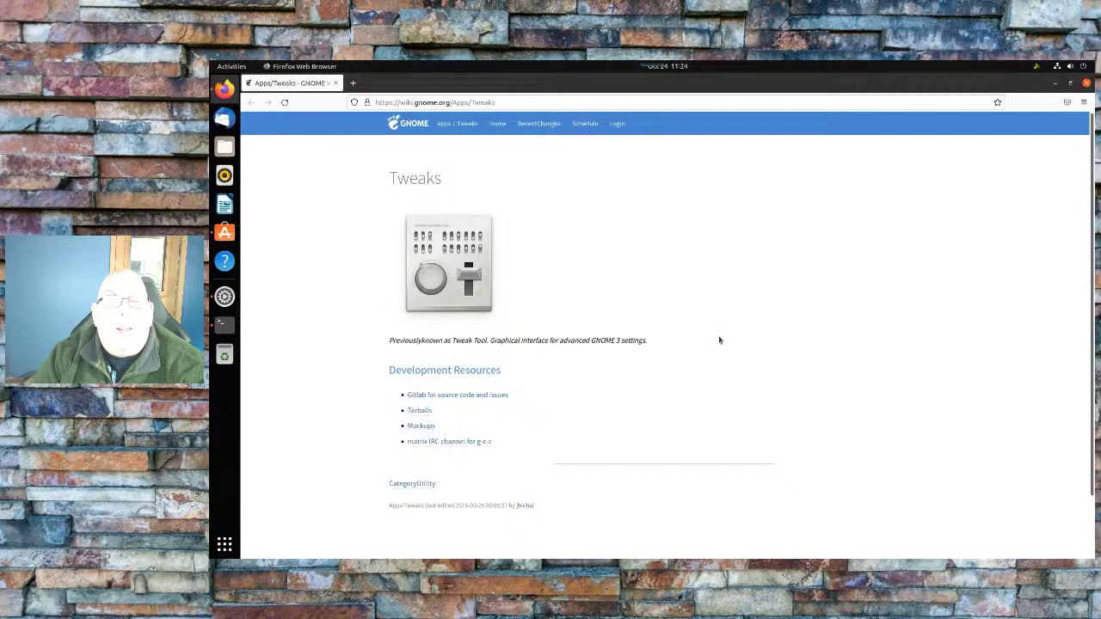
scroll(719, 340, "down", 3)
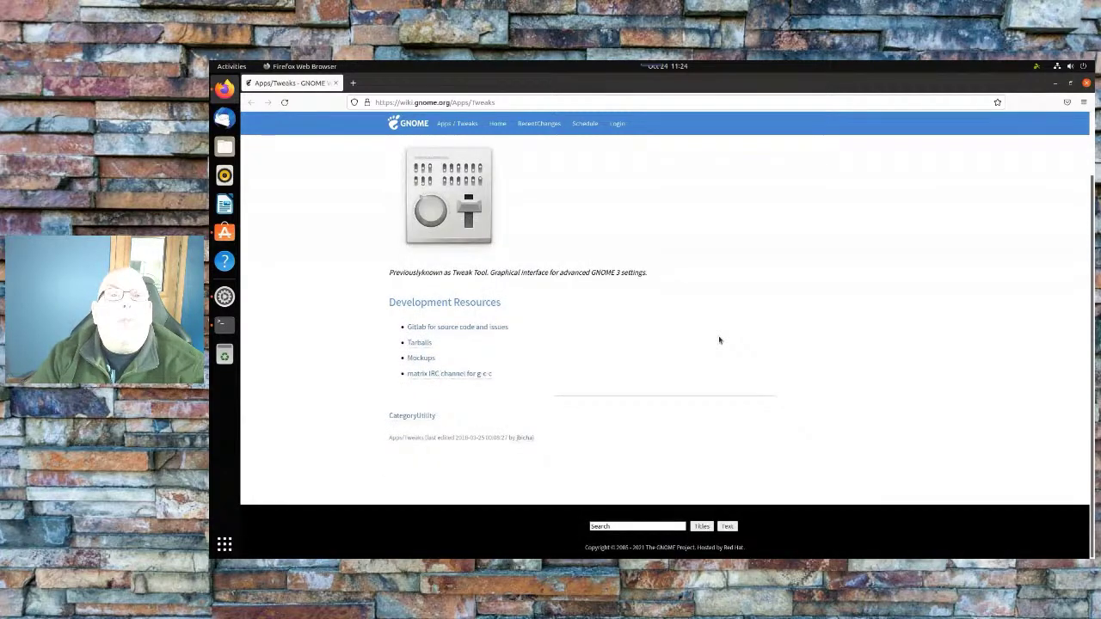
scroll(719, 340, "up", 3)
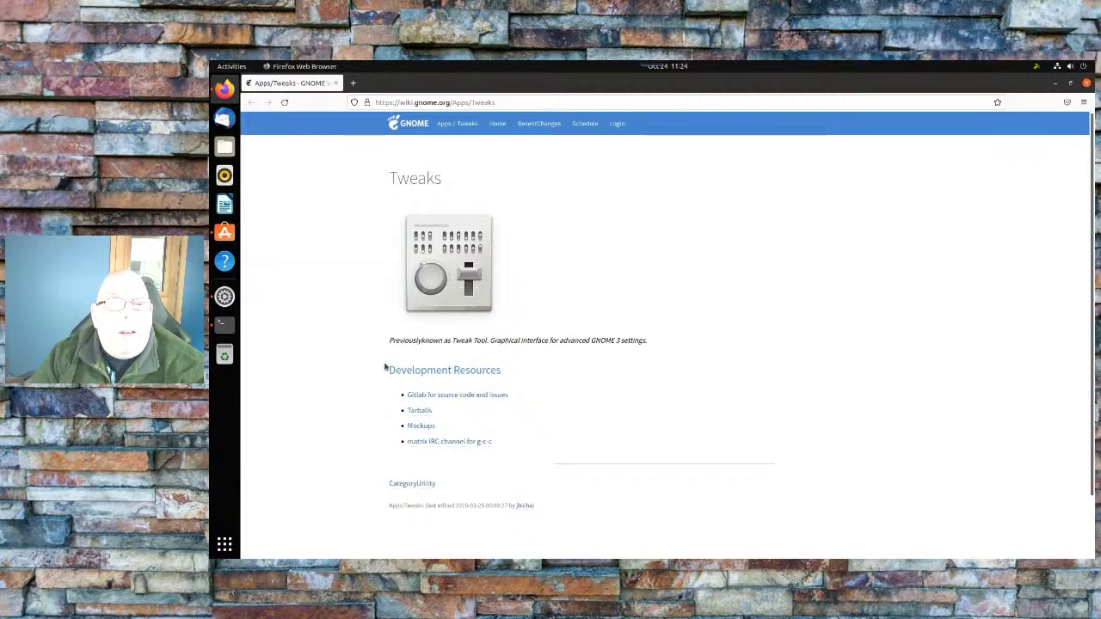
Show the Desktop mockup on wiki.gnome.org/Apps/Tweaks/Mockups, then reopen Settings on Appearance
left_click(421, 426)
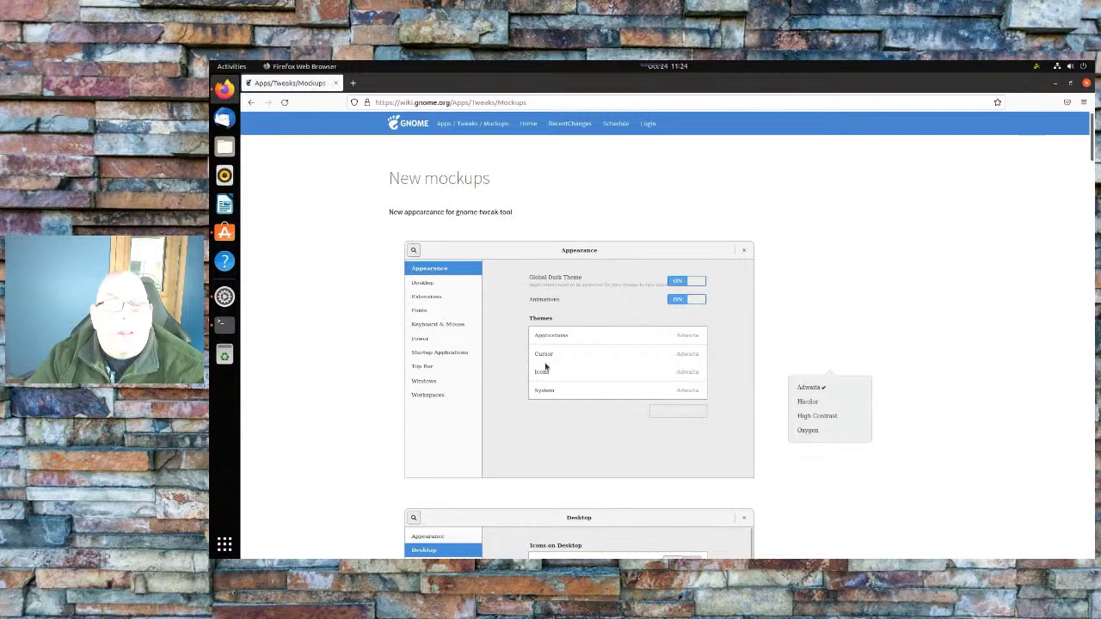
scroll(545, 367, "down", 5)
scroll(544, 366, "down", 5)
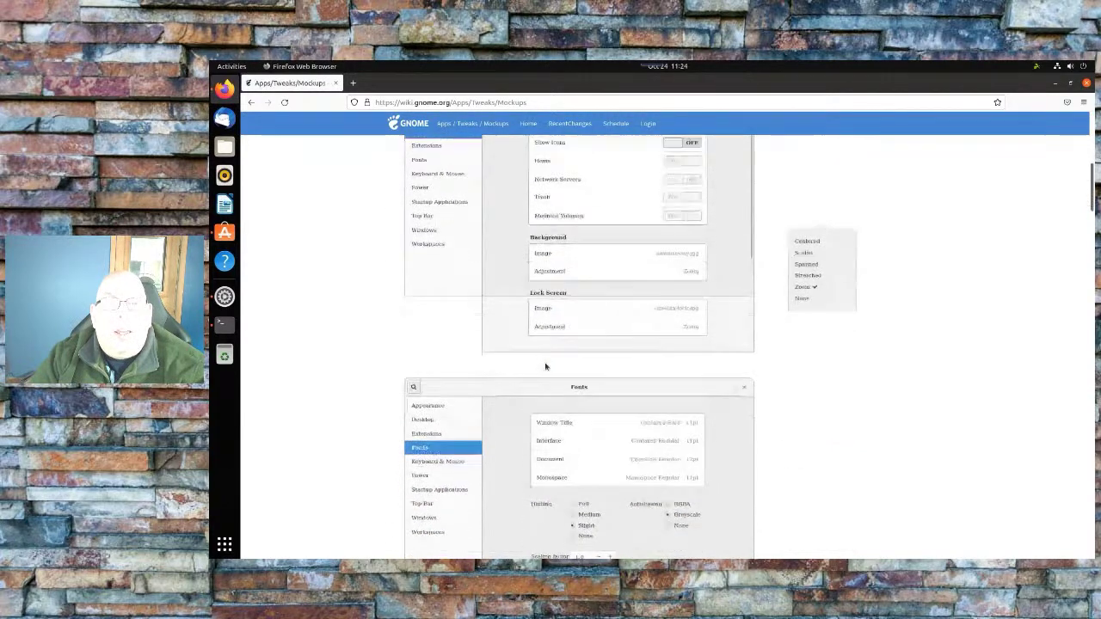
scroll(545, 367, "up", 4)
scroll(544, 367, "up", 3)
scroll(544, 367, "down", 3)
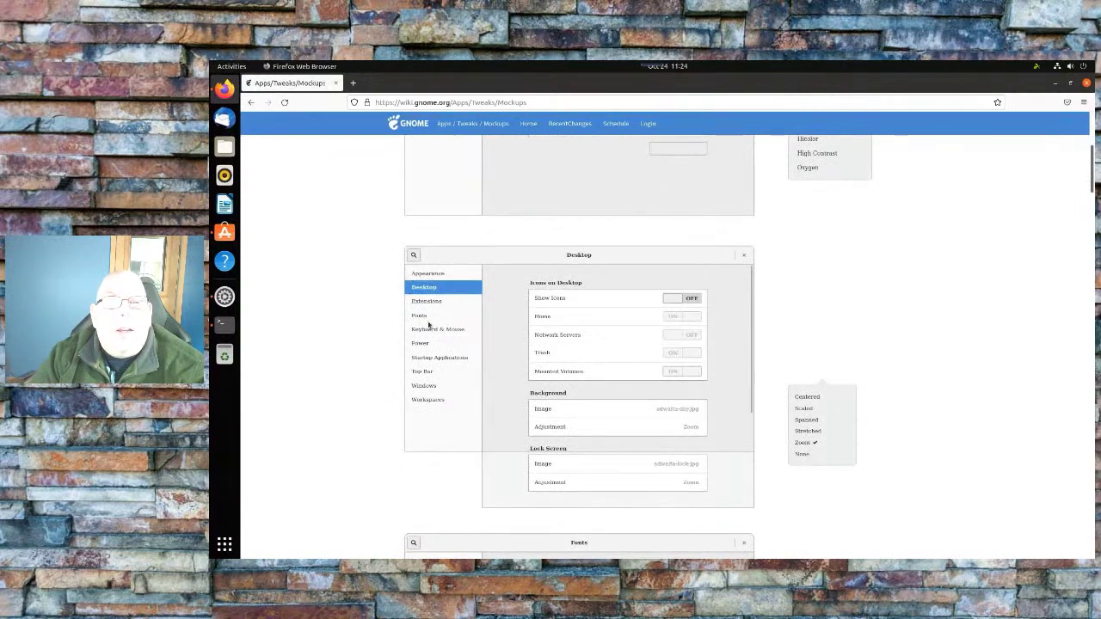
left_click(225, 296)
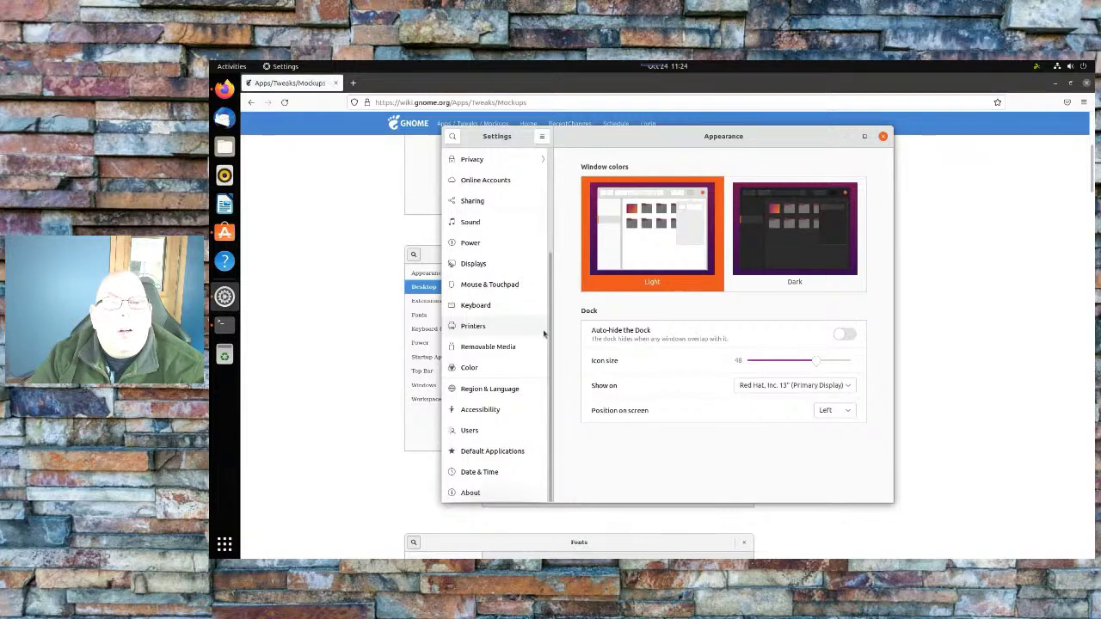
Move GNOME Settings aside, scroll the Tweaks mockups wiki page, and close Settings
scroll(543, 334, "up", 3)
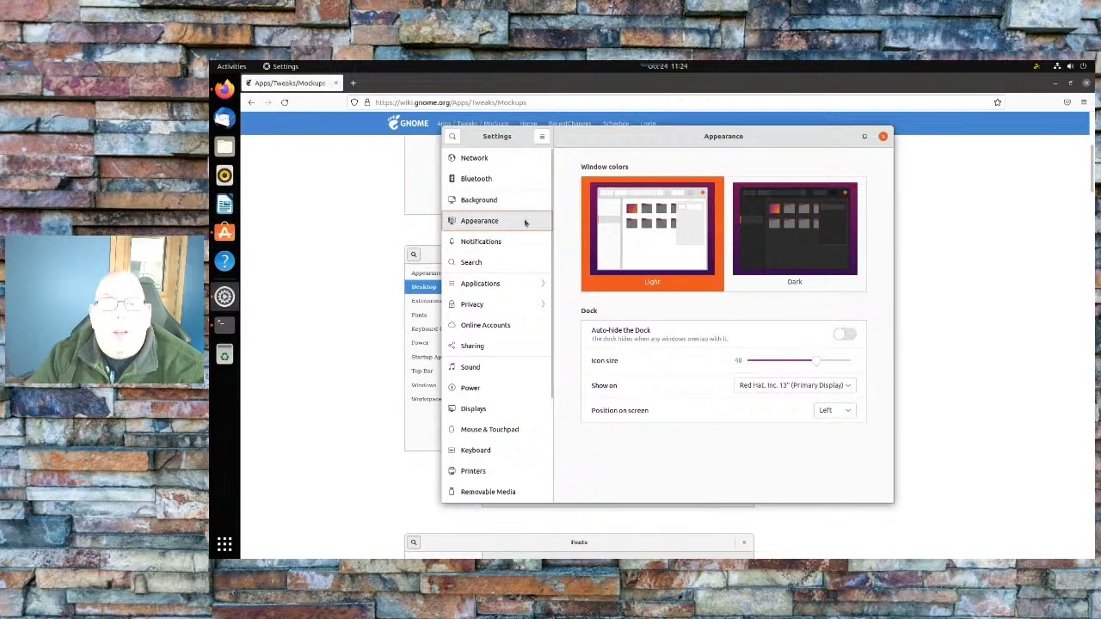
left_click_drag(628, 141, 810, 144)
scroll(445, 322, "up", 5)
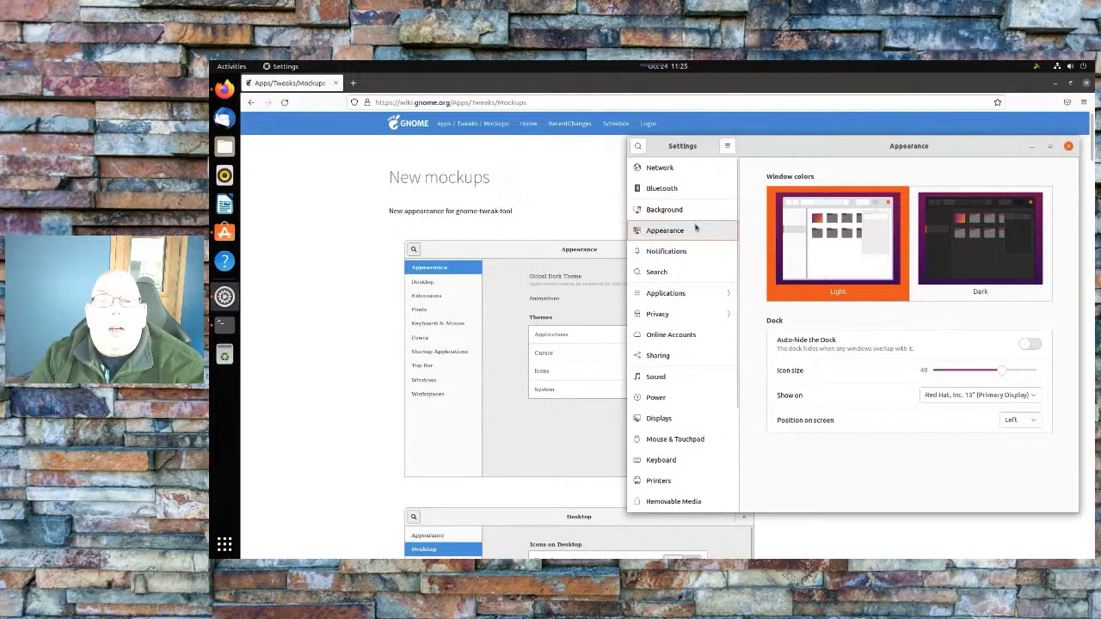
scroll(696, 228, "down", 4)
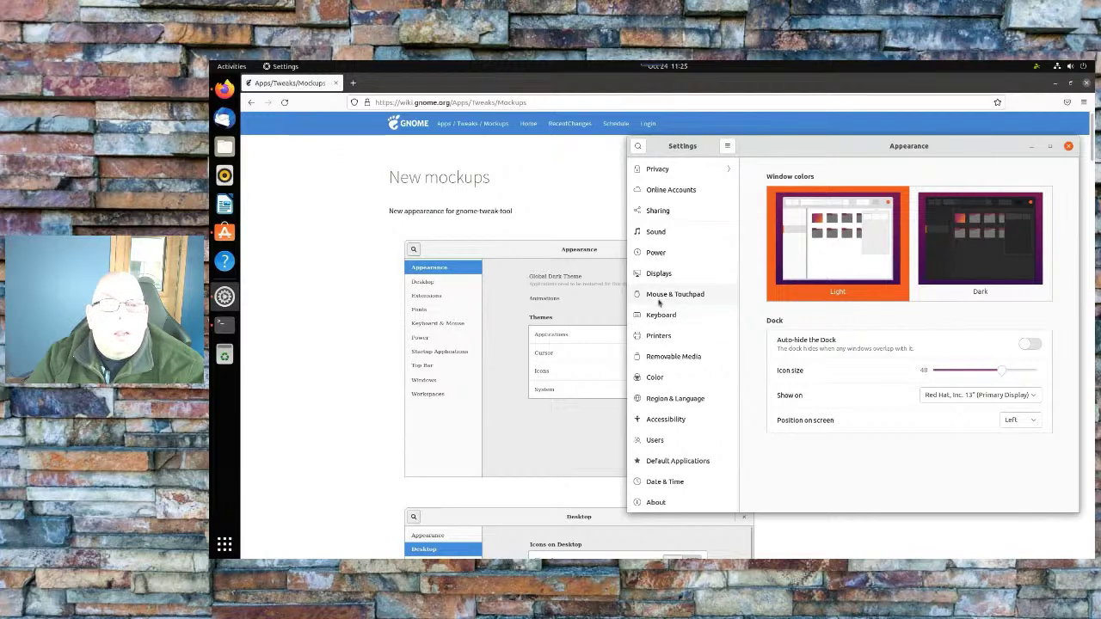
scroll(659, 301, "up", 2)
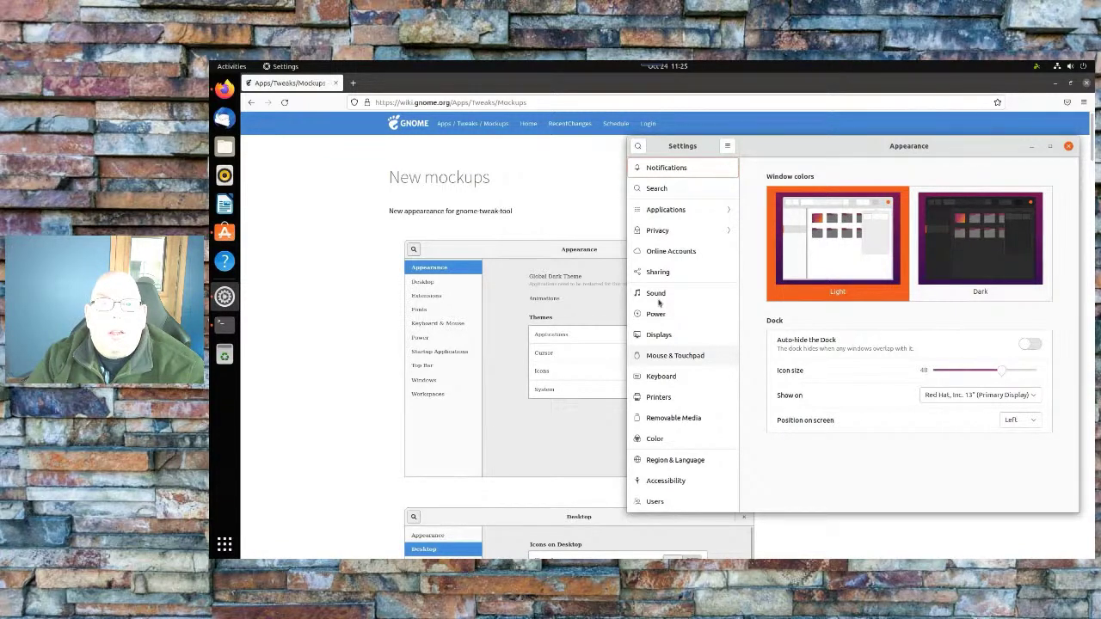
scroll(659, 301, "up", 2)
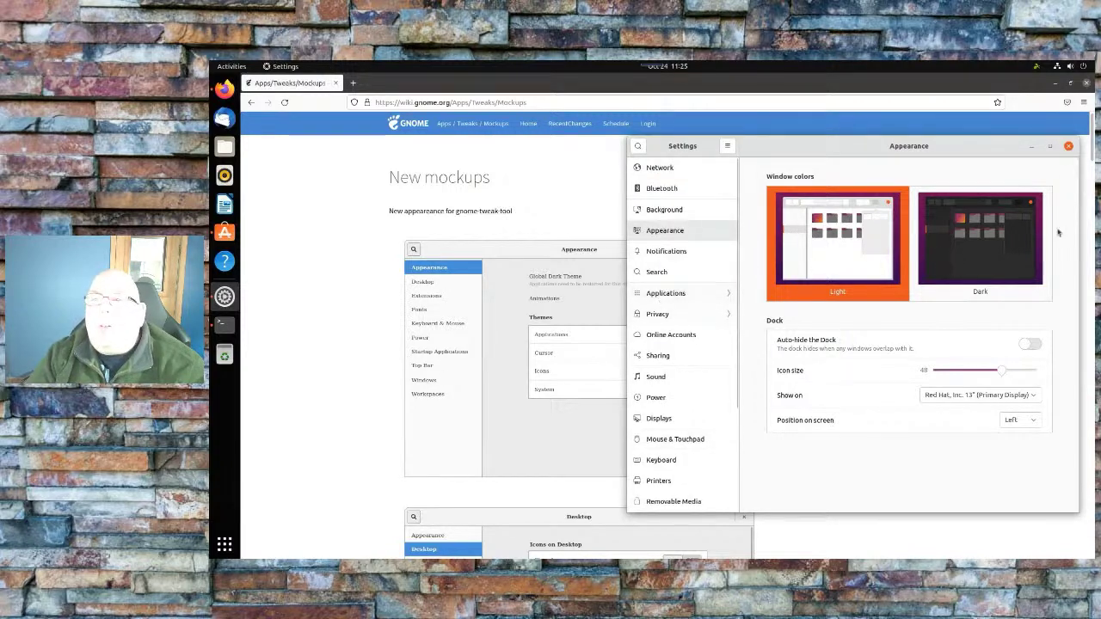
left_click(1069, 147)
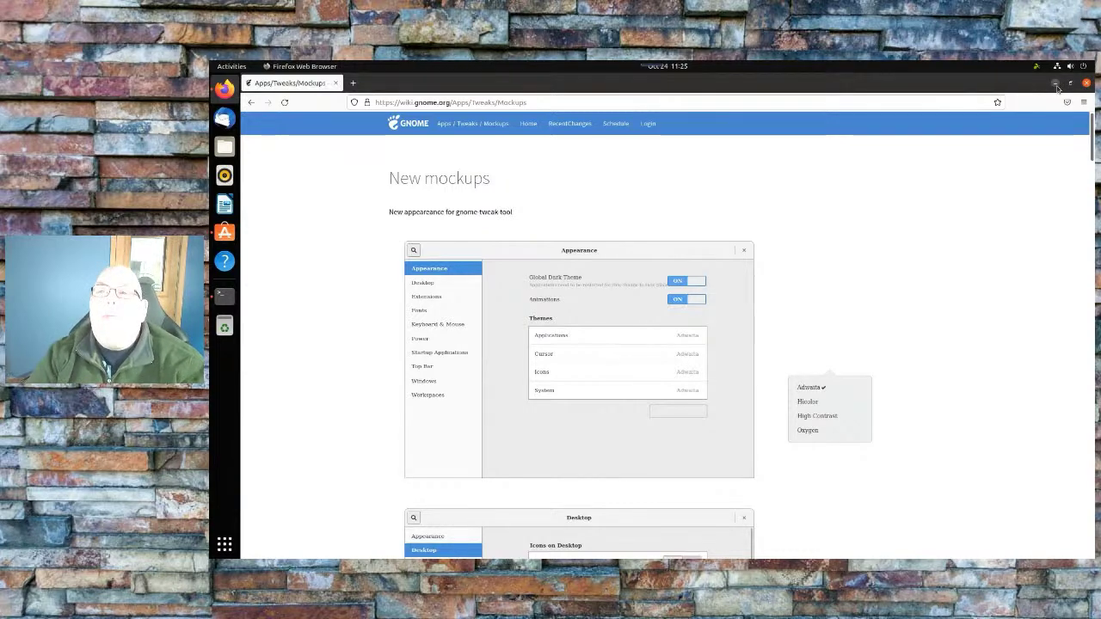
Minimize Firefox, then close the Ubuntu Software Tweaks page and the Terminal window
left_click(1057, 85)
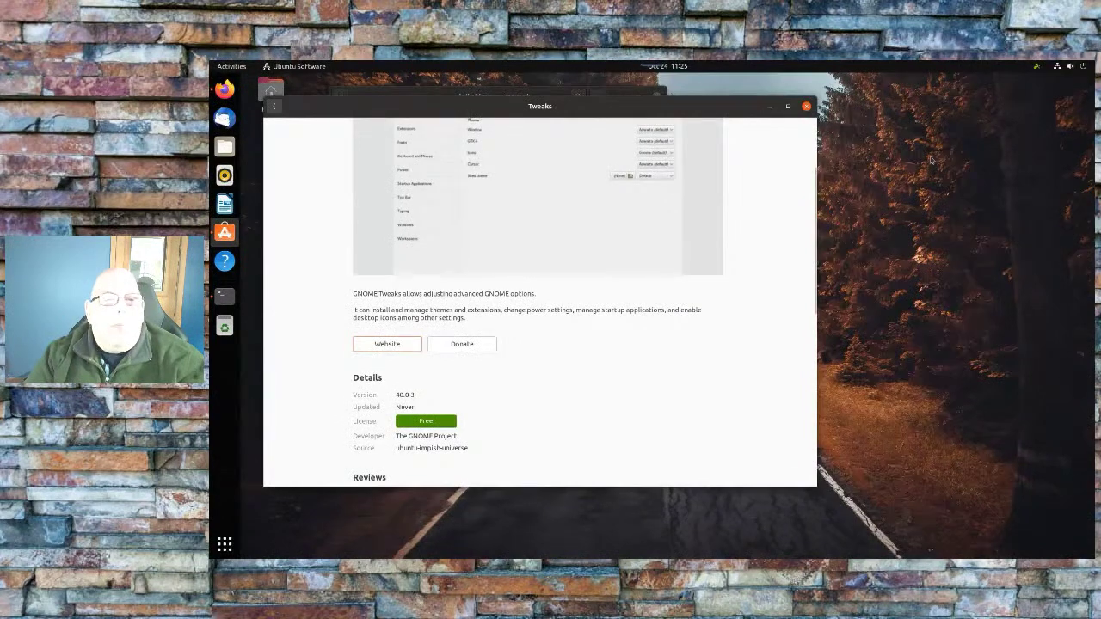
scroll(733, 205, "up", 3)
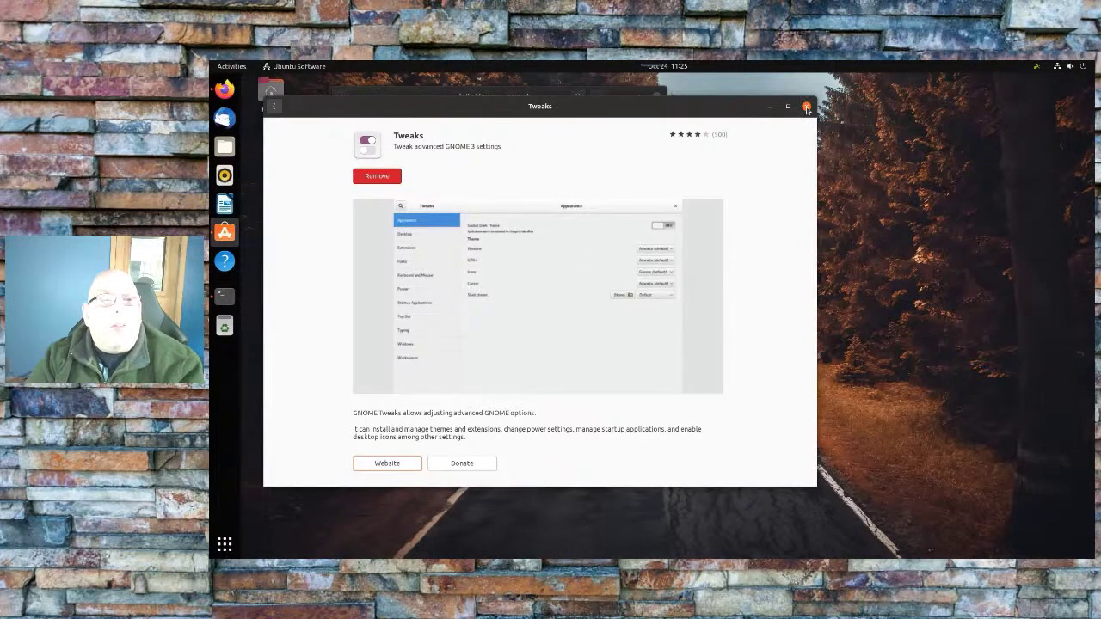
left_click(807, 108)
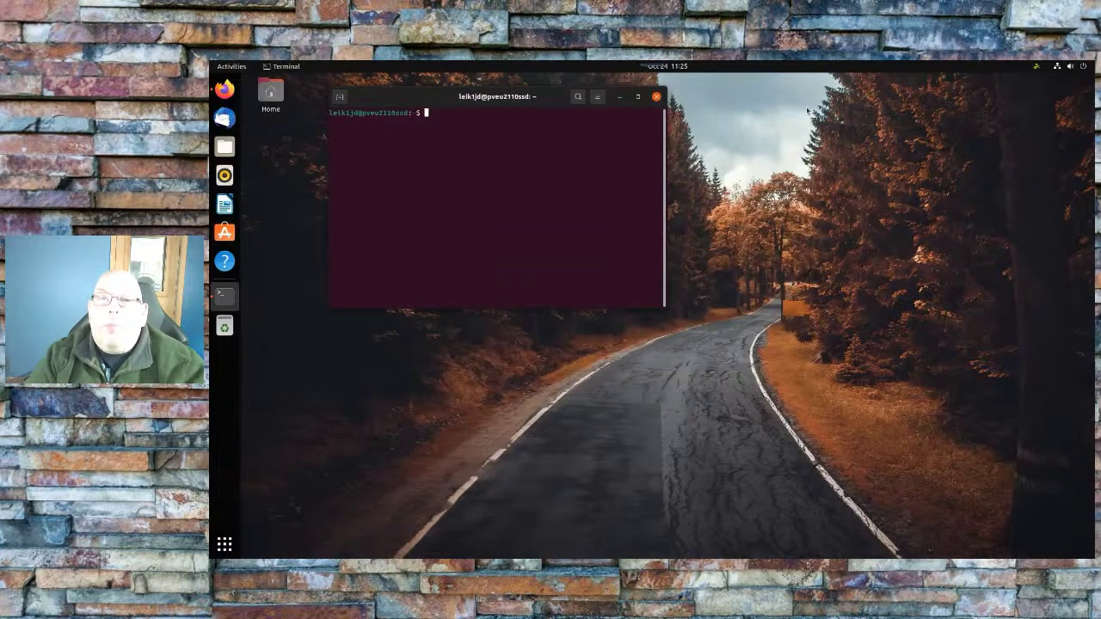
left_click(656, 97)
Set desktop icons to Small, hide the Home folder, show network drives, then close Desktop Icons settings
right_click(658, 101)
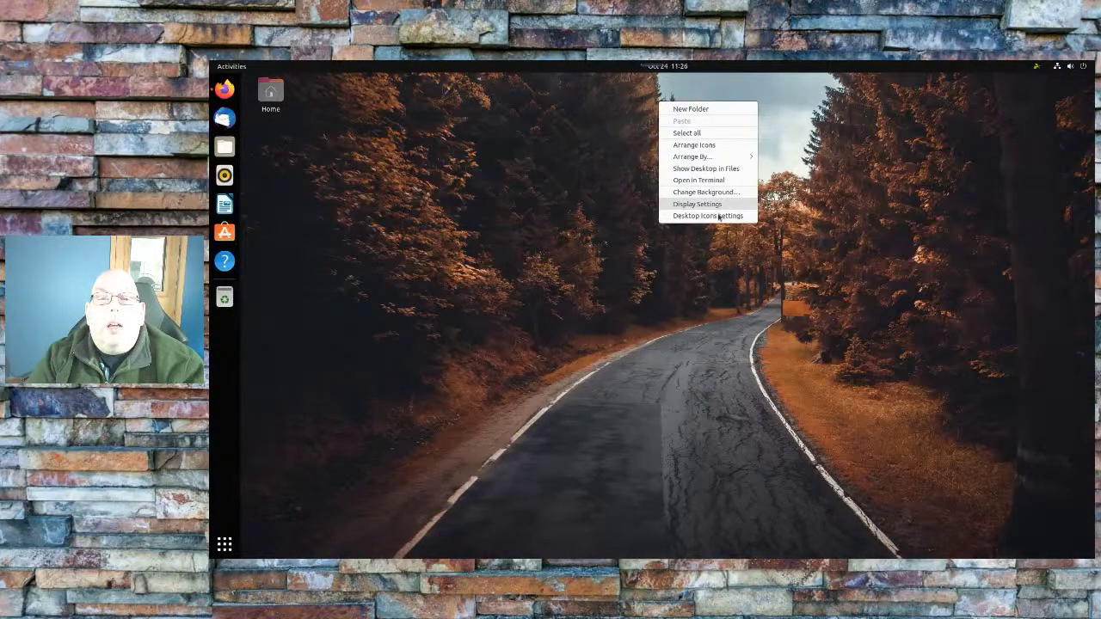
left_click(718, 216)
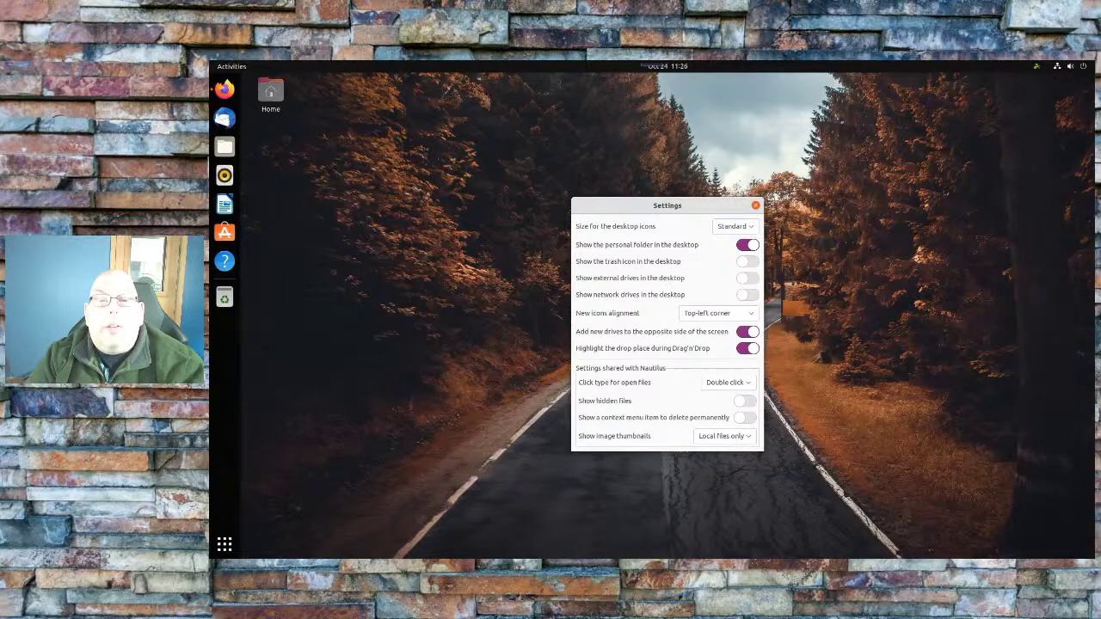
left_click_drag(688, 204, 755, 181)
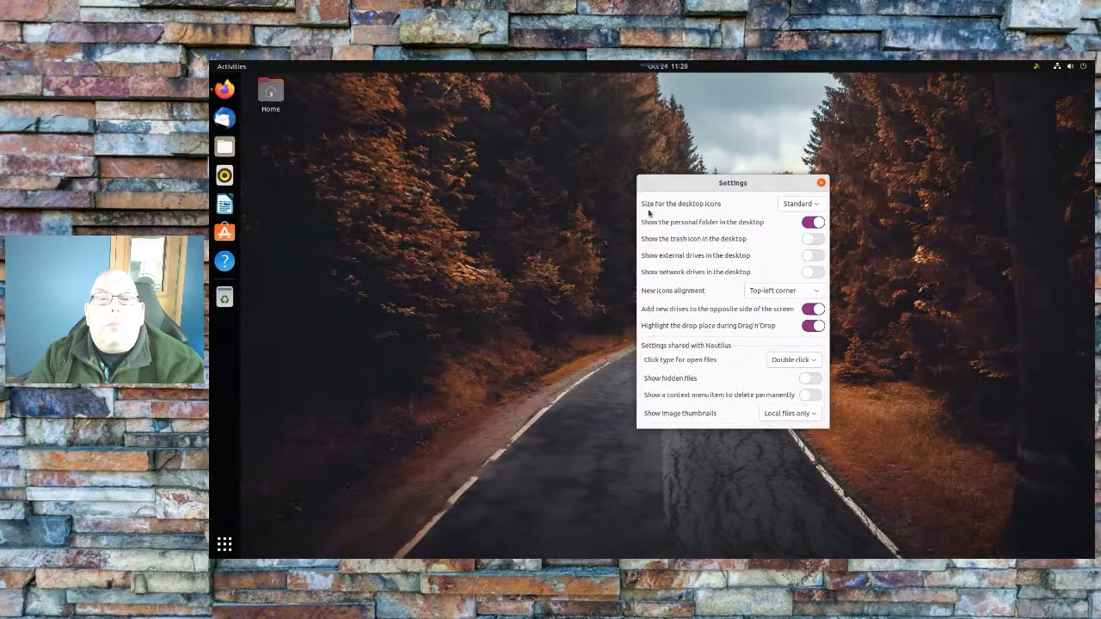
left_click(817, 204)
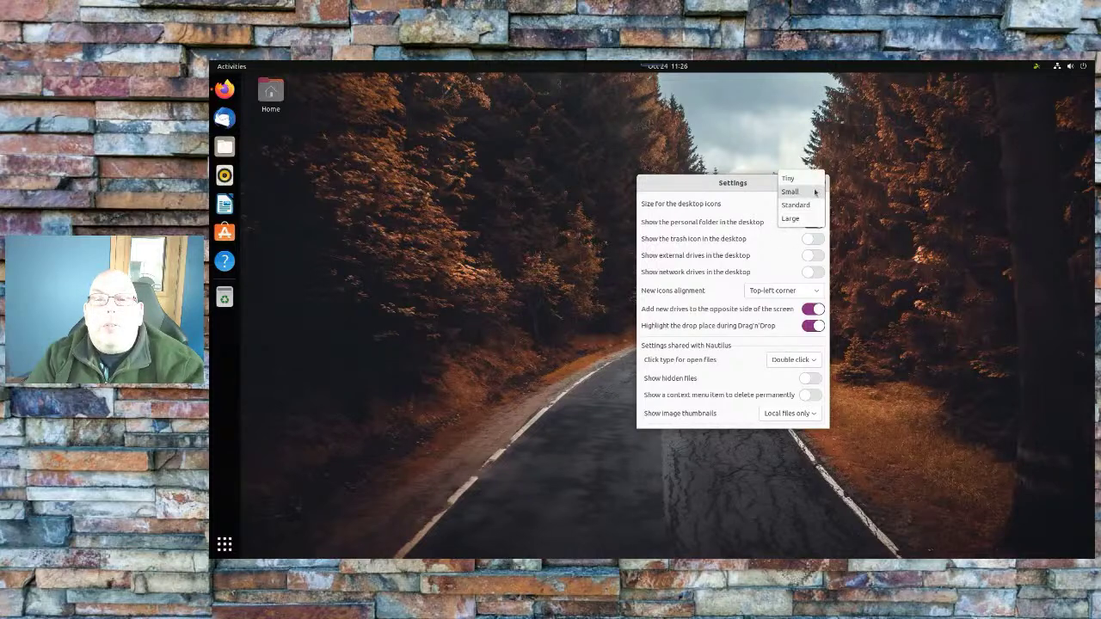
left_click(814, 192)
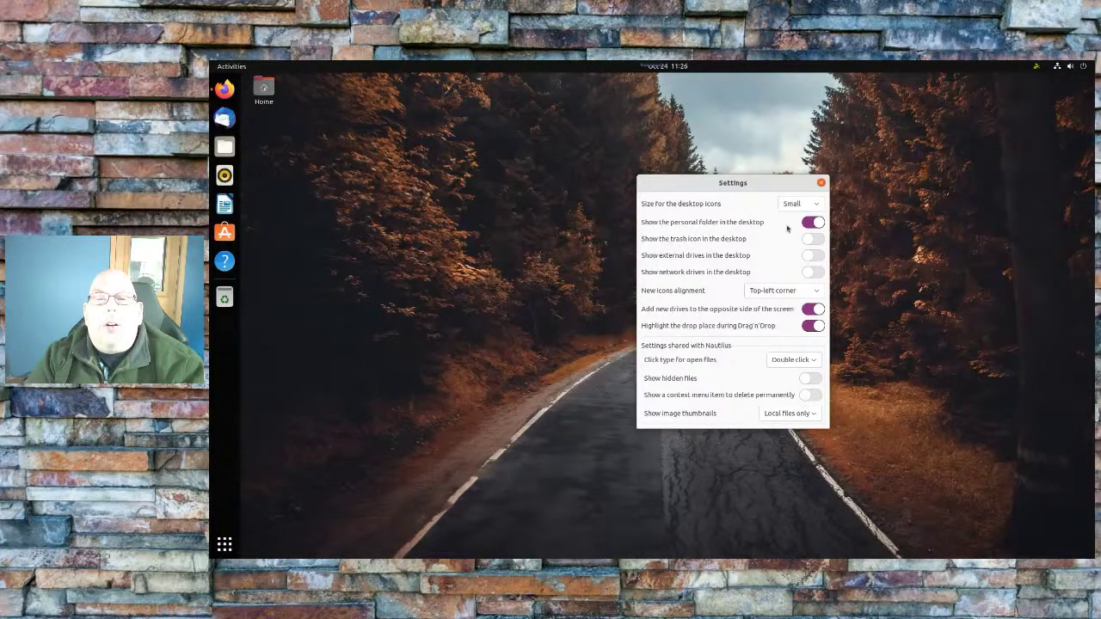
left_click(813, 222)
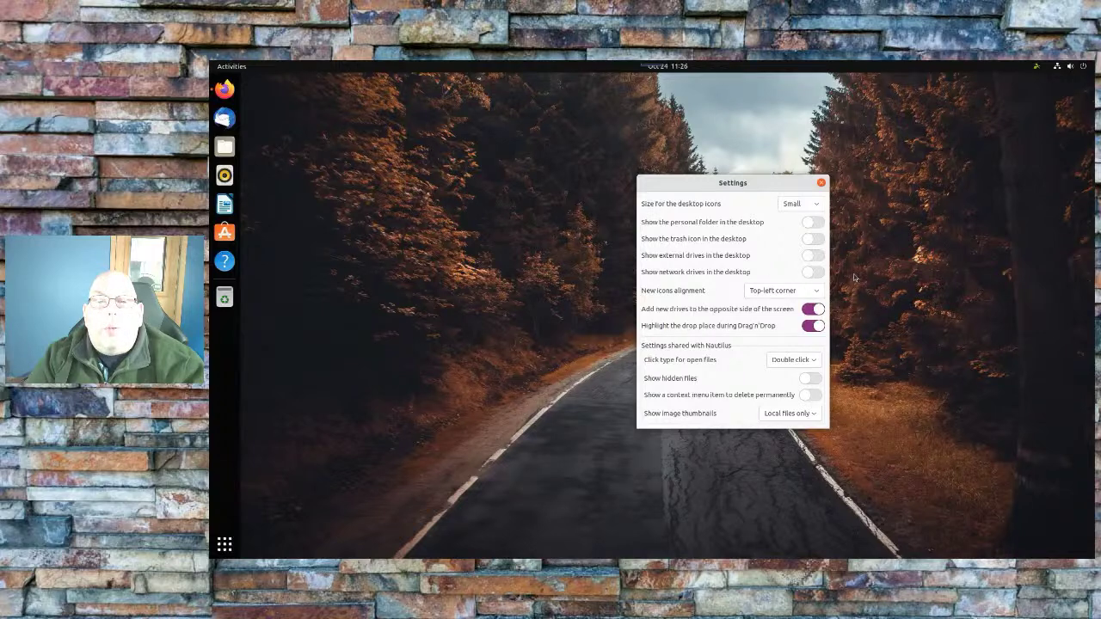
left_click(815, 274)
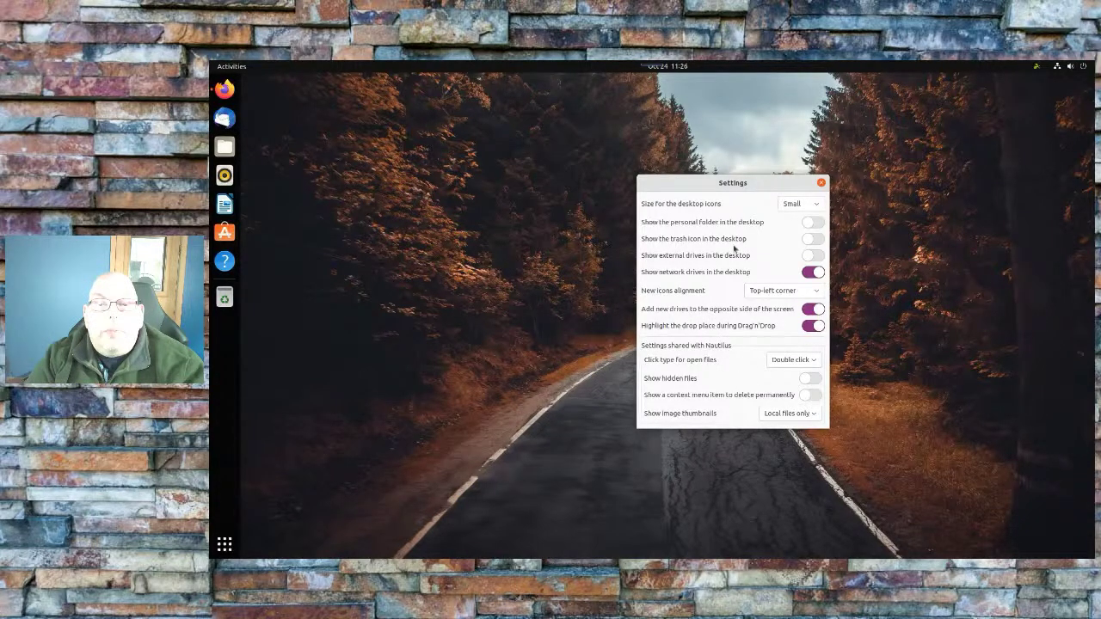
left_click(821, 183)
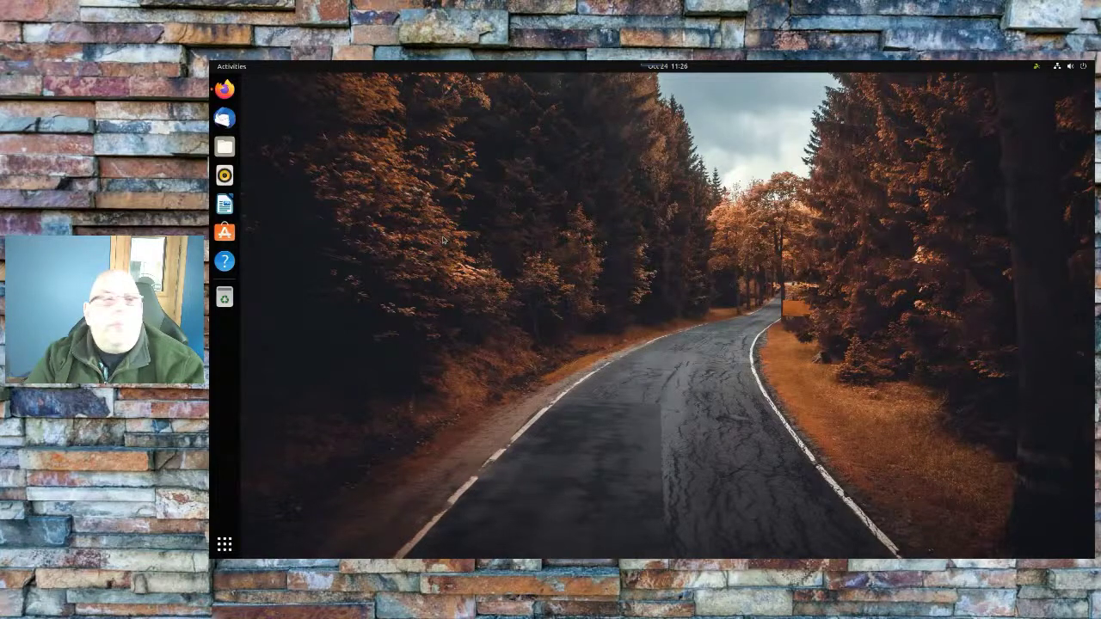
Open Files at Other Locations and try the LordNikon share, dismissing the access error
left_click(220, 142)
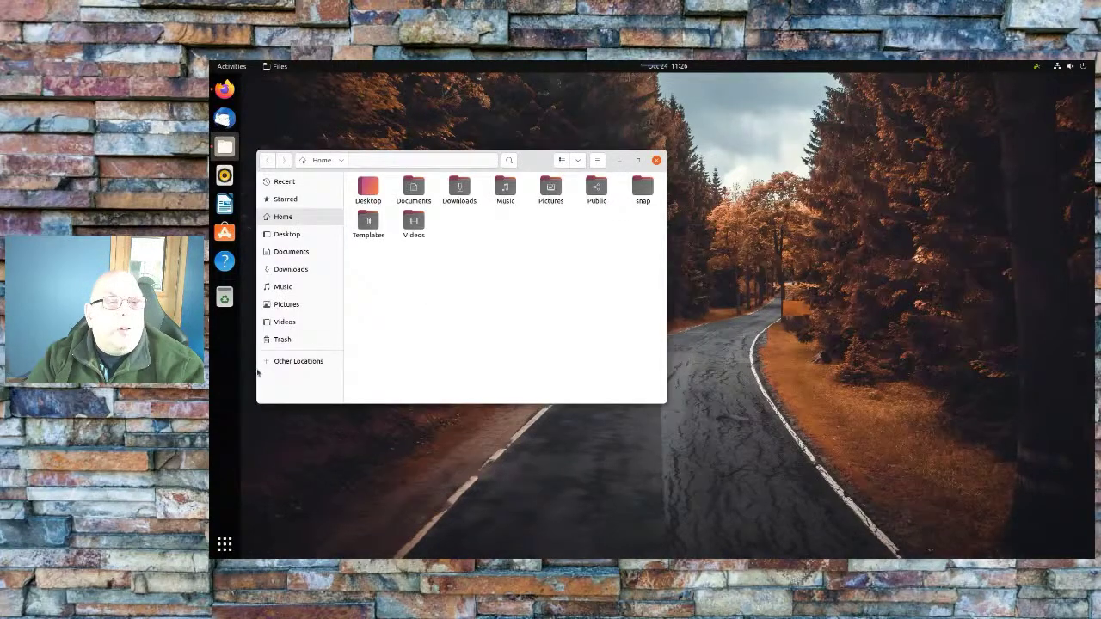
left_click(274, 363)
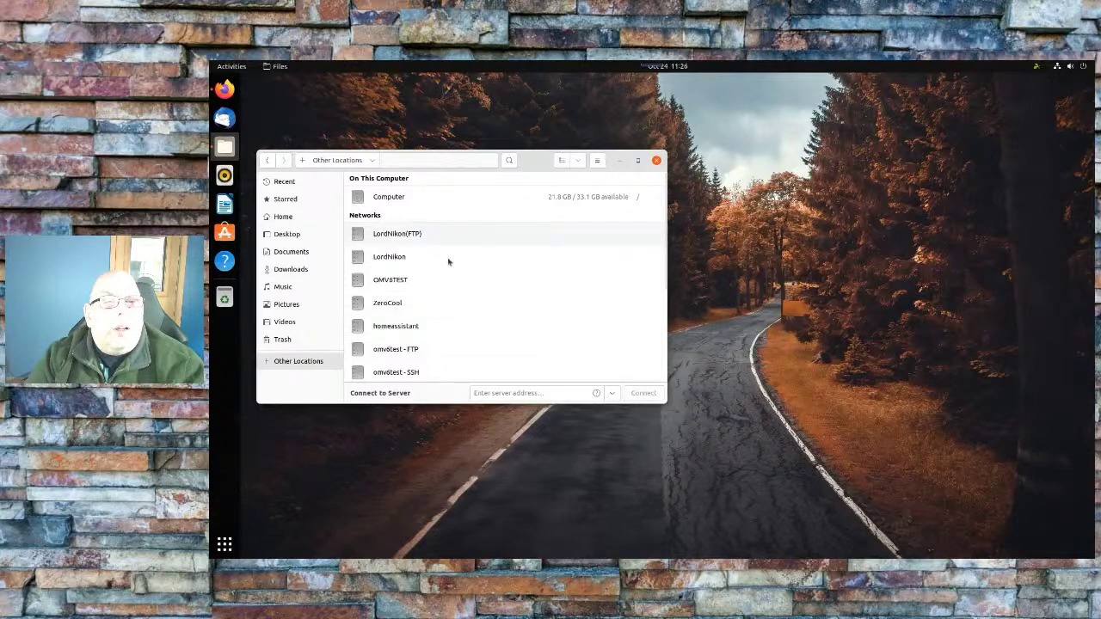
left_click(389, 257)
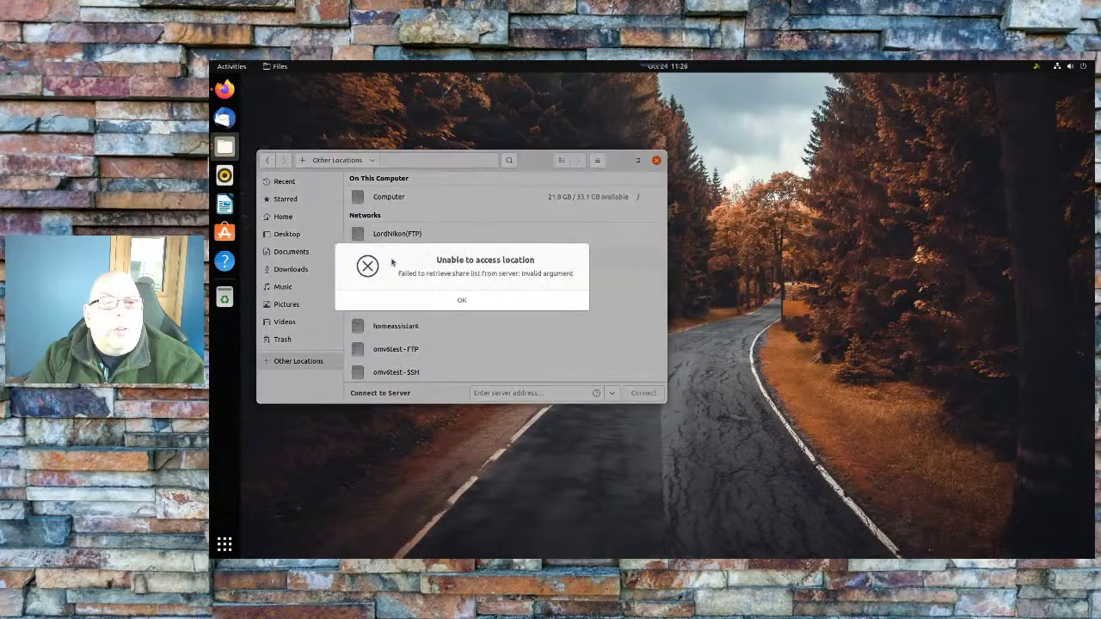
left_click(460, 301)
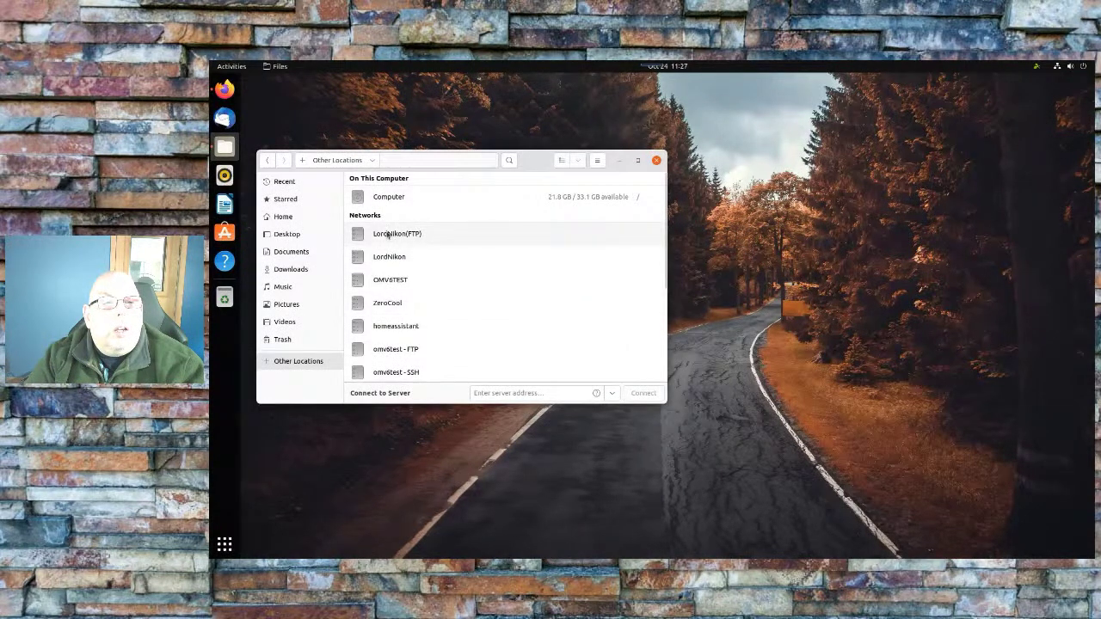
Try opening the ZEROCOOL network share, then cancel it
scroll(441, 287, "down", 2)
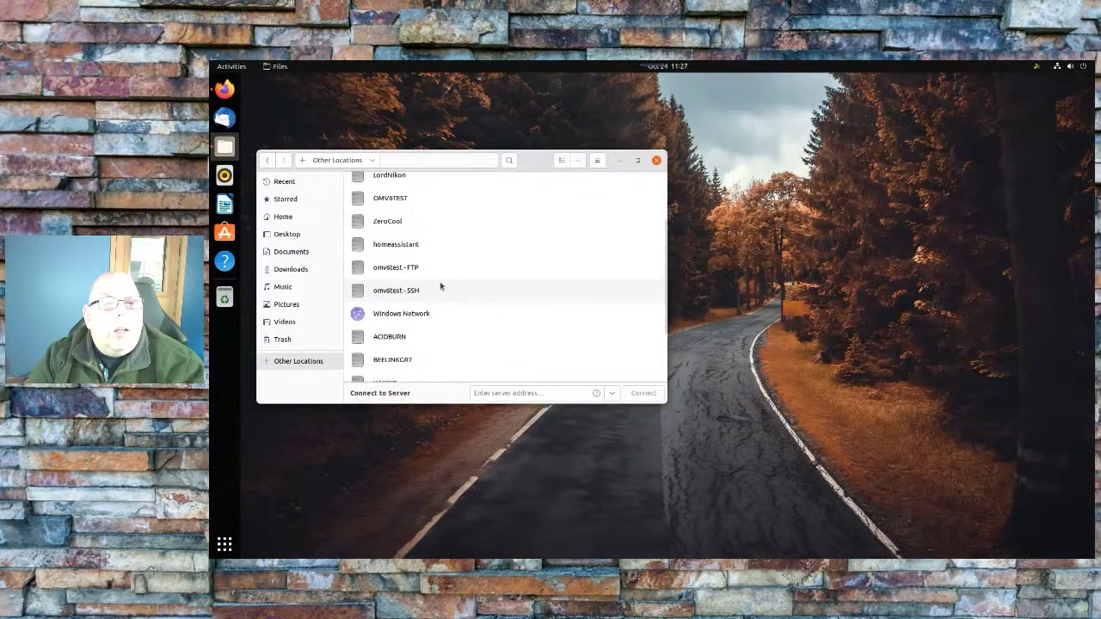
scroll(440, 287, "down", 1)
scroll(440, 287, "down", 2)
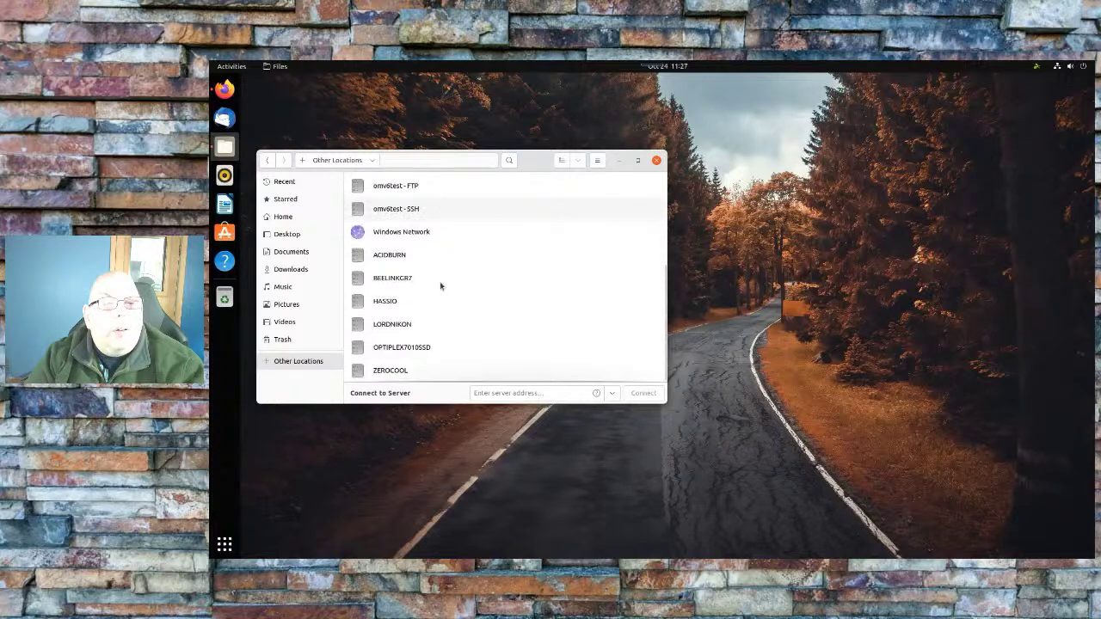
scroll(440, 286, "up", 2)
scroll(441, 286, "down", 2)
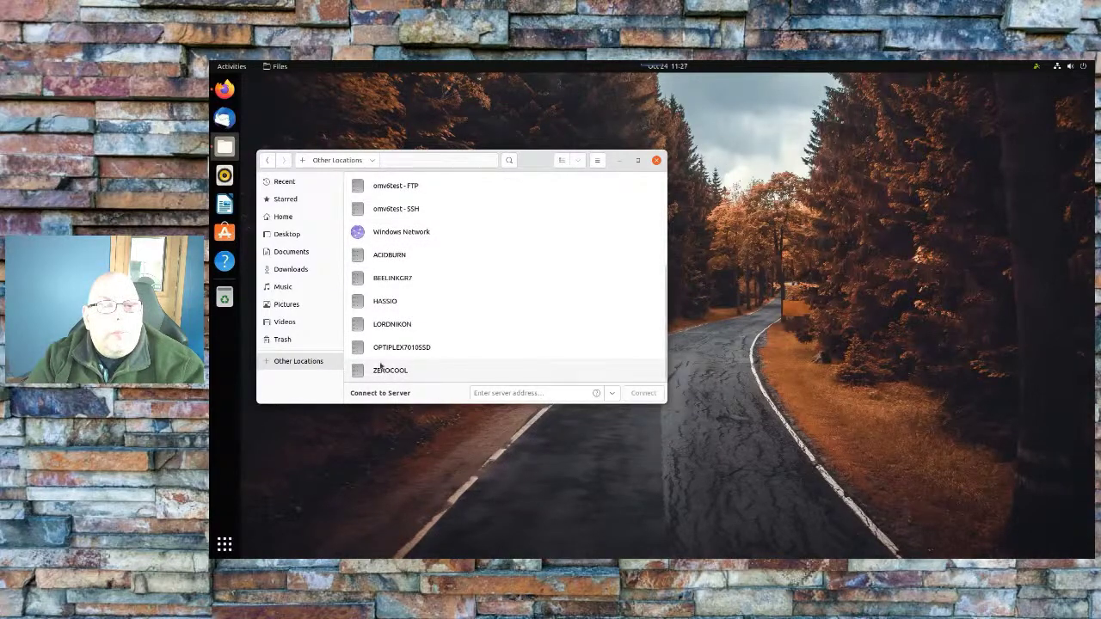
left_click(377, 371)
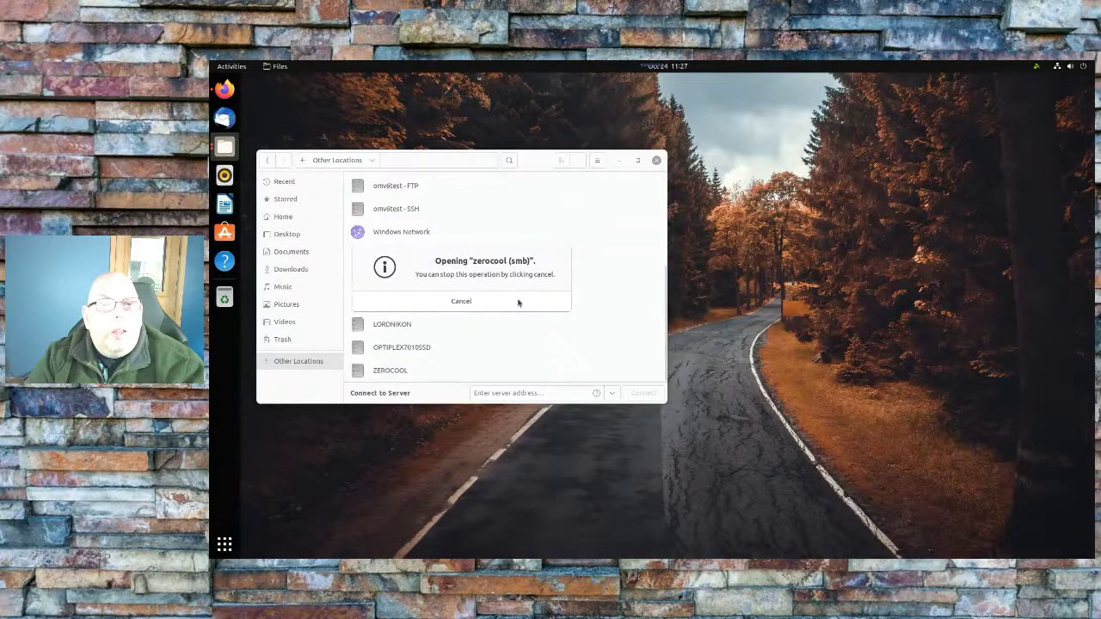
left_click(521, 302)
Connect to server smb://172.16.74.110, retrying after the access error
left_click(484, 386)
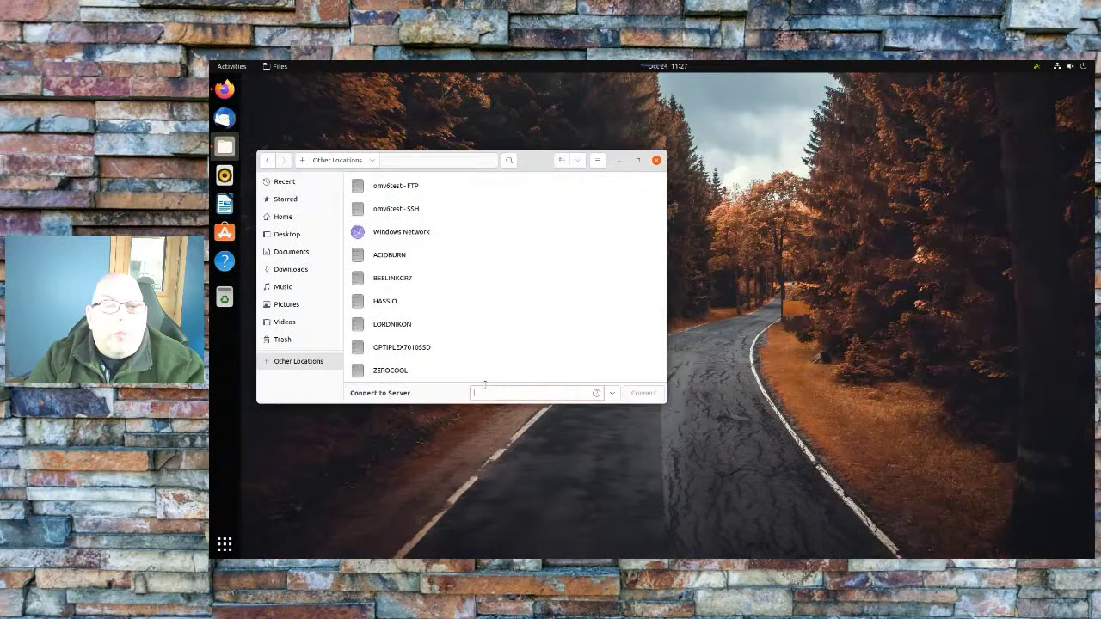
type("smb:/")
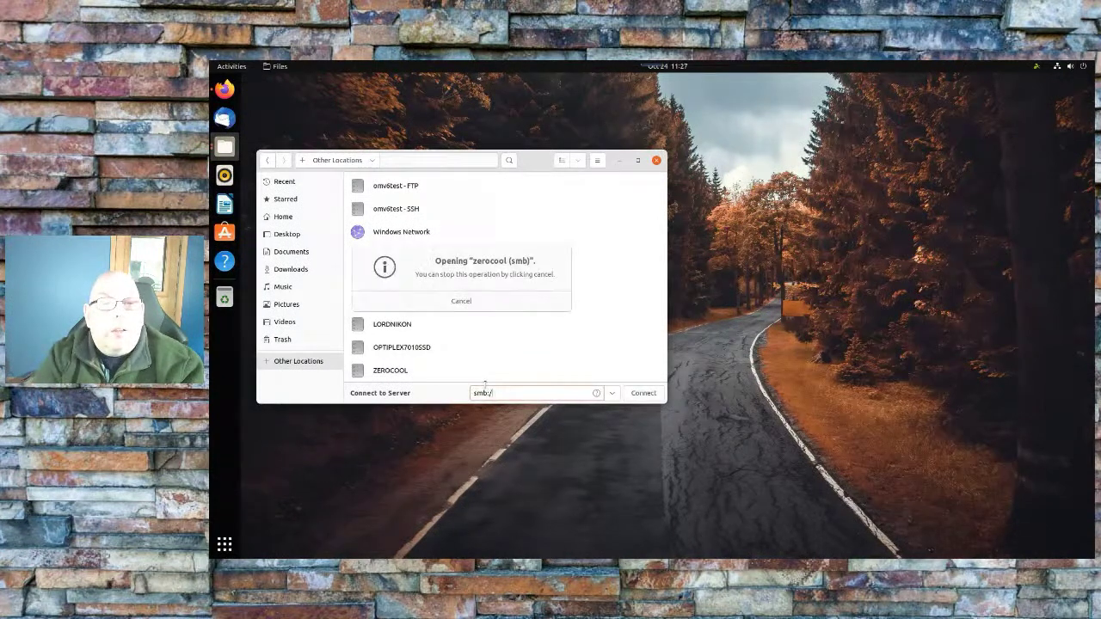
type("/172.16.")
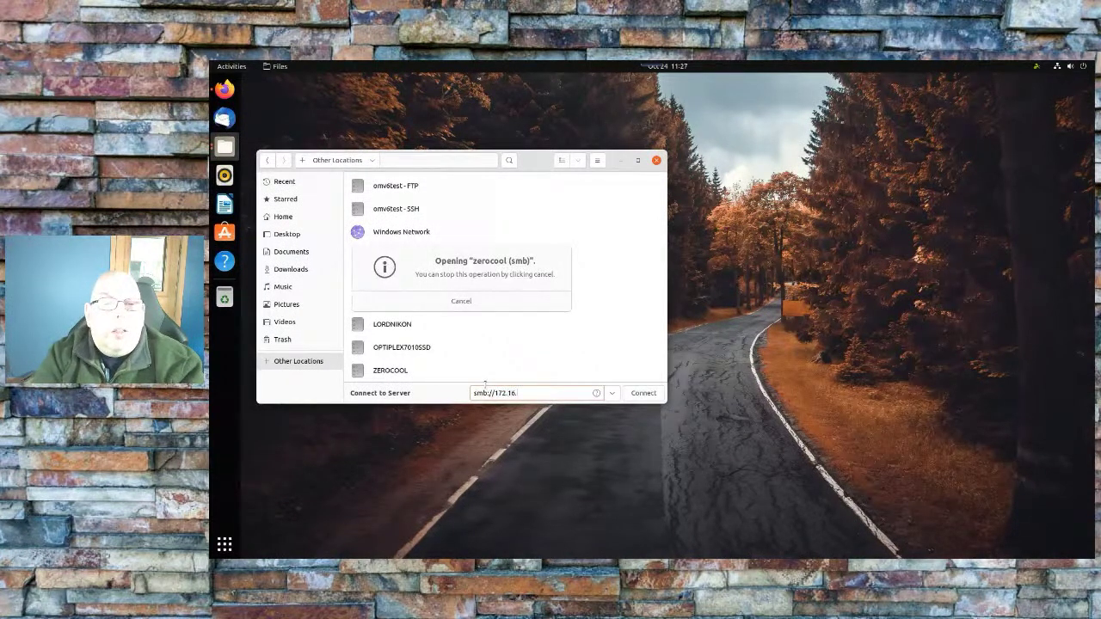
type("74.122")
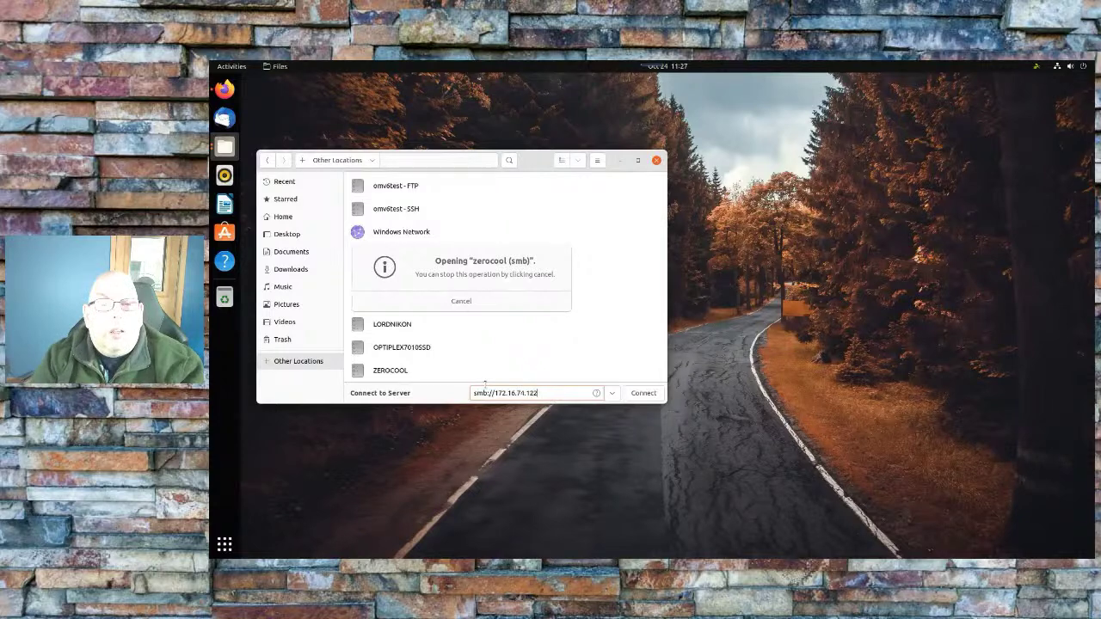
key("BackSpace")
key("BackSpace")
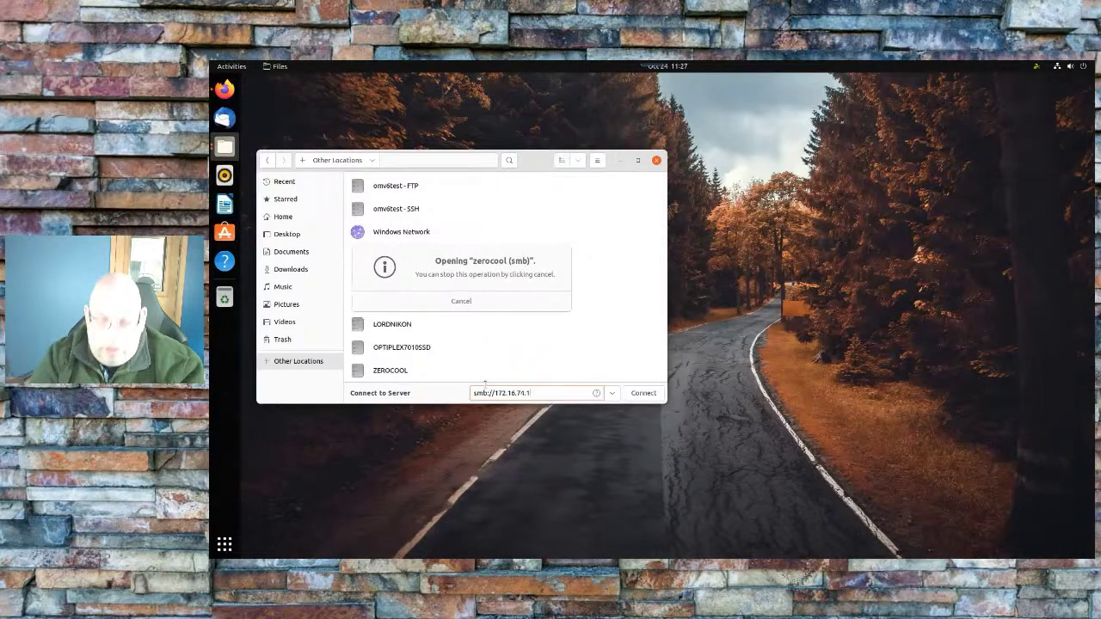
type("1")
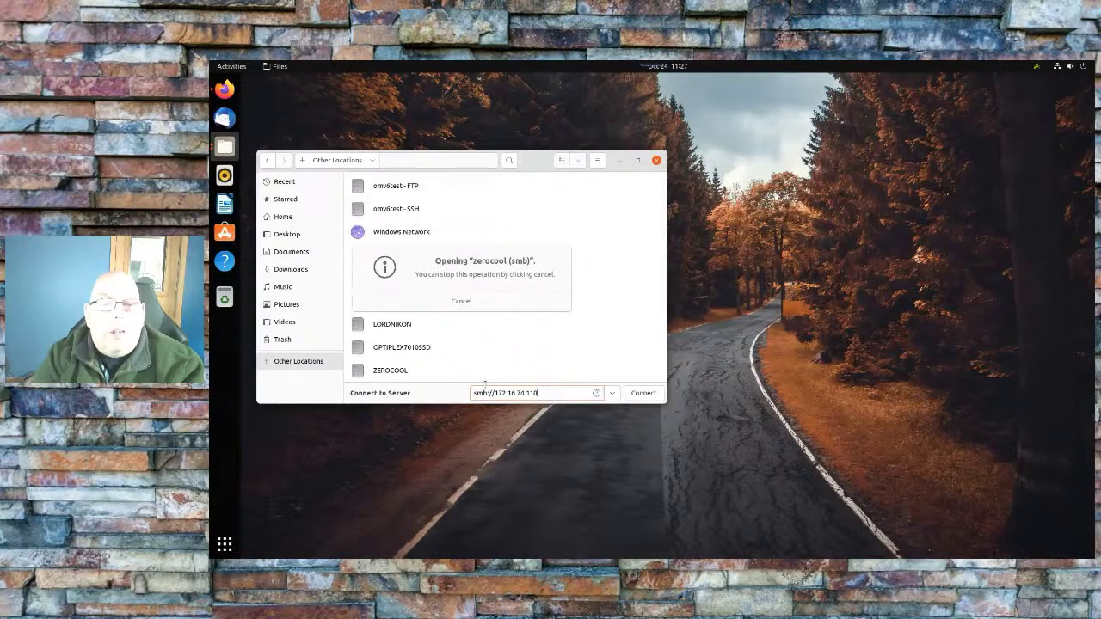
type("0")
key("Return")
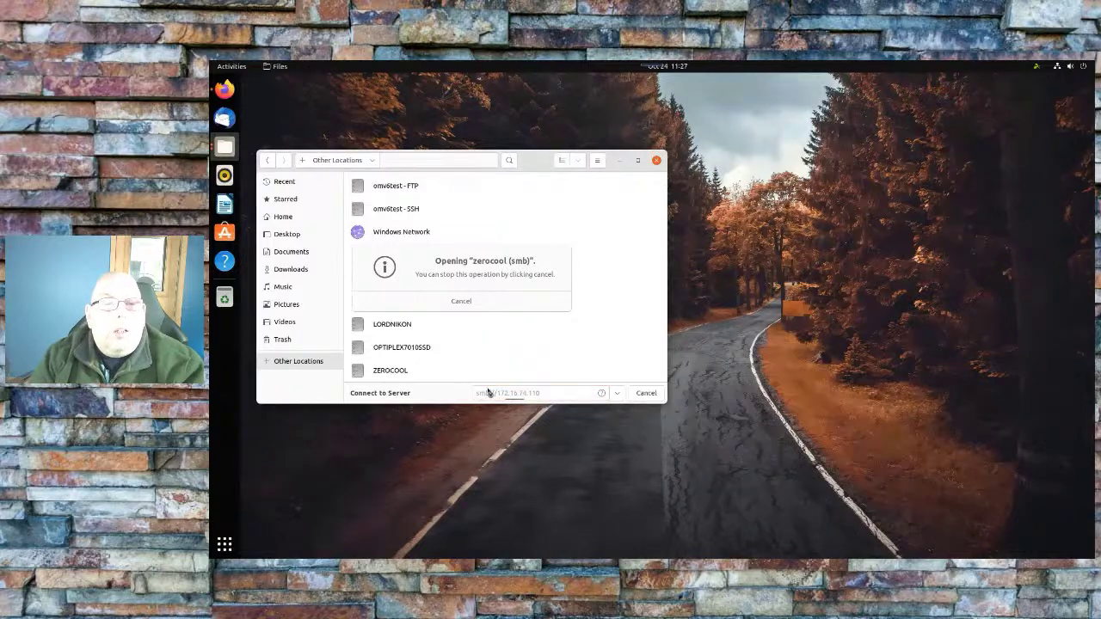
left_click(461, 300)
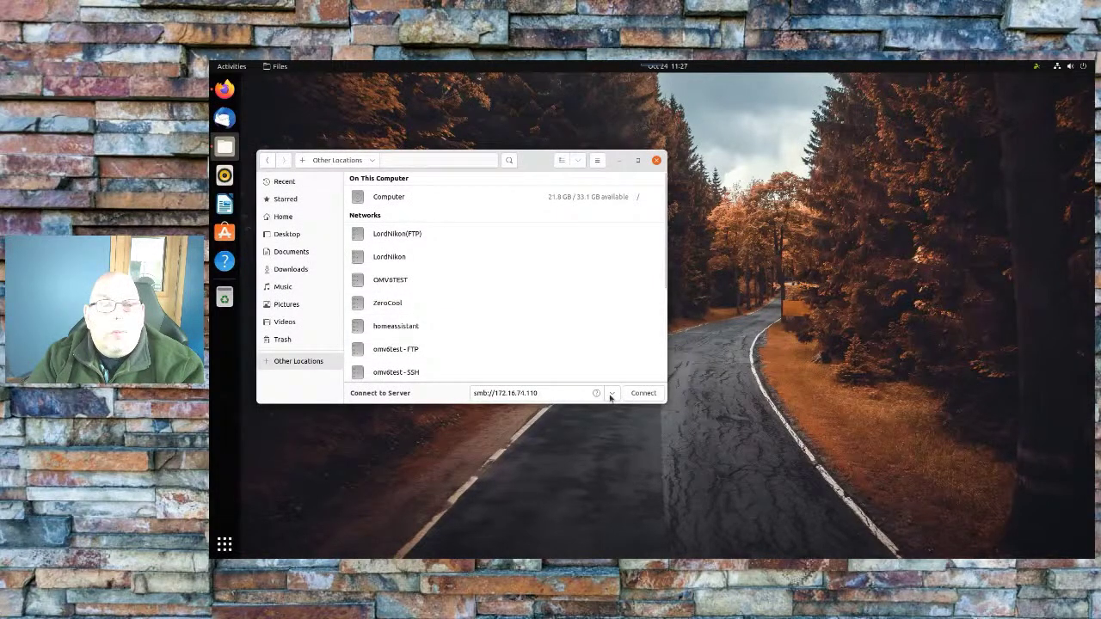
left_click(613, 394)
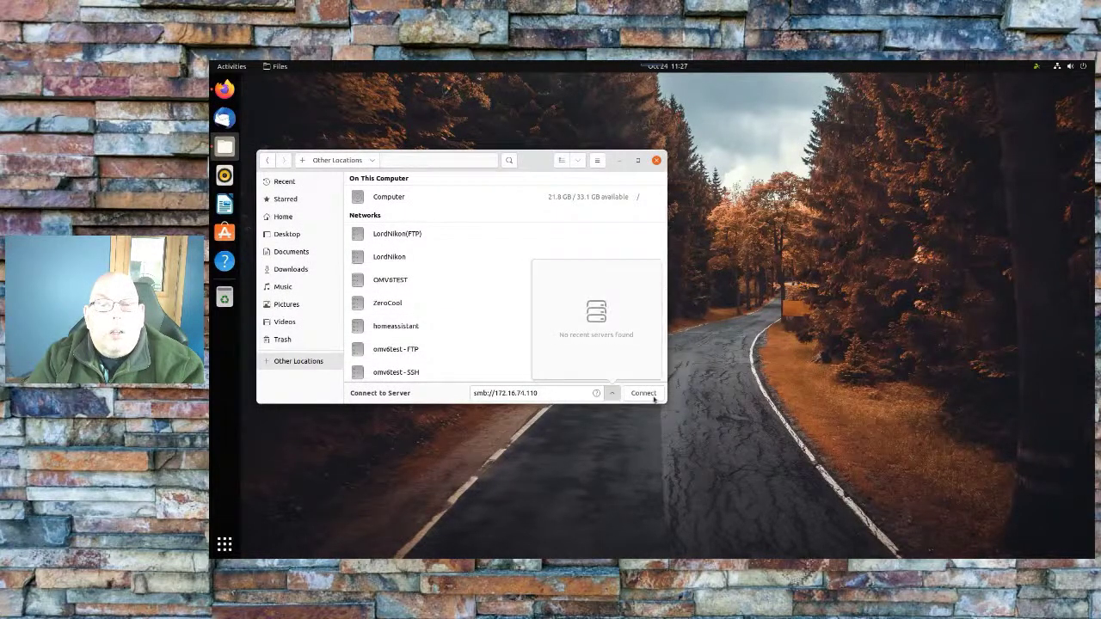
left_click(652, 393)
left_click(652, 393)
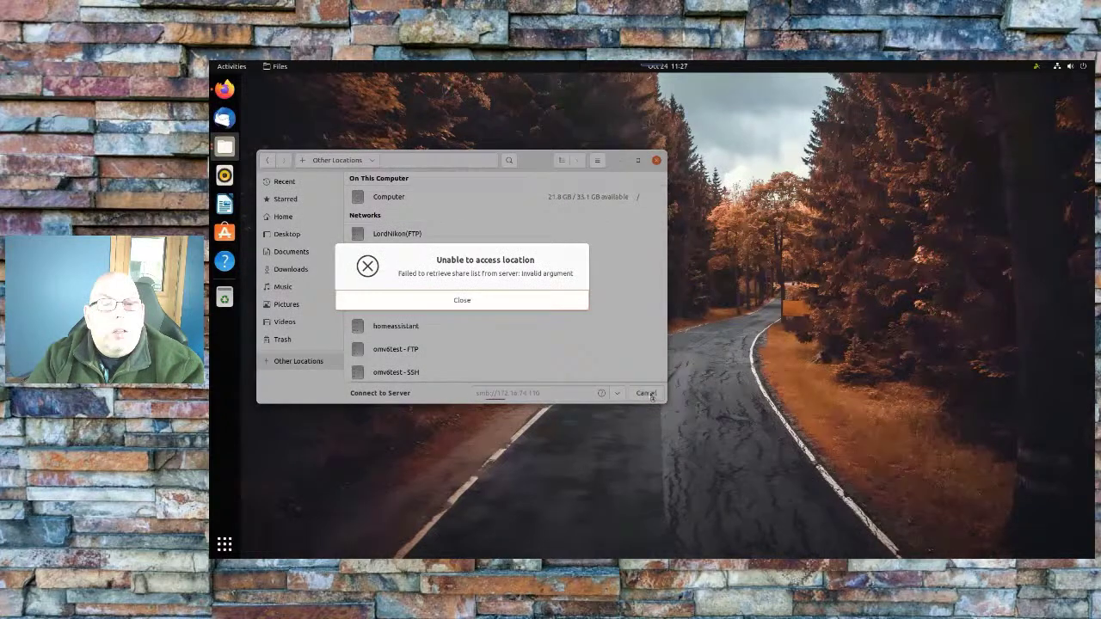
left_click(519, 302)
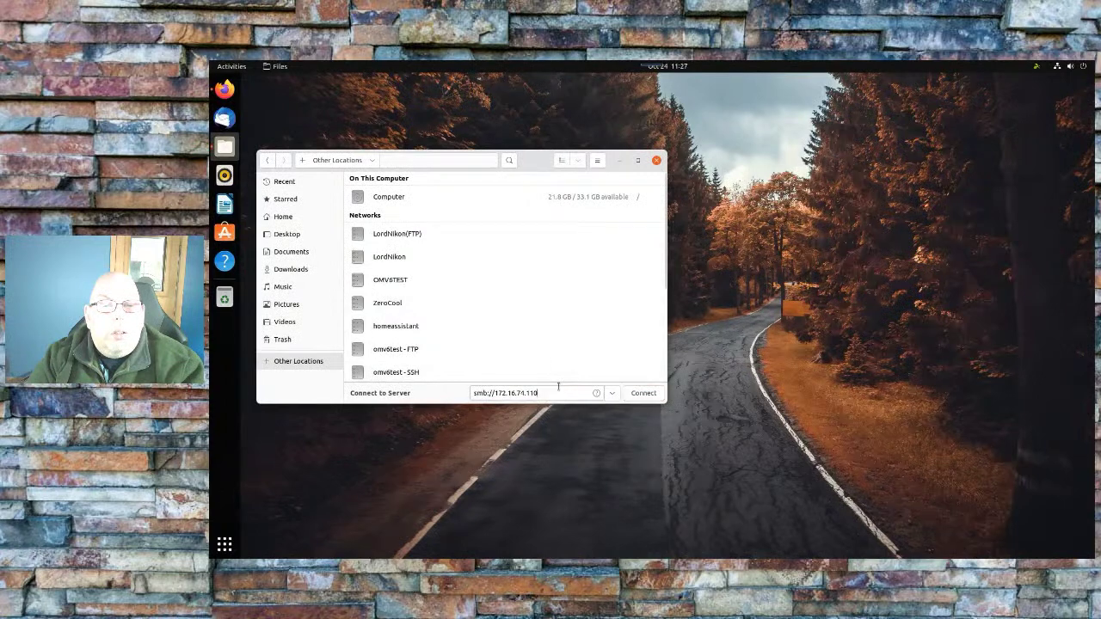
Try connecting to smb://172.16.74.122 and dismiss the failure message
key("BackSpace")
type("22")
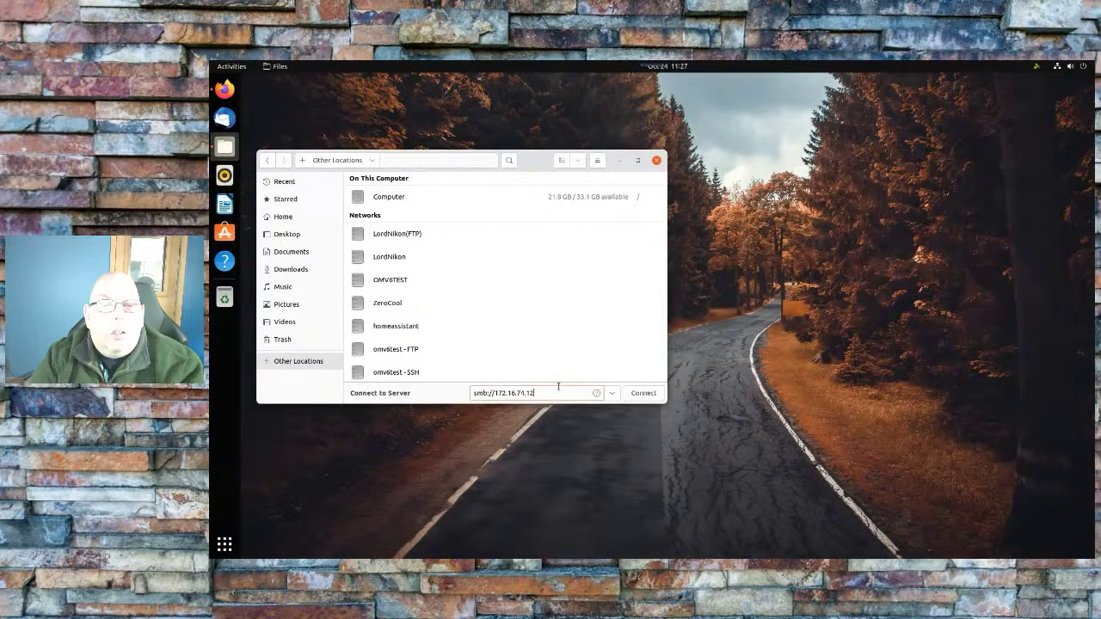
key("Return")
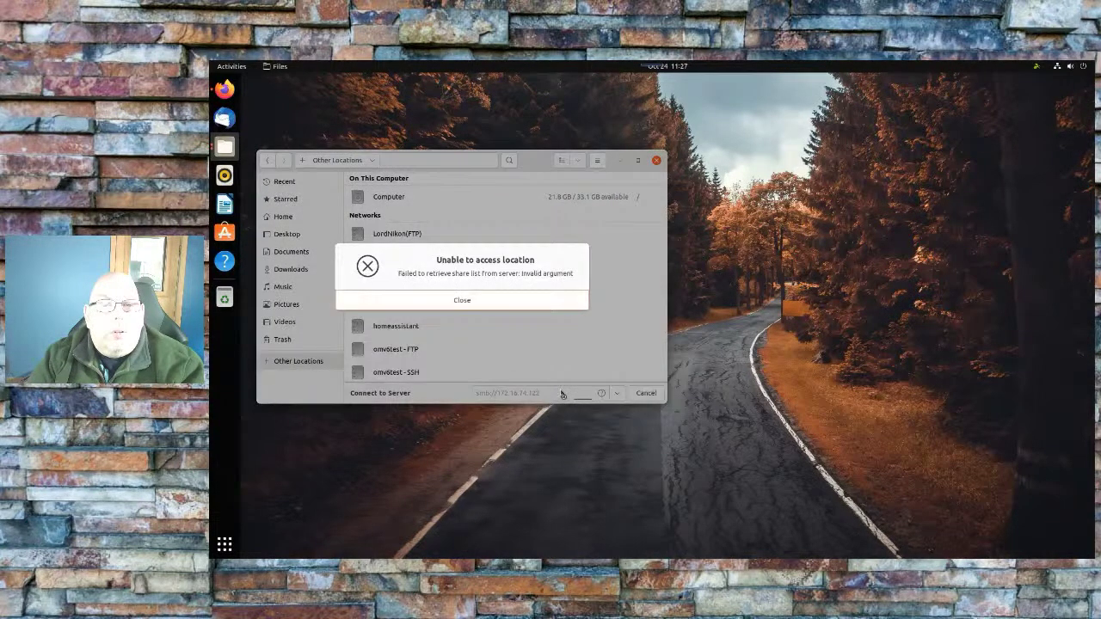
left_click(553, 305)
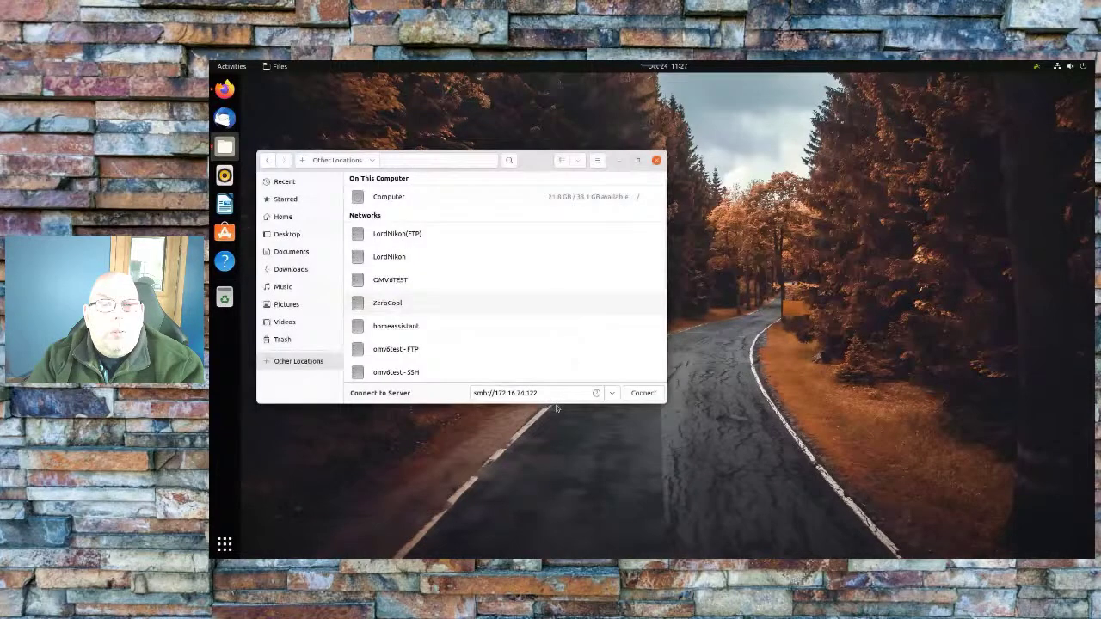
Try connecting to smb://172.16.74.109 and dismiss the connection refused error
left_click(550, 392)
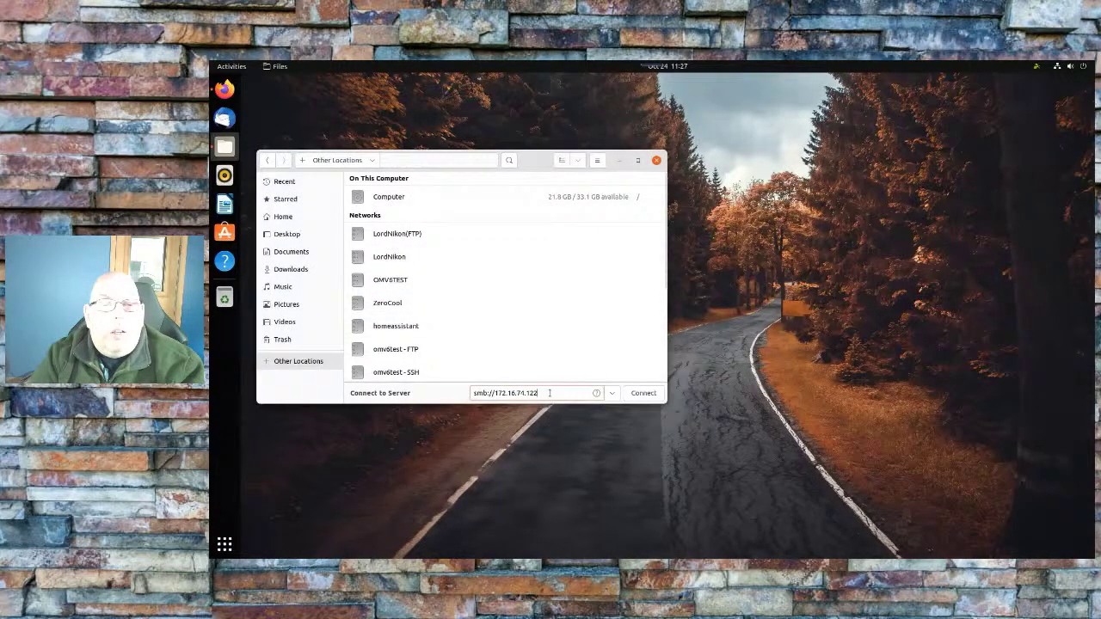
key("BackSpace")
key("BackSpace")
type("09")
key("Return")
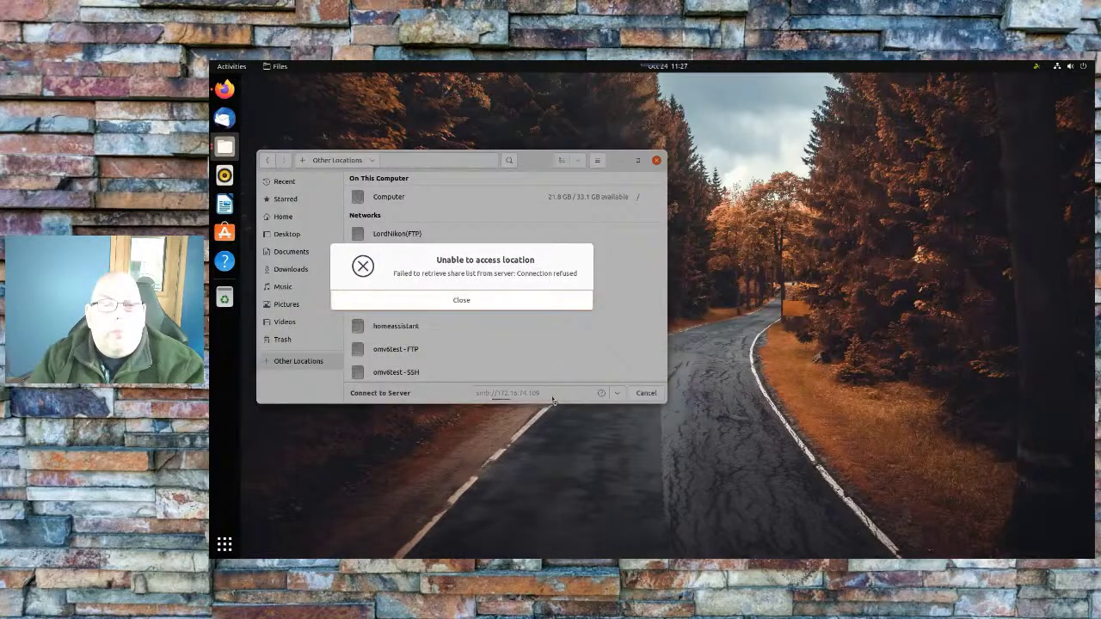
left_click(497, 302)
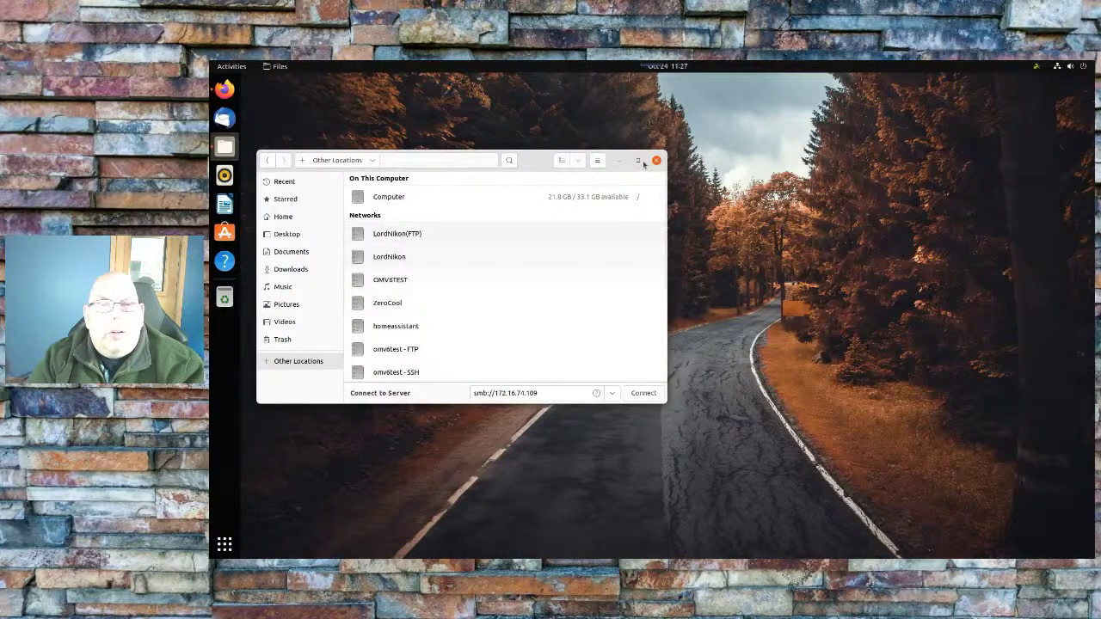
Close the Files window and open the top-right system menu to check the wired connection
left_click(656, 161)
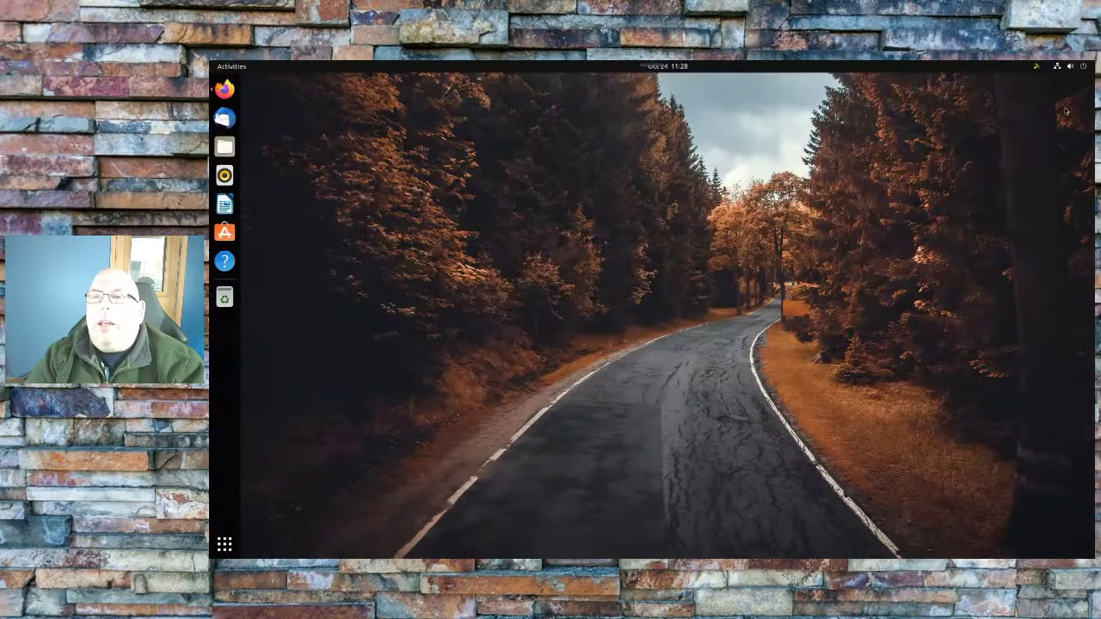
left_click(1085, 67)
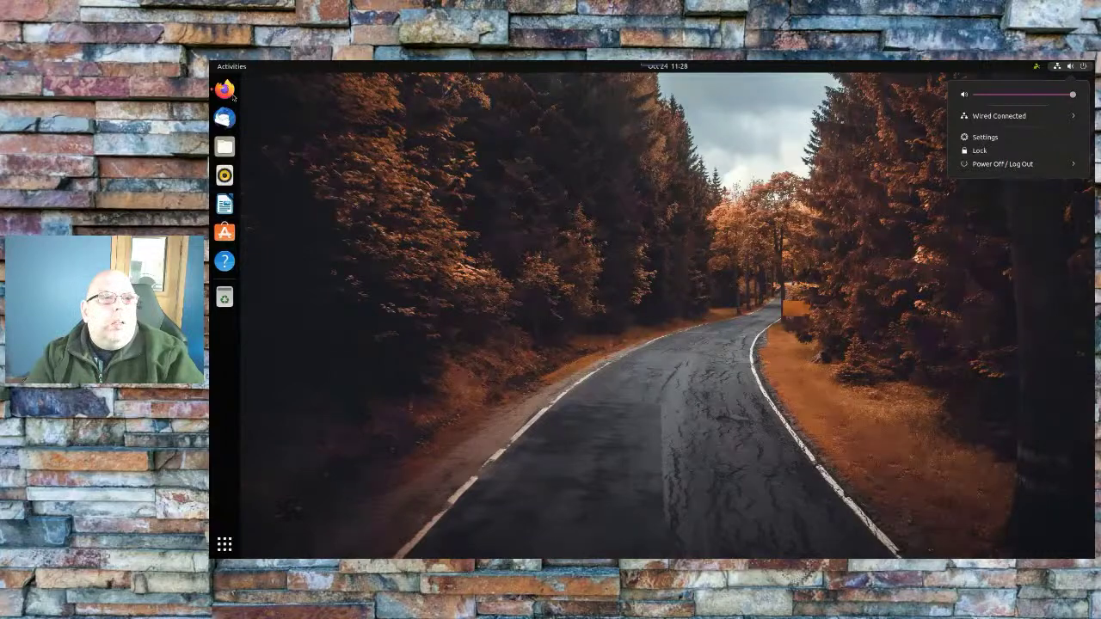
Load bee-link.com in a new Firefox tab
left_click(229, 92)
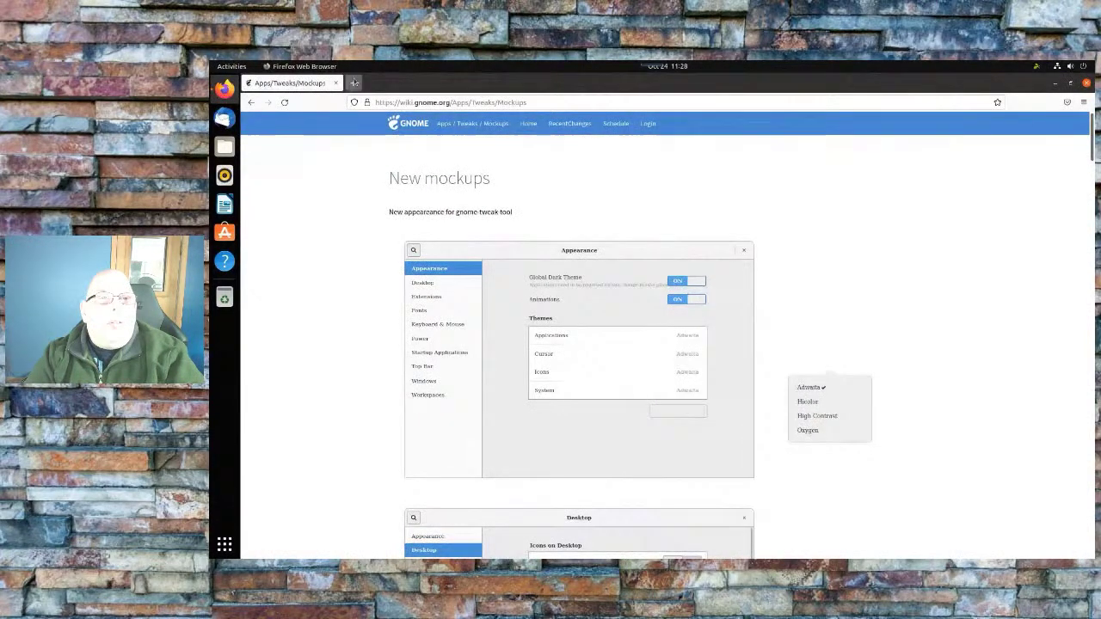
left_click(355, 82)
type("hee-link.co")
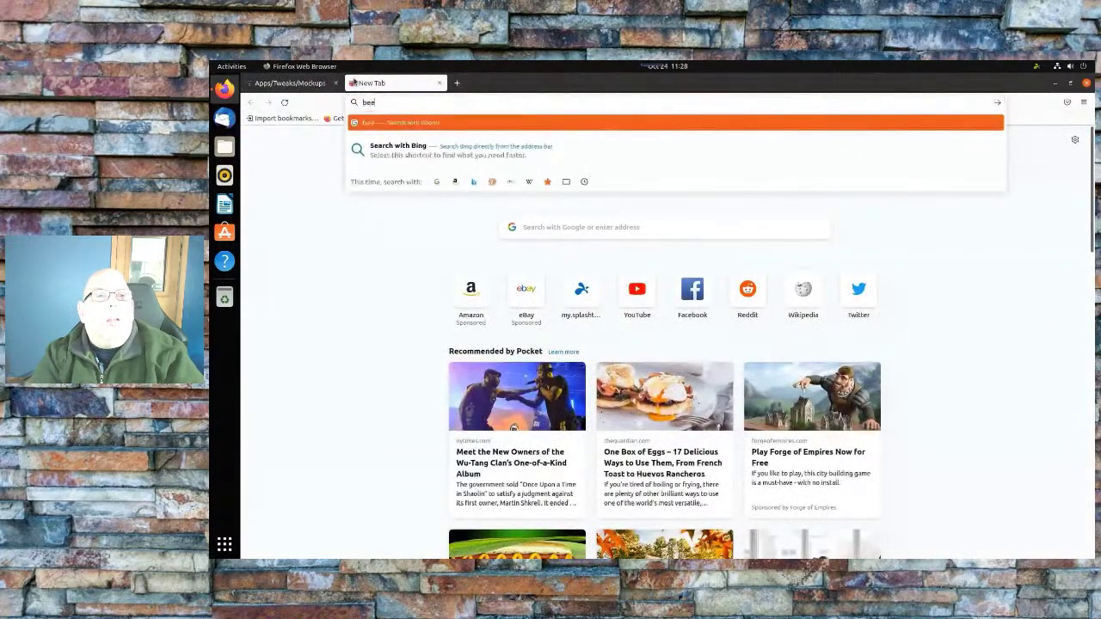
type("m")
key("Return")
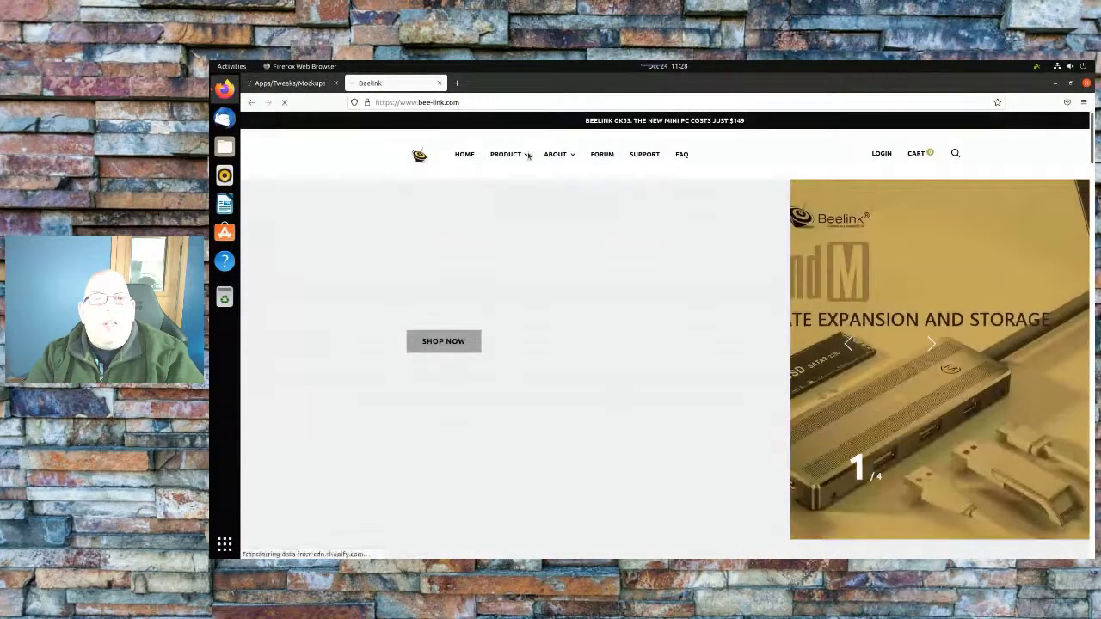
Browse Product > Computer and open the AMD Ryzen 7 3750H GTR mini PC page ($859.00)
mouse_move(525, 155)
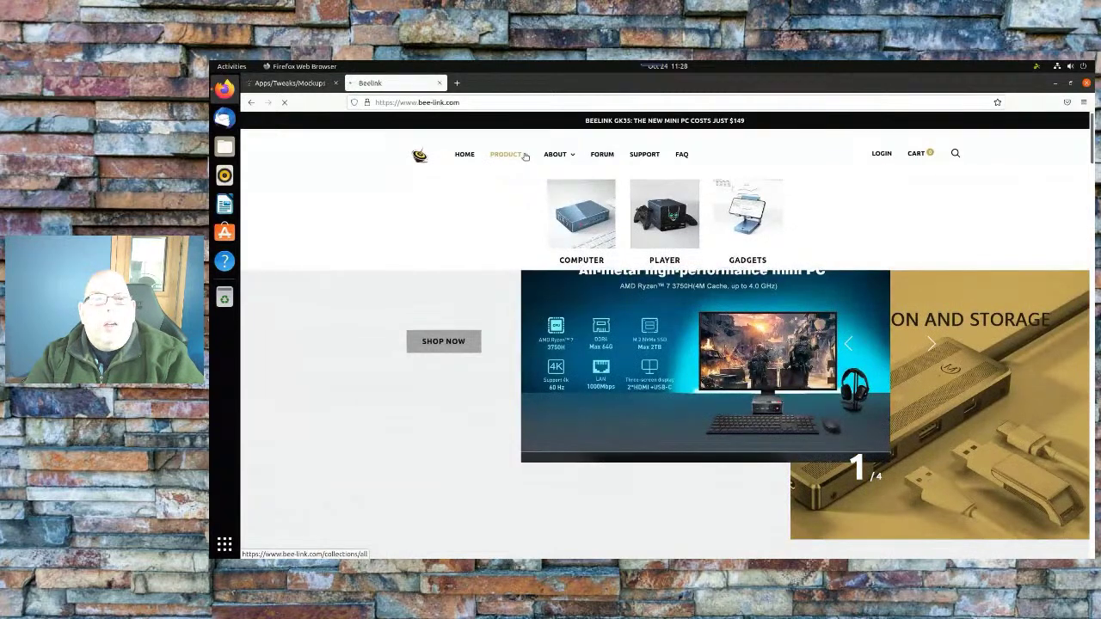
left_click(576, 203)
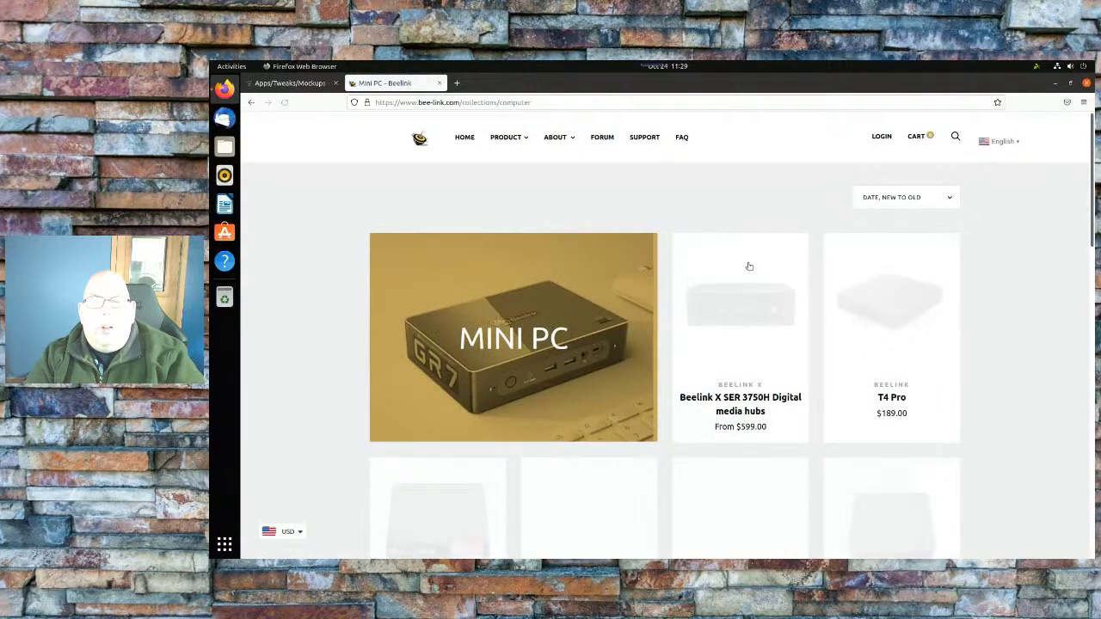
scroll(989, 411, "down", 3)
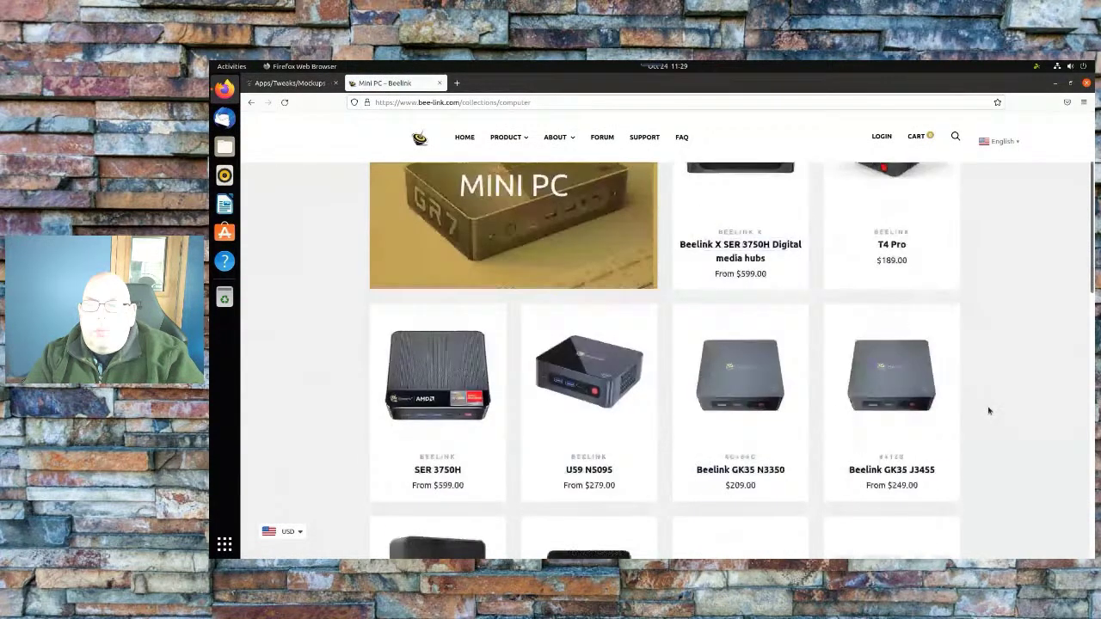
scroll(990, 411, "down", 10)
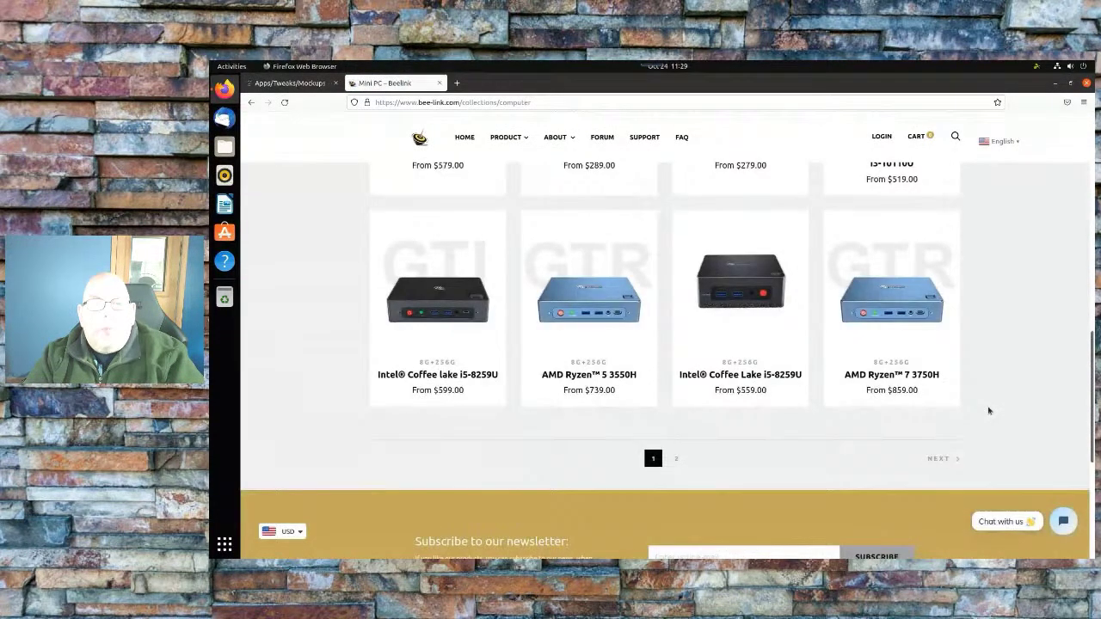
left_click(878, 302)
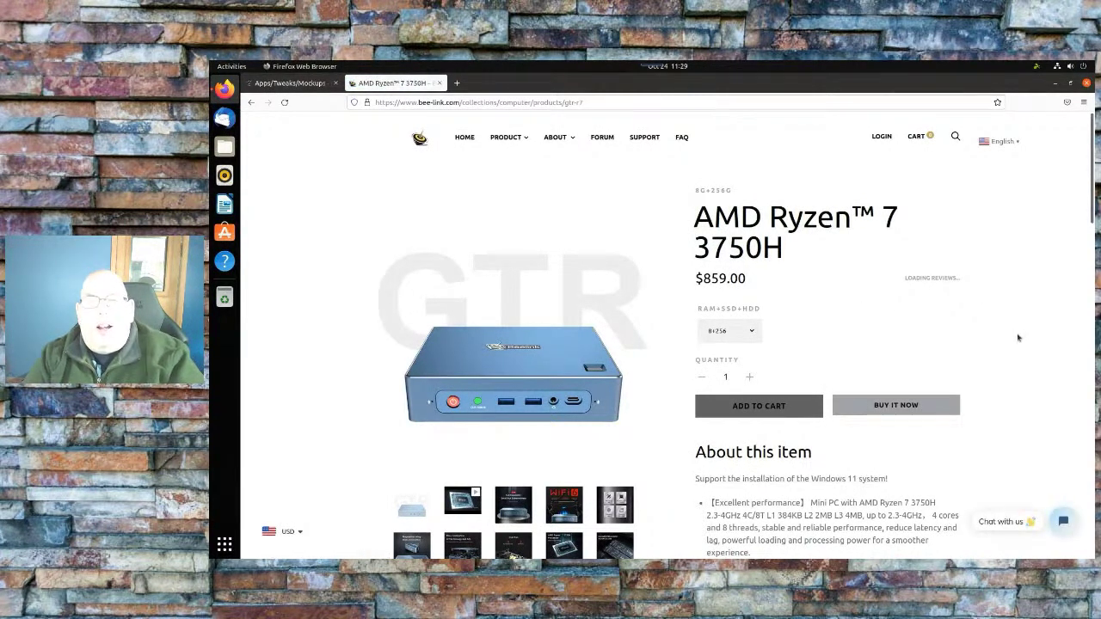
scroll(1018, 338, "down", 3)
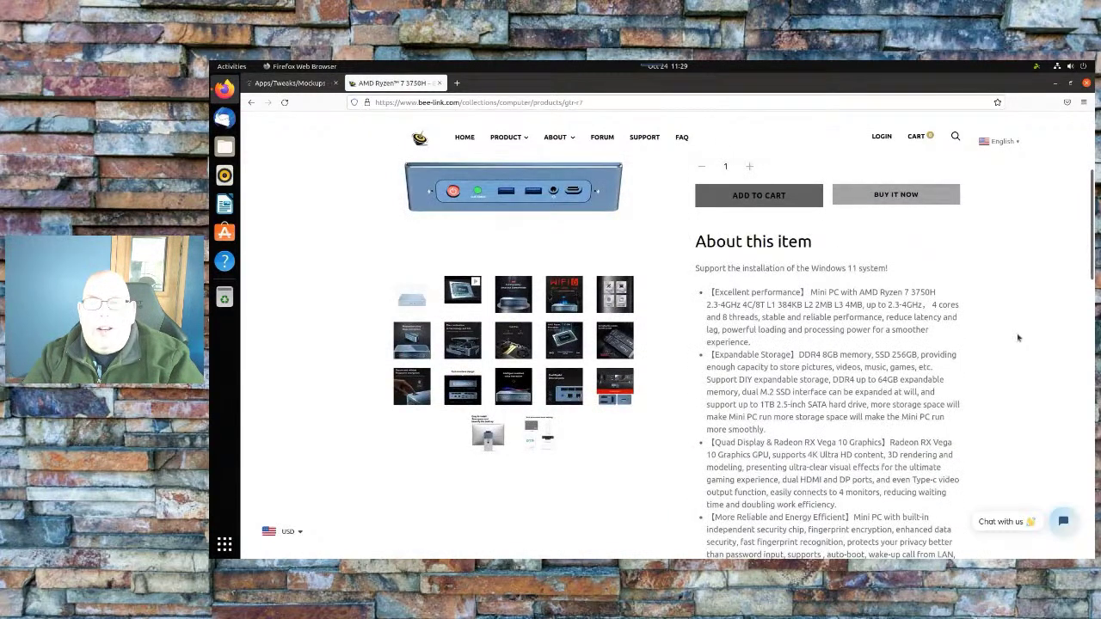
scroll(1018, 338, "up", 3)
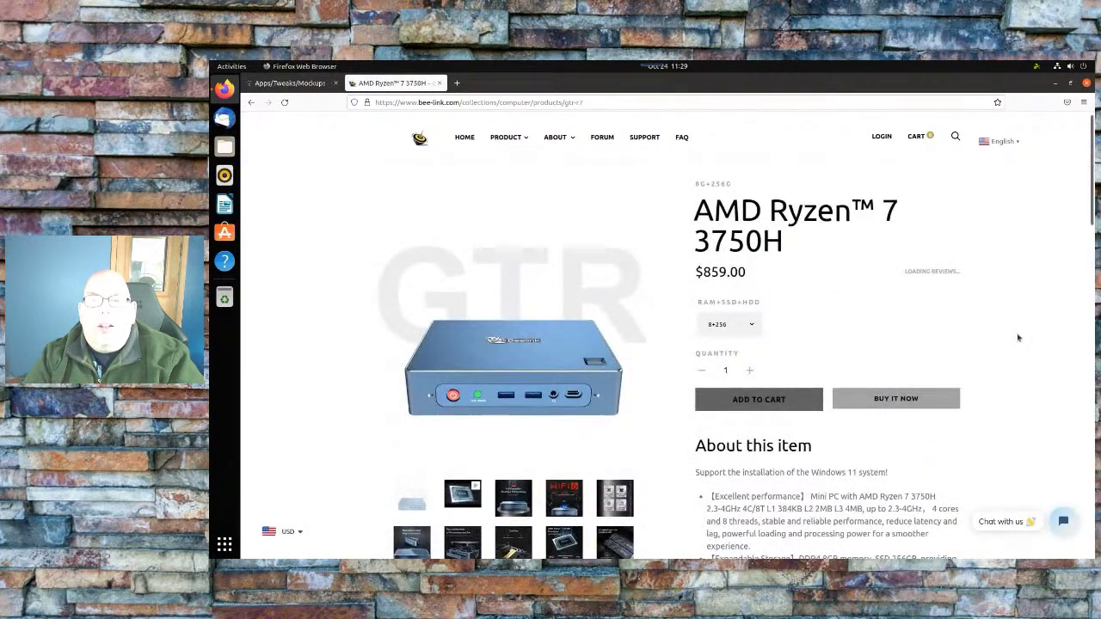
left_click(734, 104)
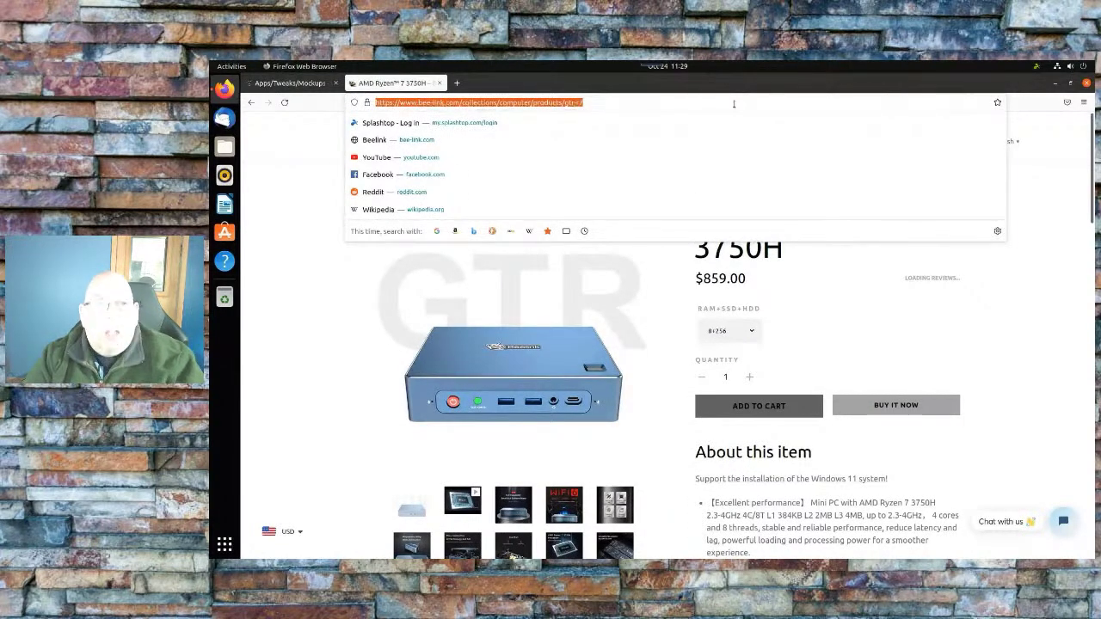
right_click(566, 102)
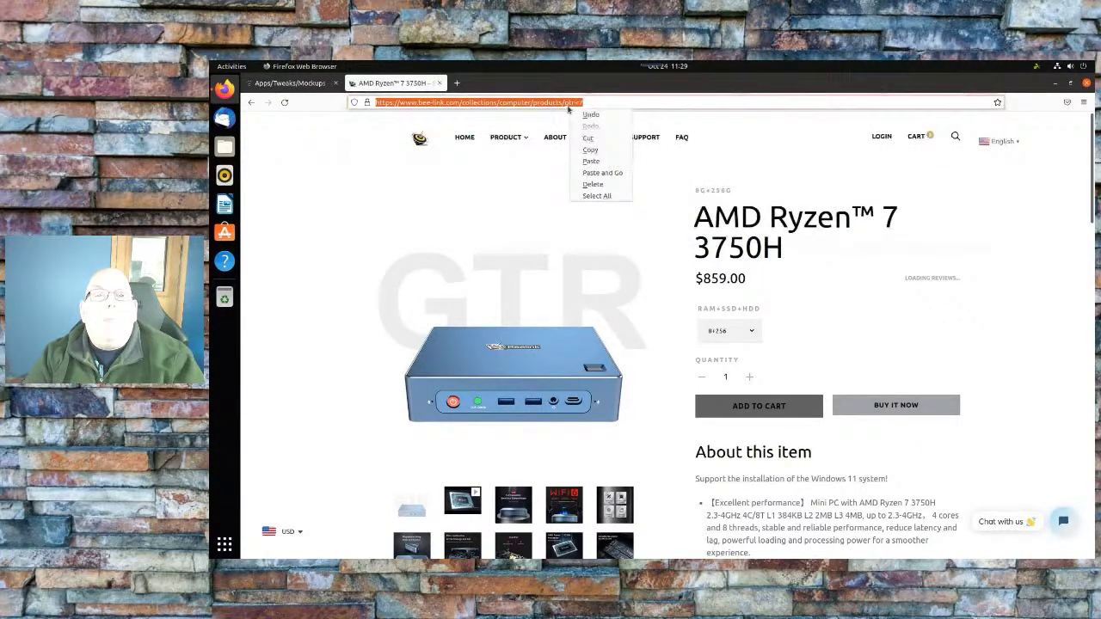
left_click(590, 149)
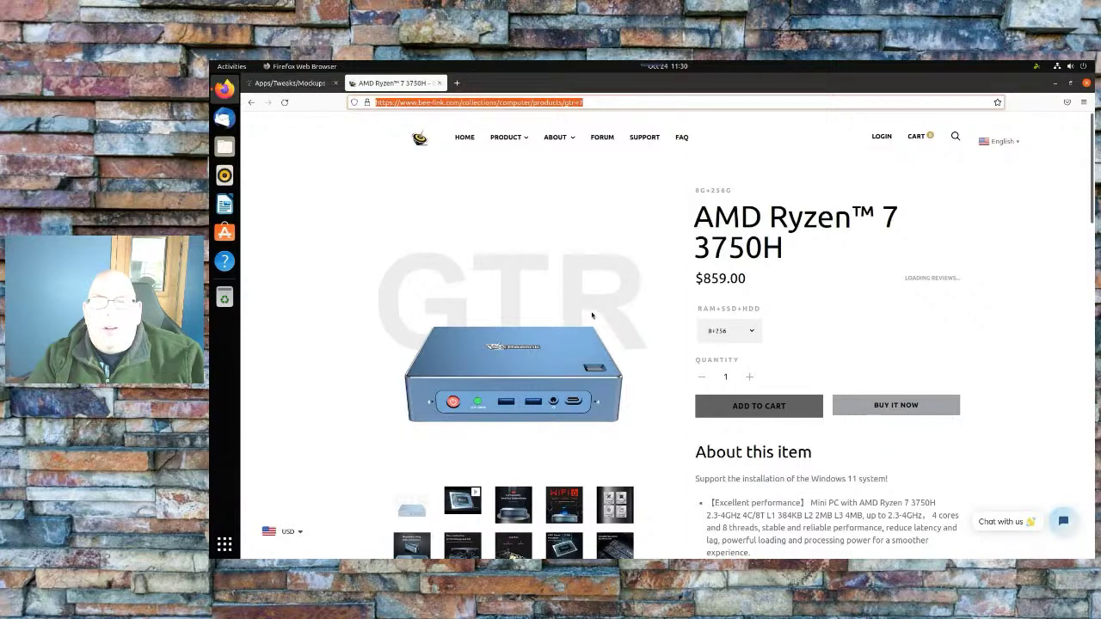
scroll(635, 376, "down", 5)
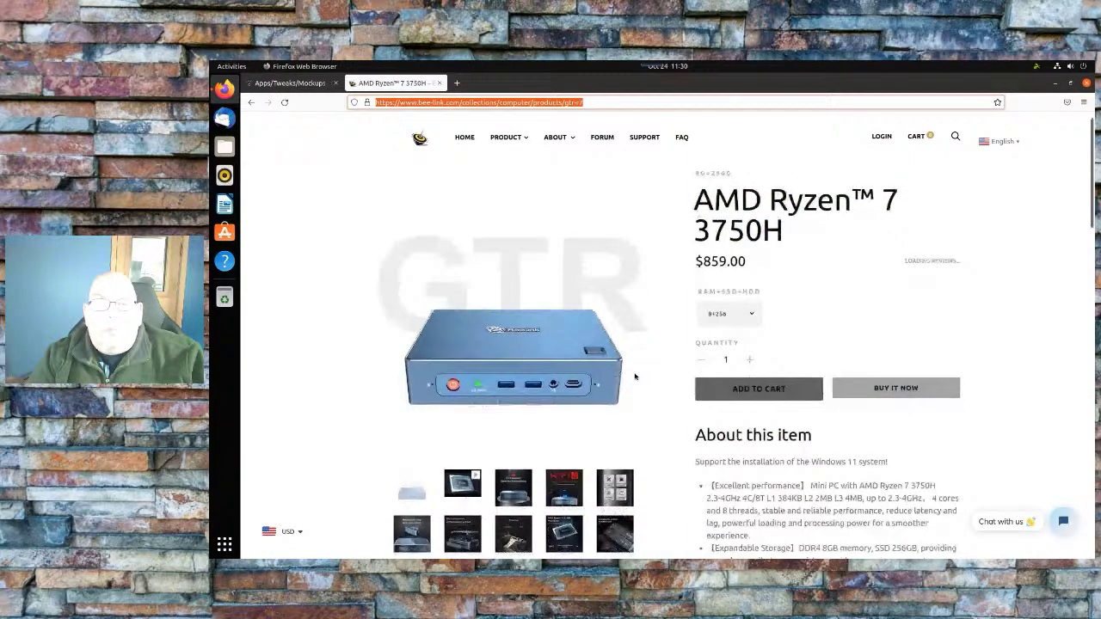
scroll(635, 376, "up", 4)
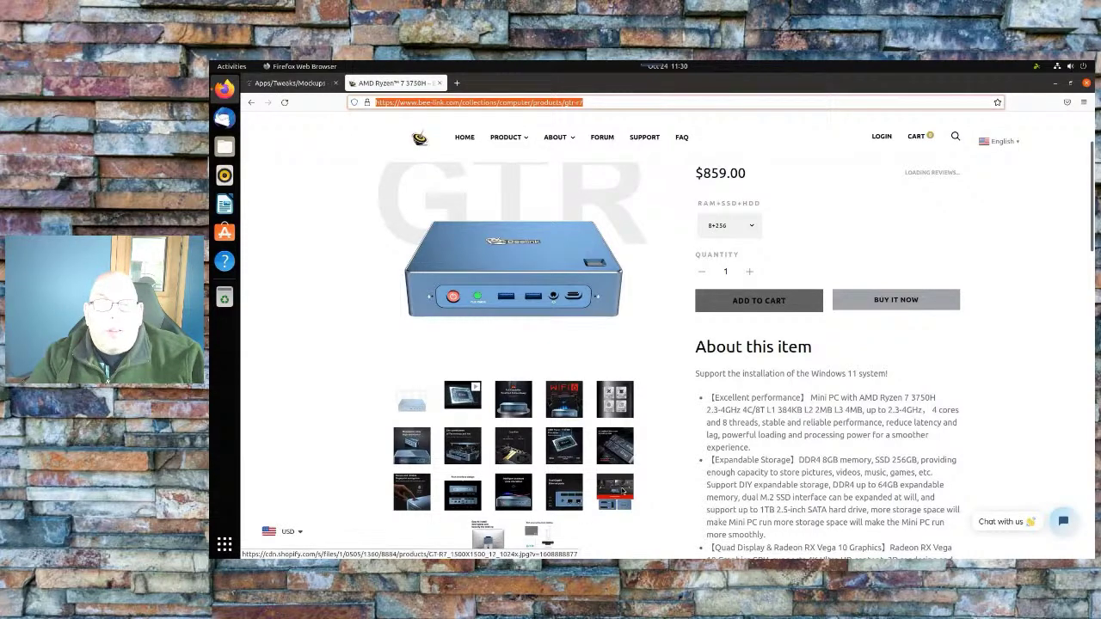
scroll(773, 461, "up", 2)
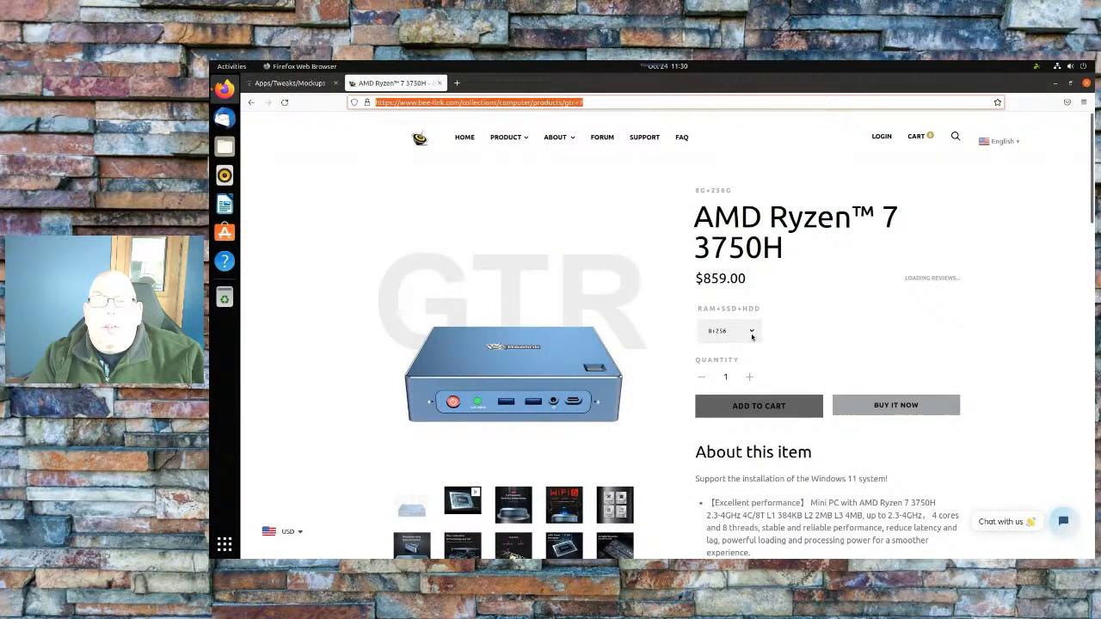
left_click(751, 335)
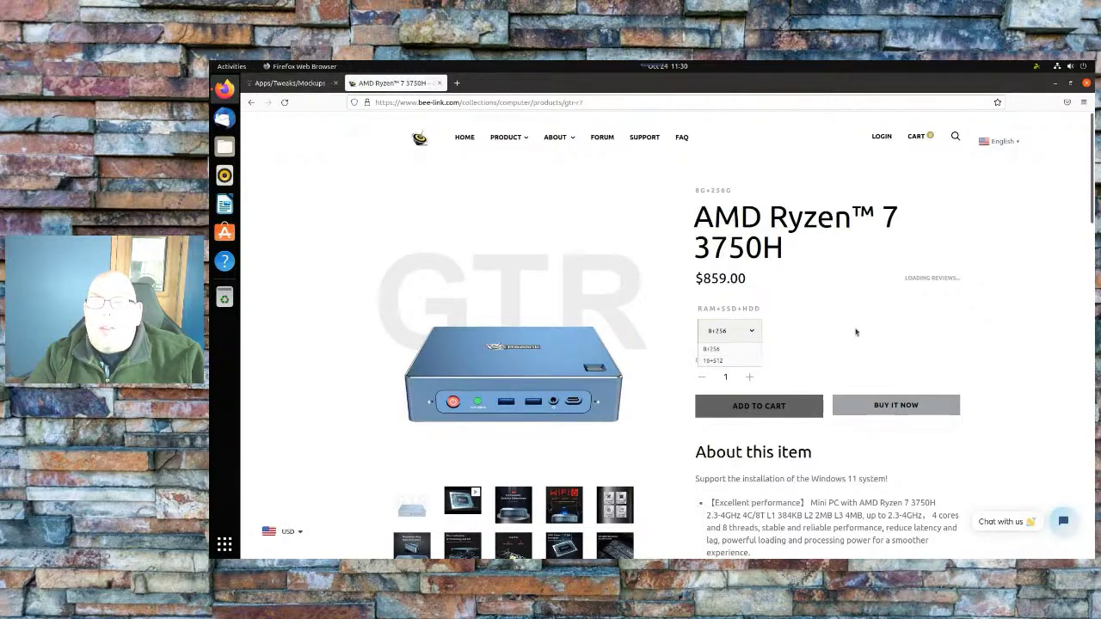
left_click(893, 309)
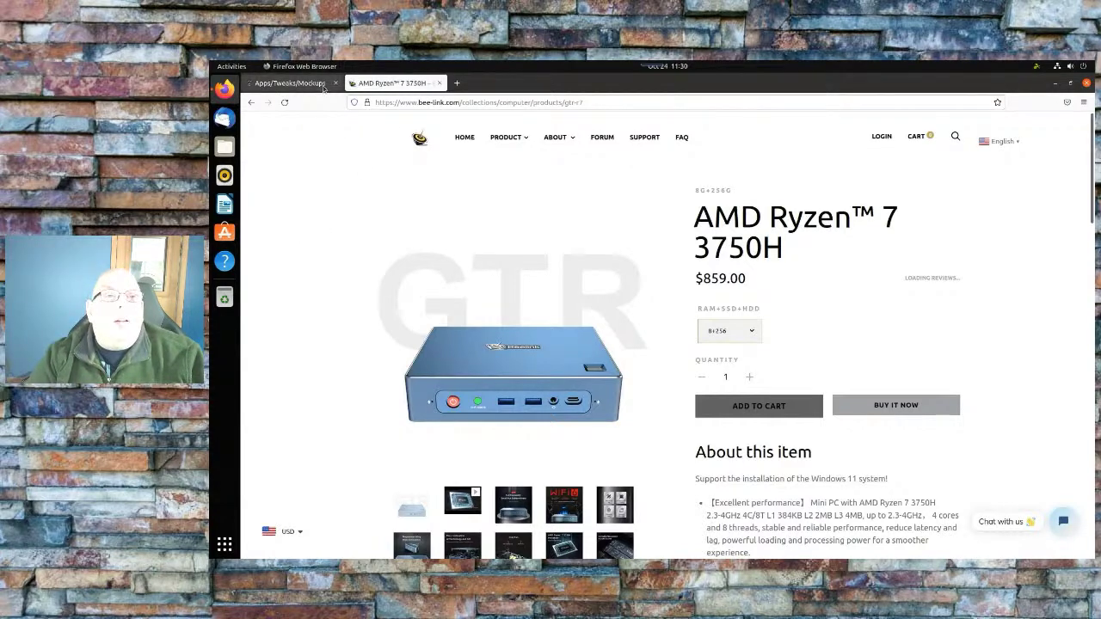
Log out via the system menu's Power Off / Log Out > Log Out and confirm
left_click(1085, 69)
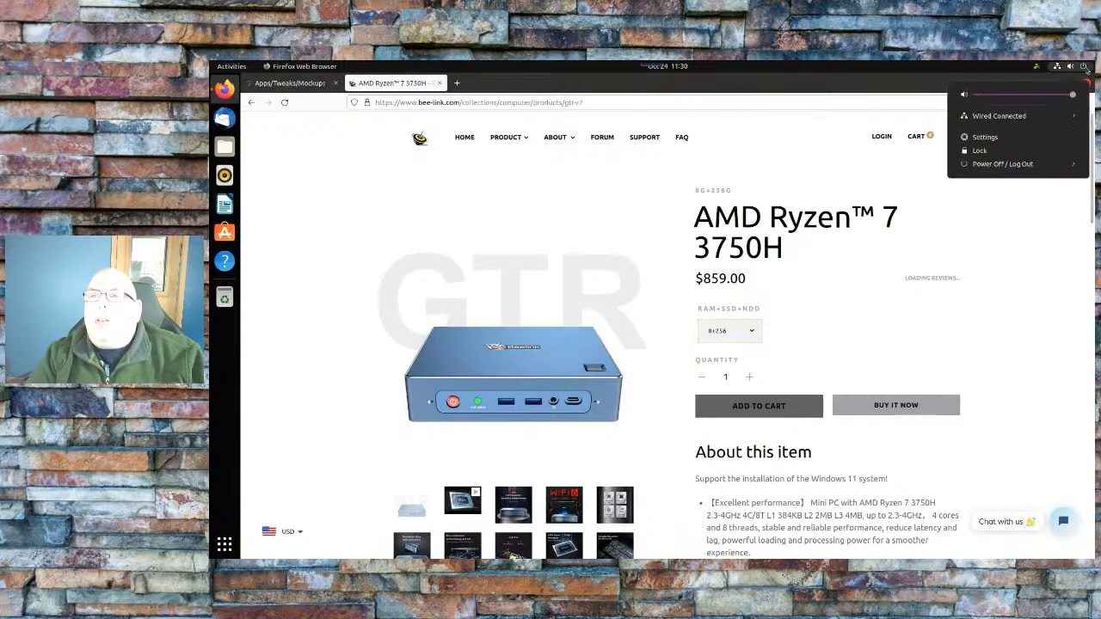
left_click(1042, 165)
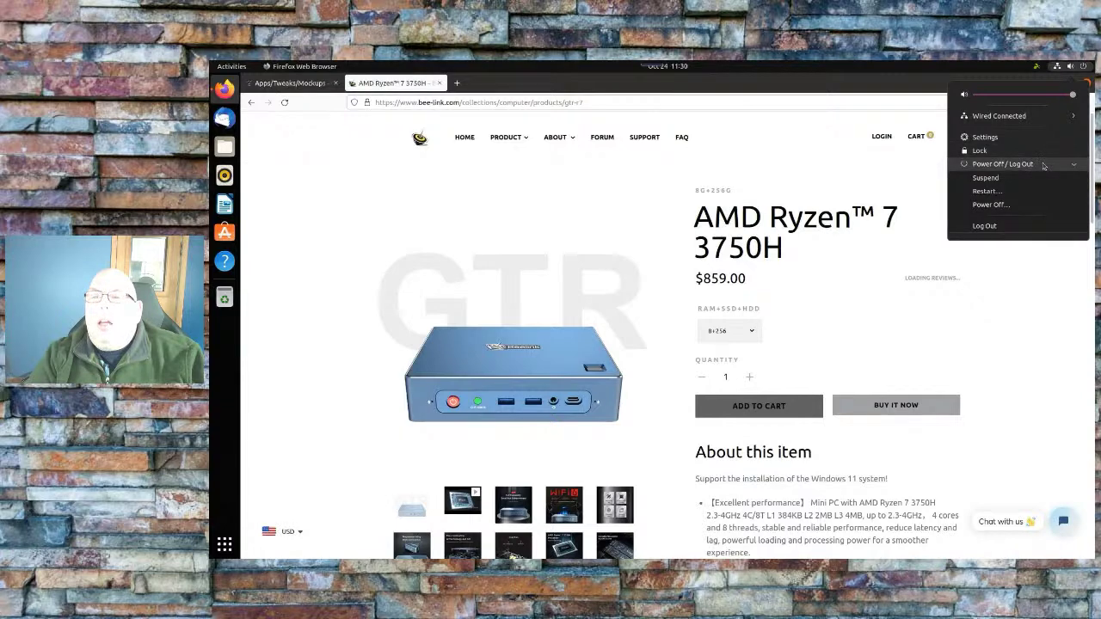
left_click(985, 226)
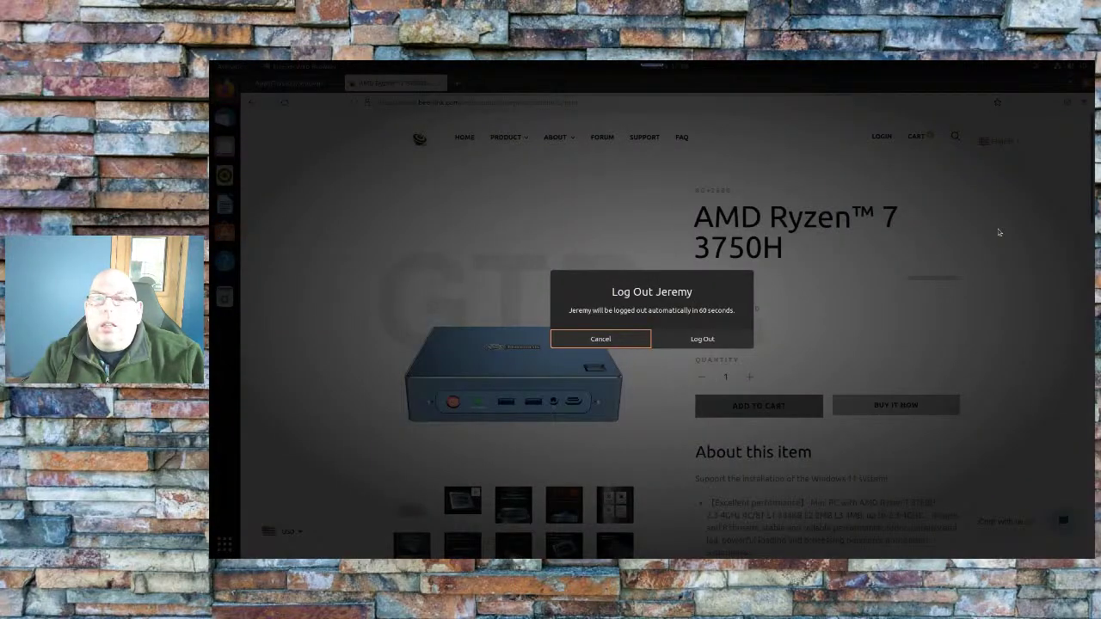
key("Escape")
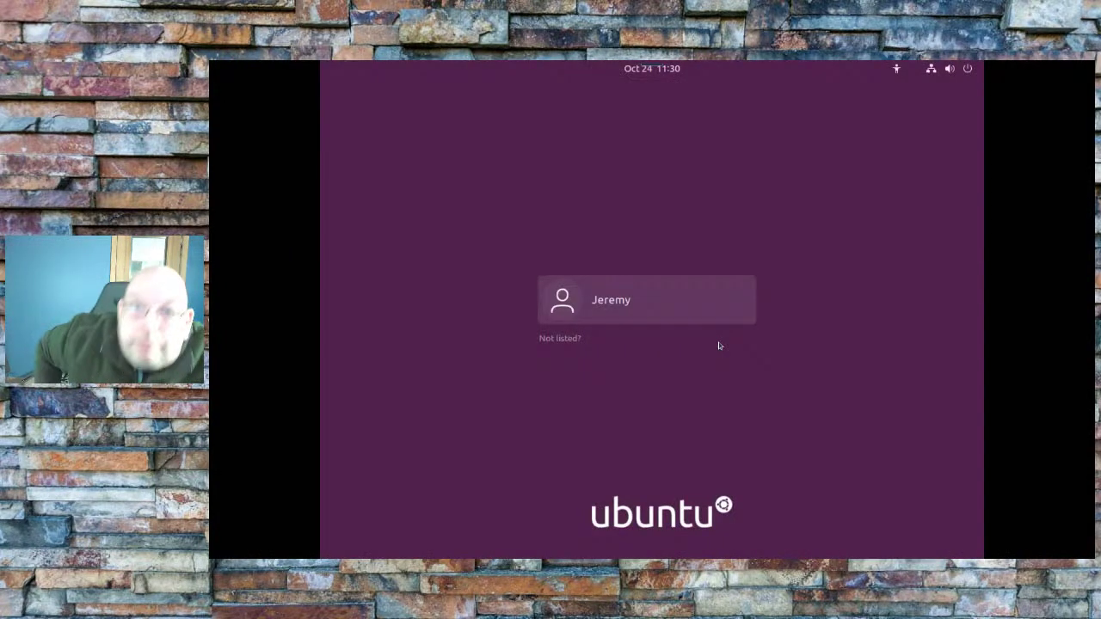
mouse_move(487, 66)
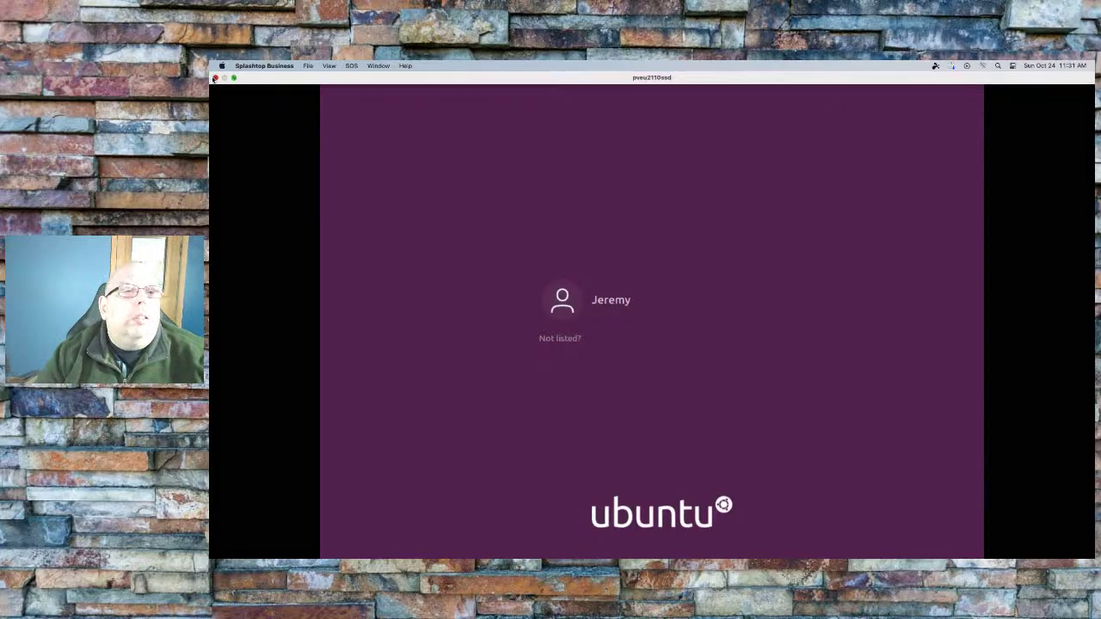
Close the Splashtop session and computer list windows and the Firefox find bar
left_click(215, 79)
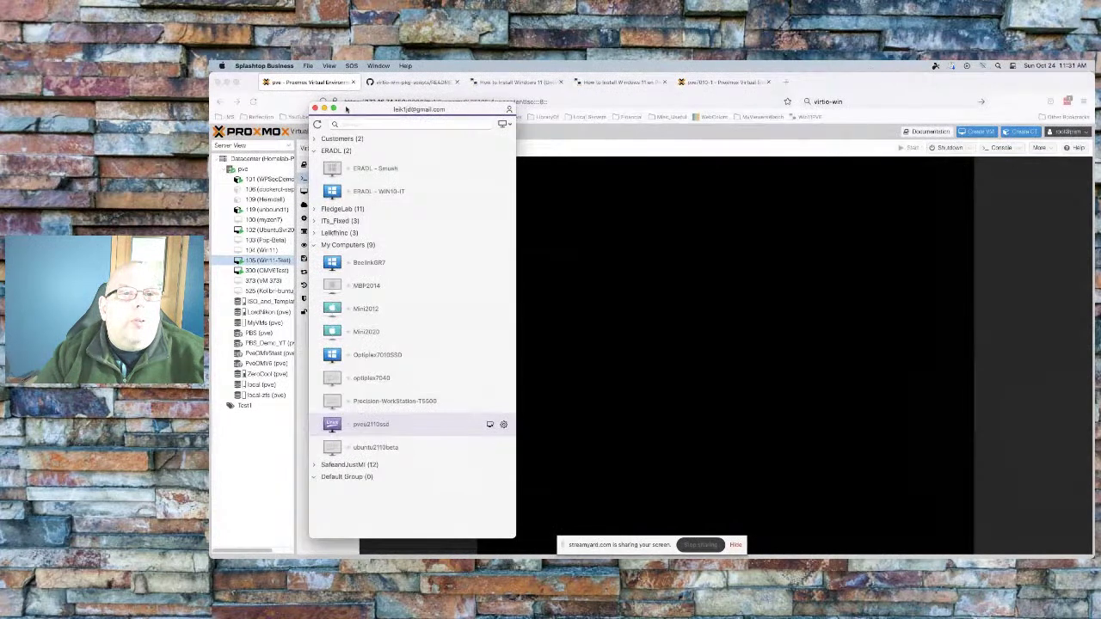
left_click(323, 109)
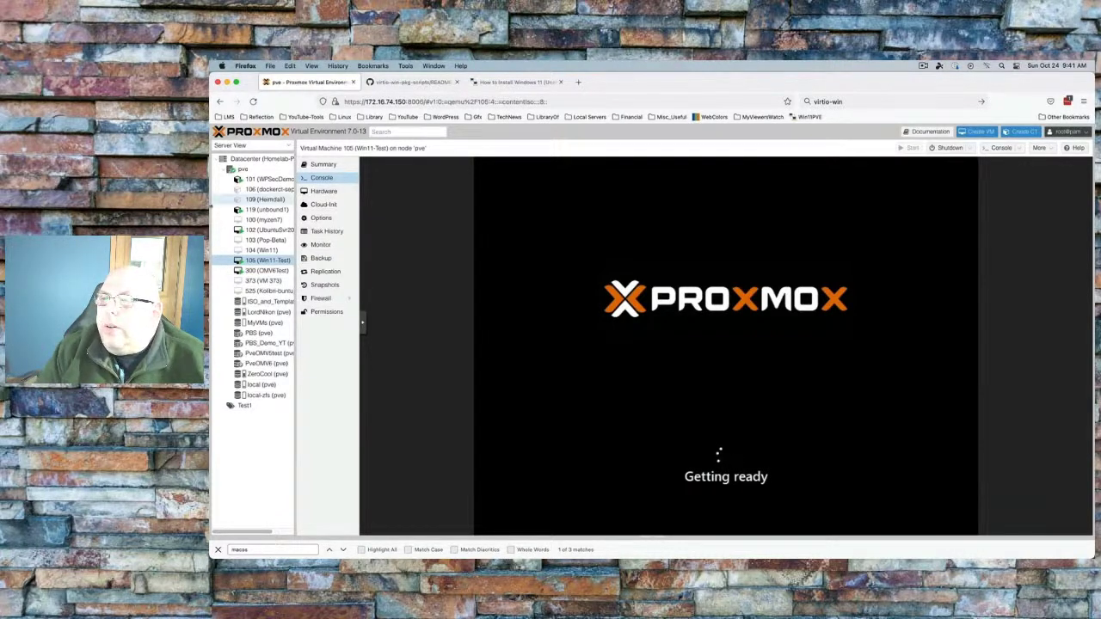
left_click(217, 550)
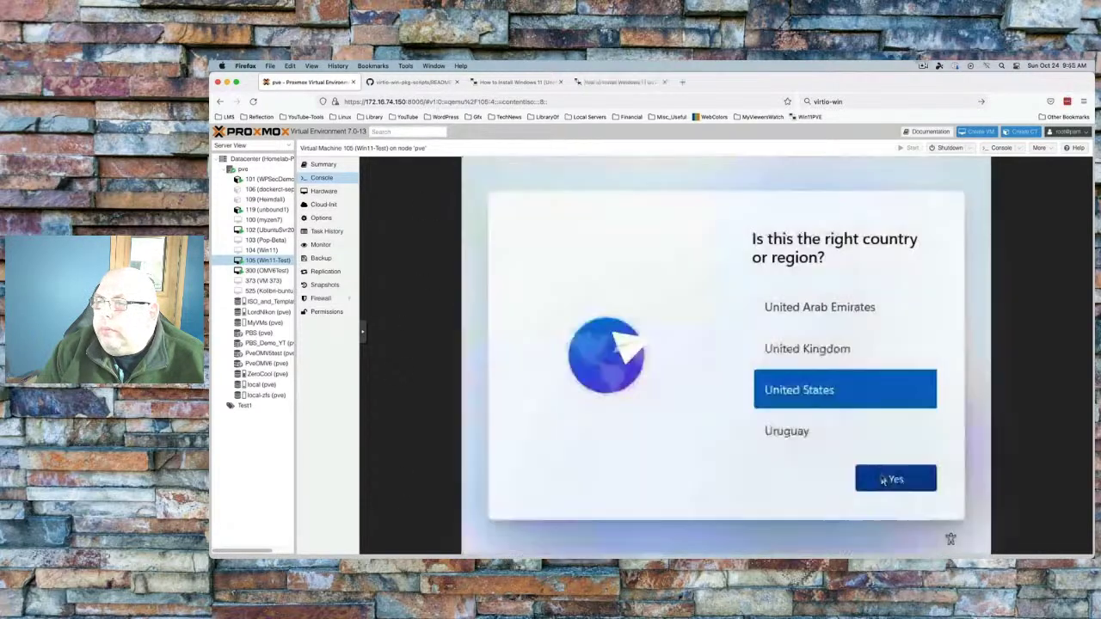
Accept the region and US keyboard, skip a second layout, and continue with limited setup
left_click(882, 479)
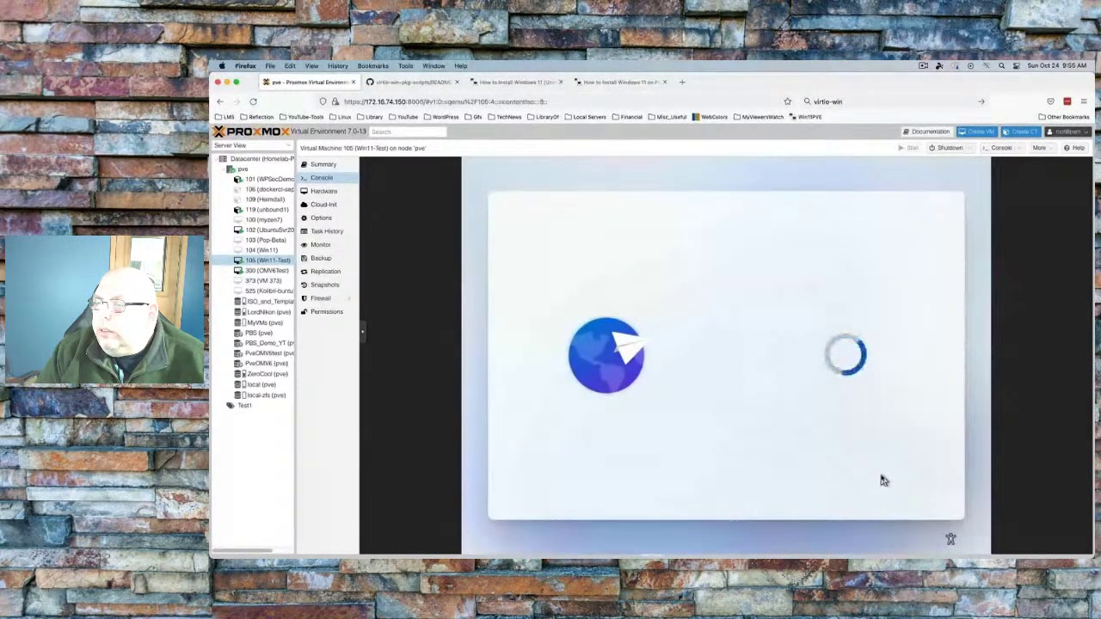
left_click(923, 66)
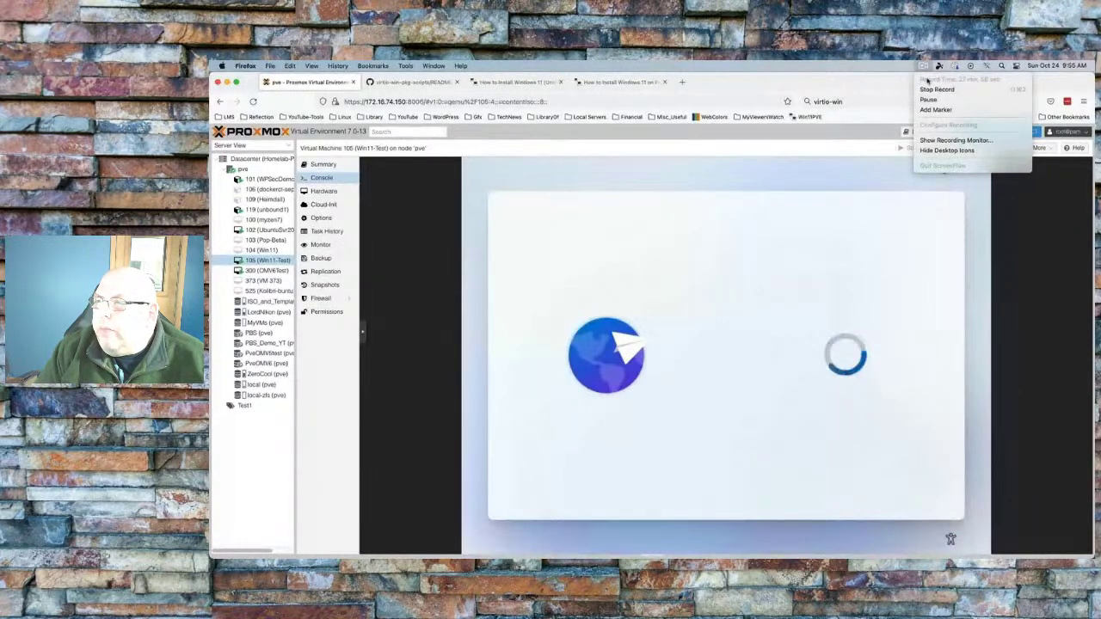
left_click(940, 140)
left_click(912, 479)
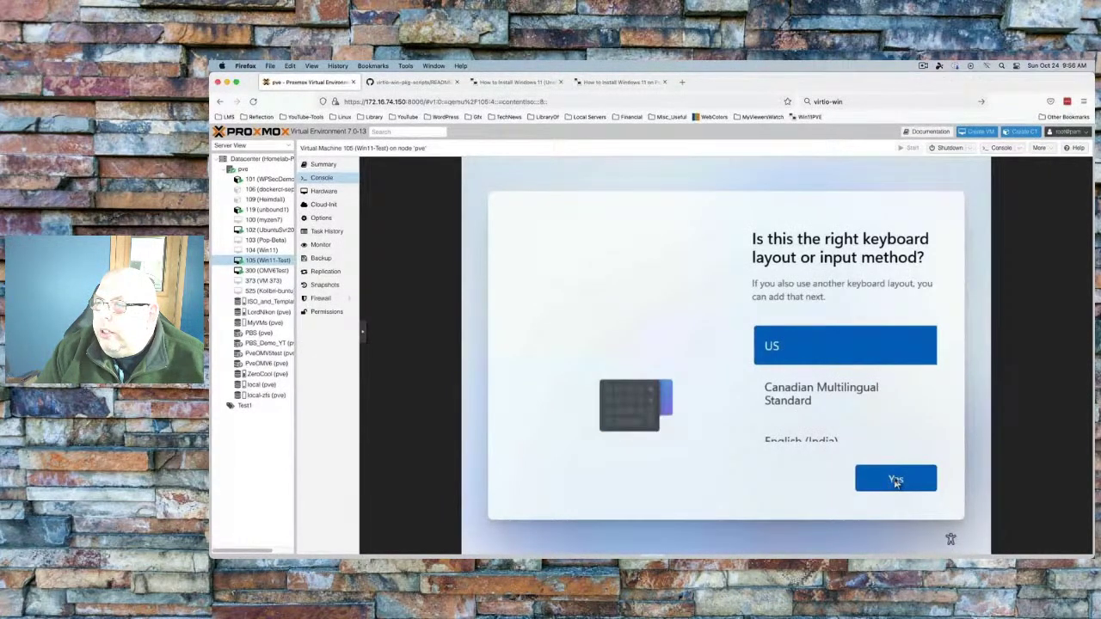
left_click(897, 480)
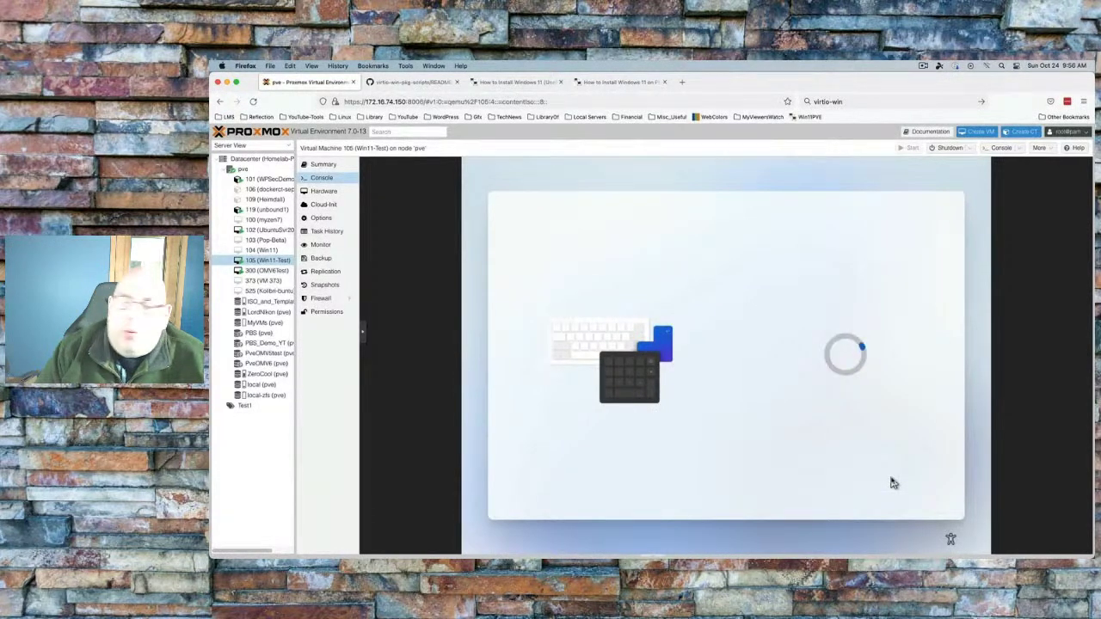
left_click(924, 65)
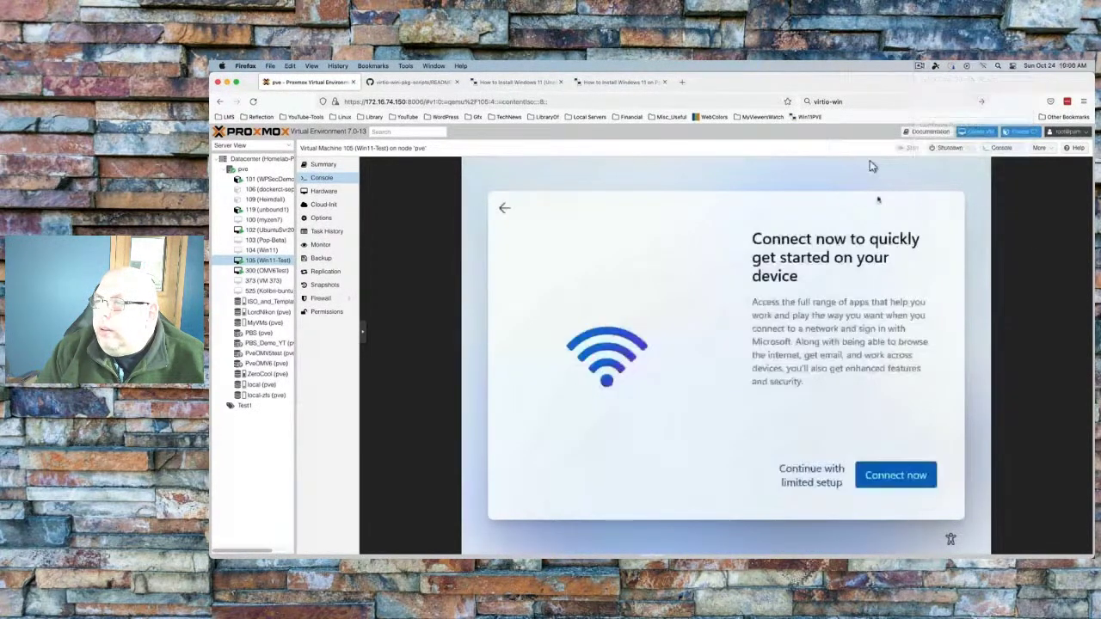
left_click(829, 483)
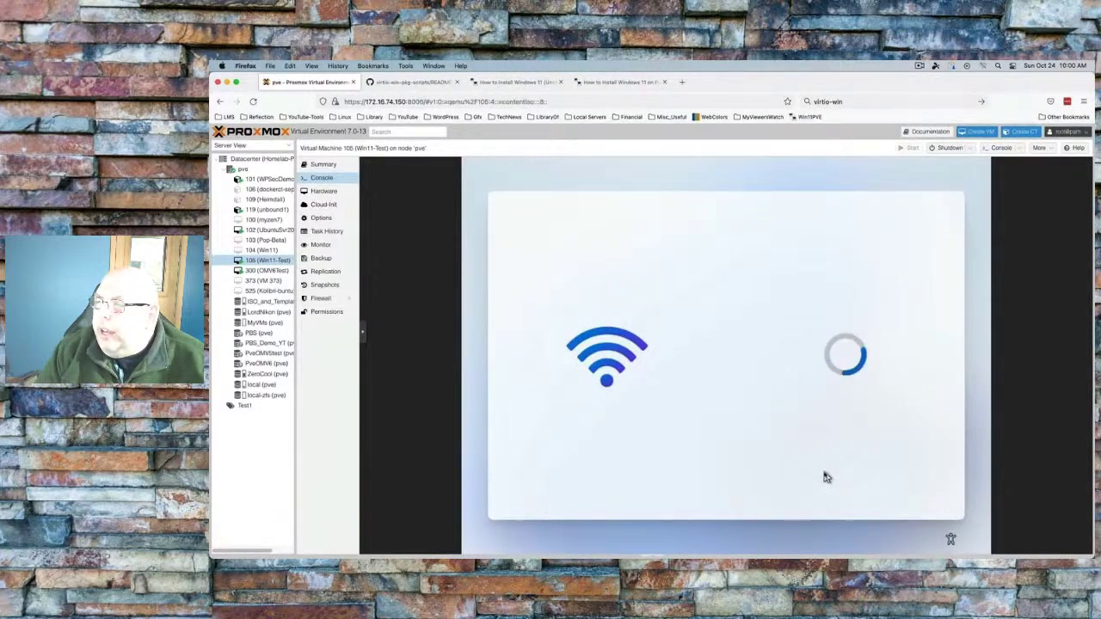
Accept the account name, then enter and confirm the account password
key("Return")
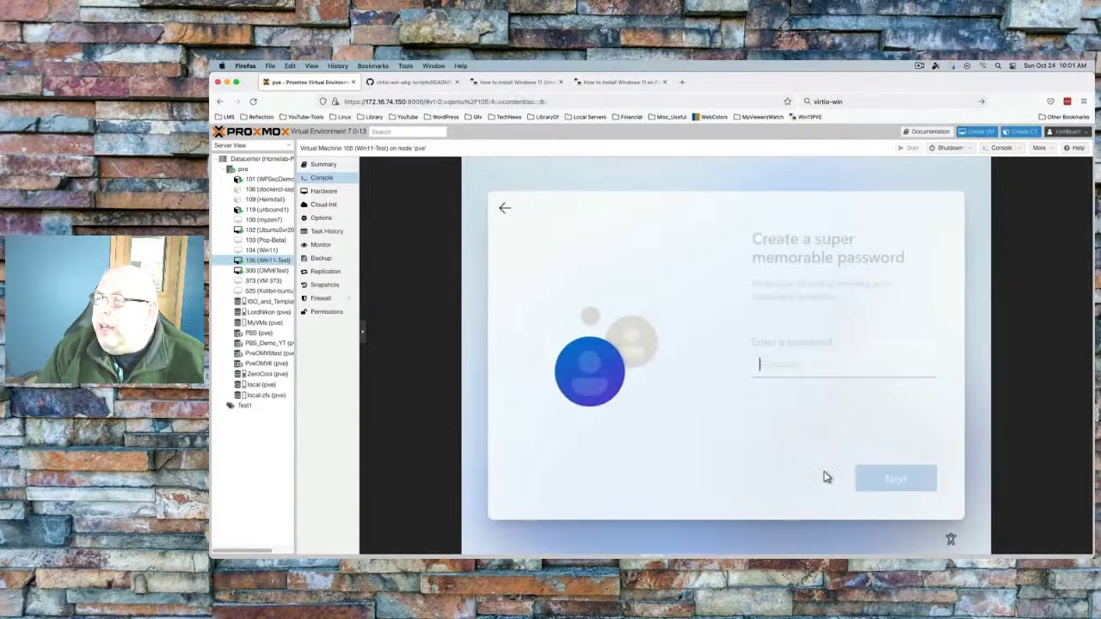
type("••••••••••")
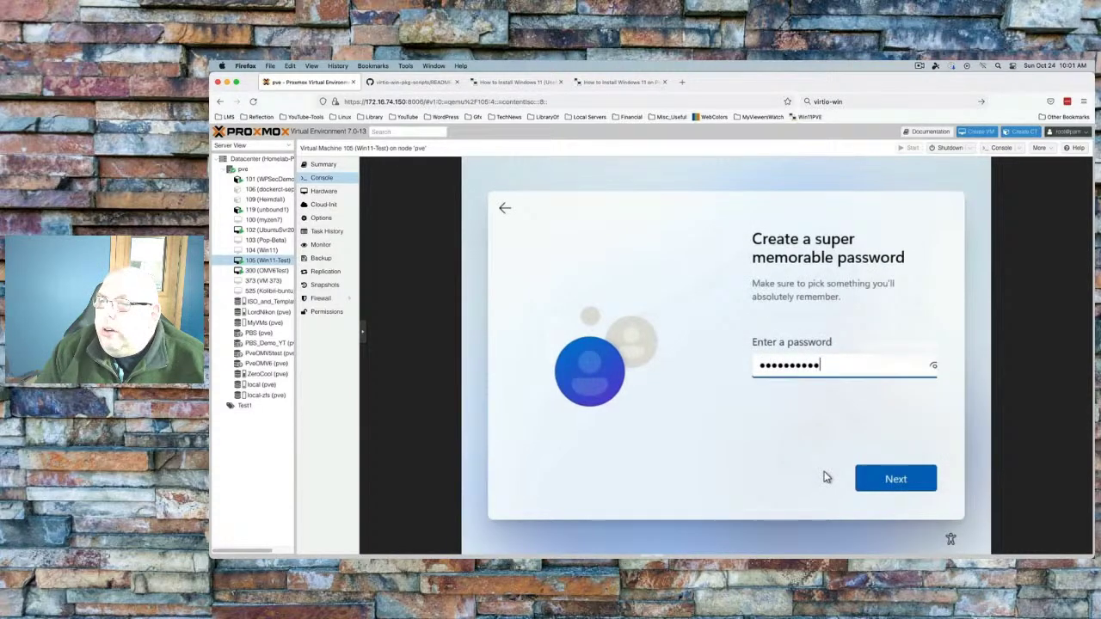
key("Return")
type("••••••")
key("Return")
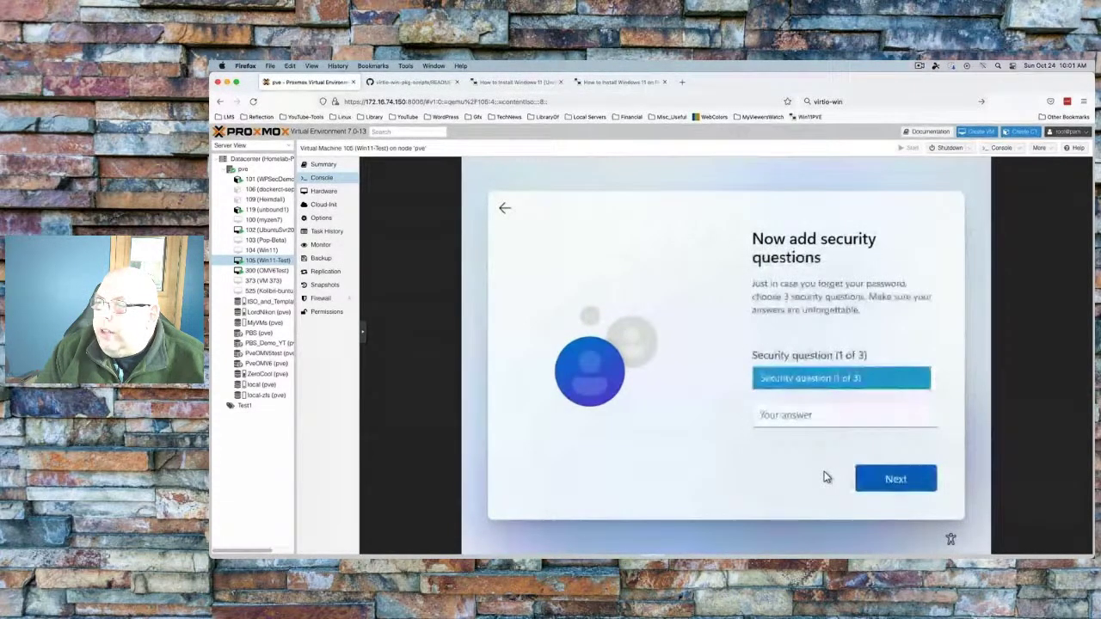
left_click(816, 380)
left_click(815, 393)
type("d")
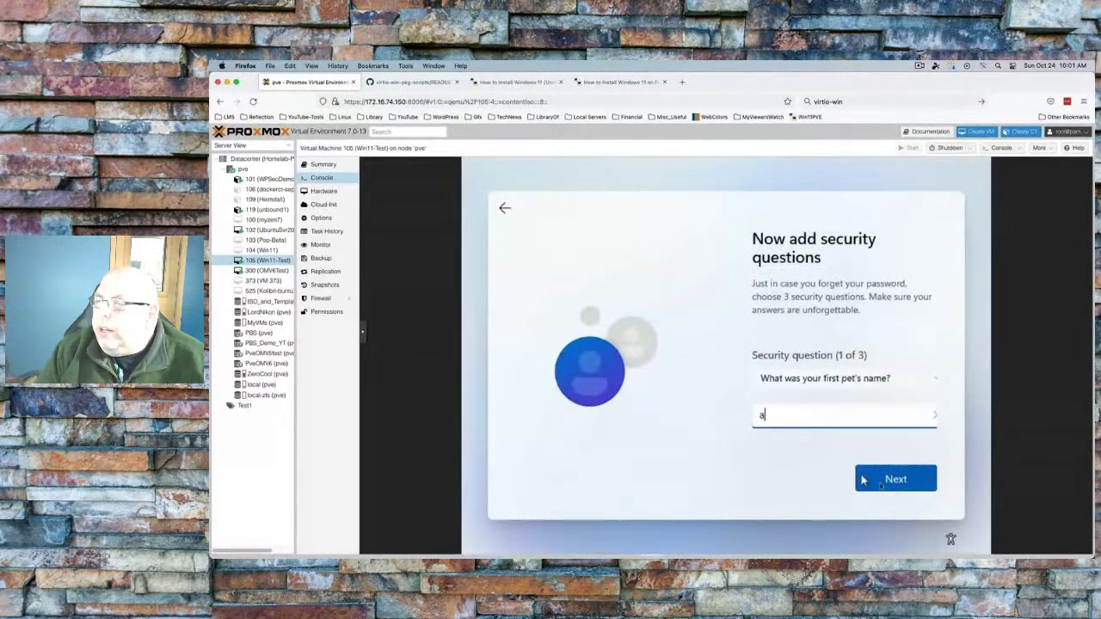
key("Return")
left_click(853, 393)
left_click(850, 393)
type("d")
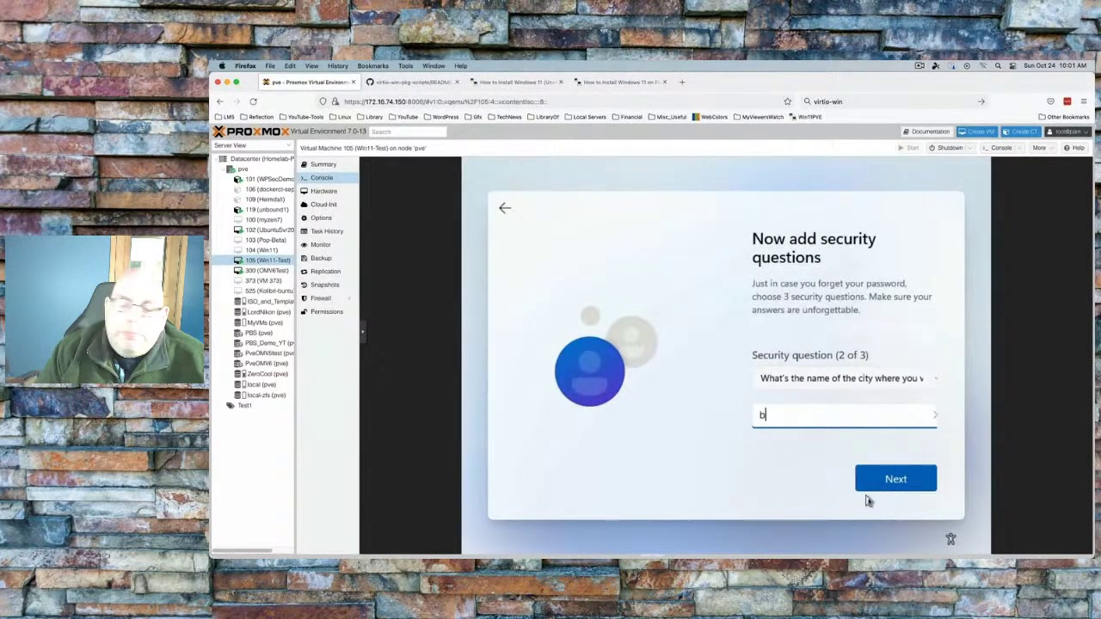
key("Return")
left_click(850, 393)
left_click(850, 393)
type("d")
key("Return")
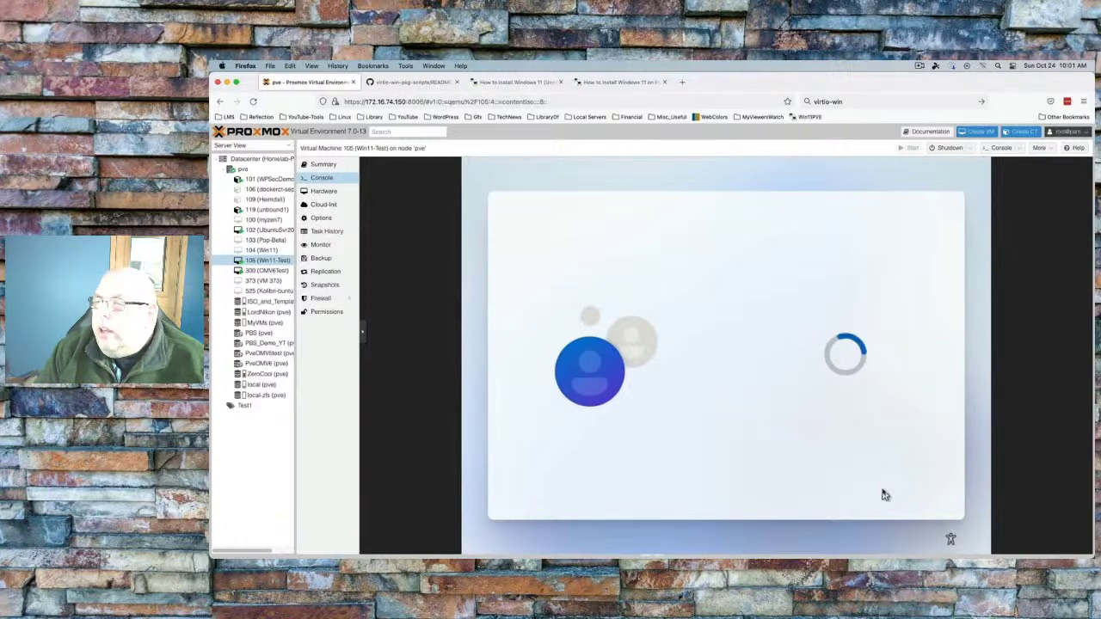
Turn off location services and tailored experiences in the privacy settings
left_click(884, 496)
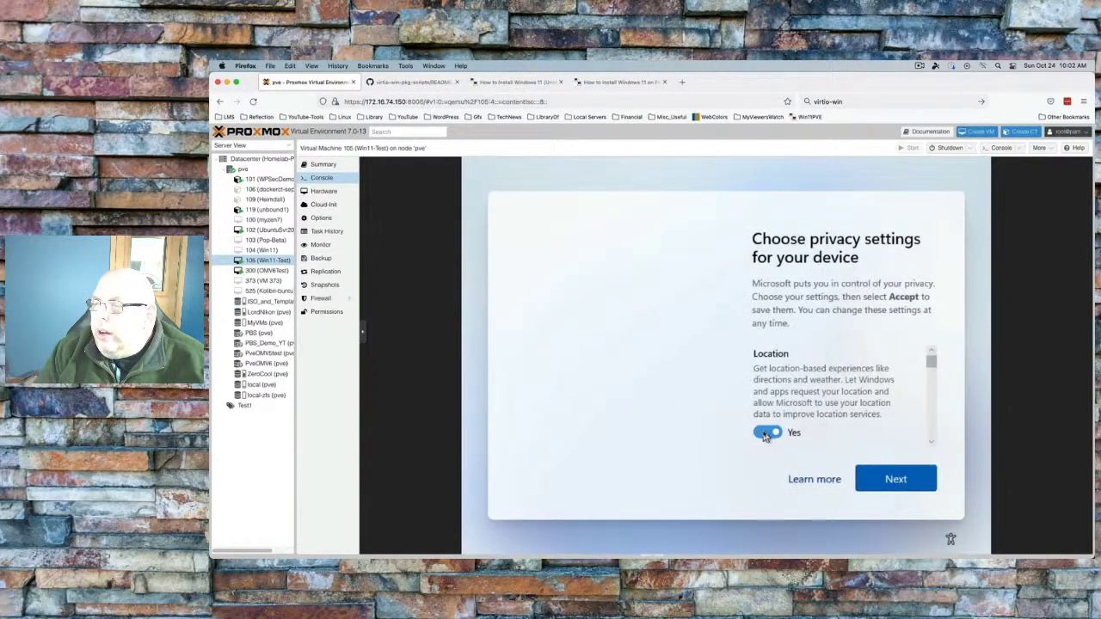
left_click(931, 442)
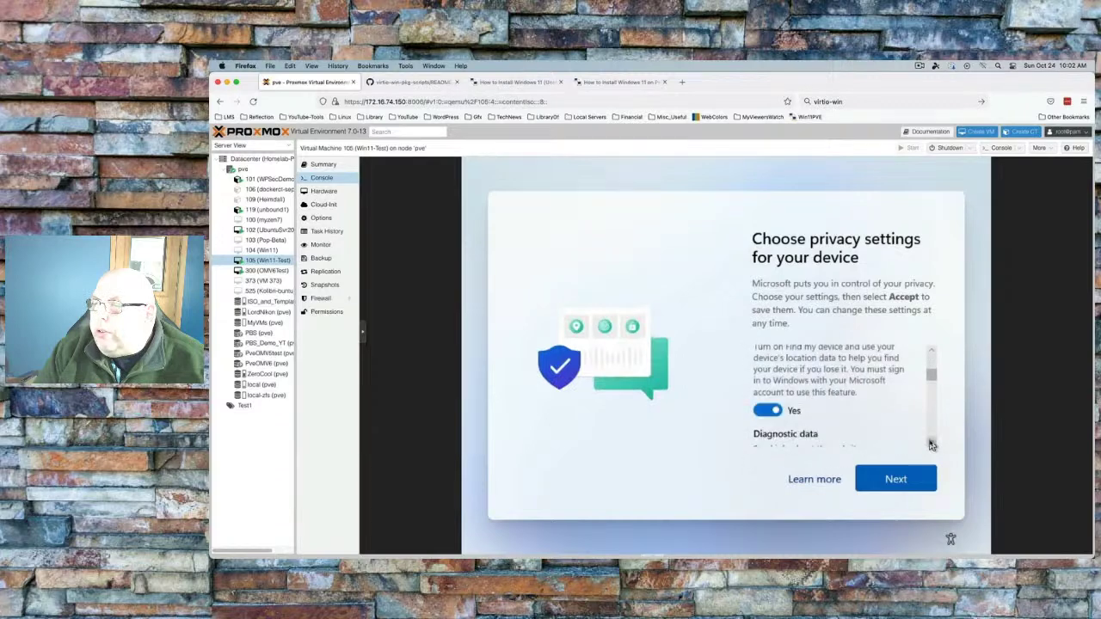
left_click(931, 442)
left_click(931, 442)
left_click(931, 442)
left_click(931, 442)
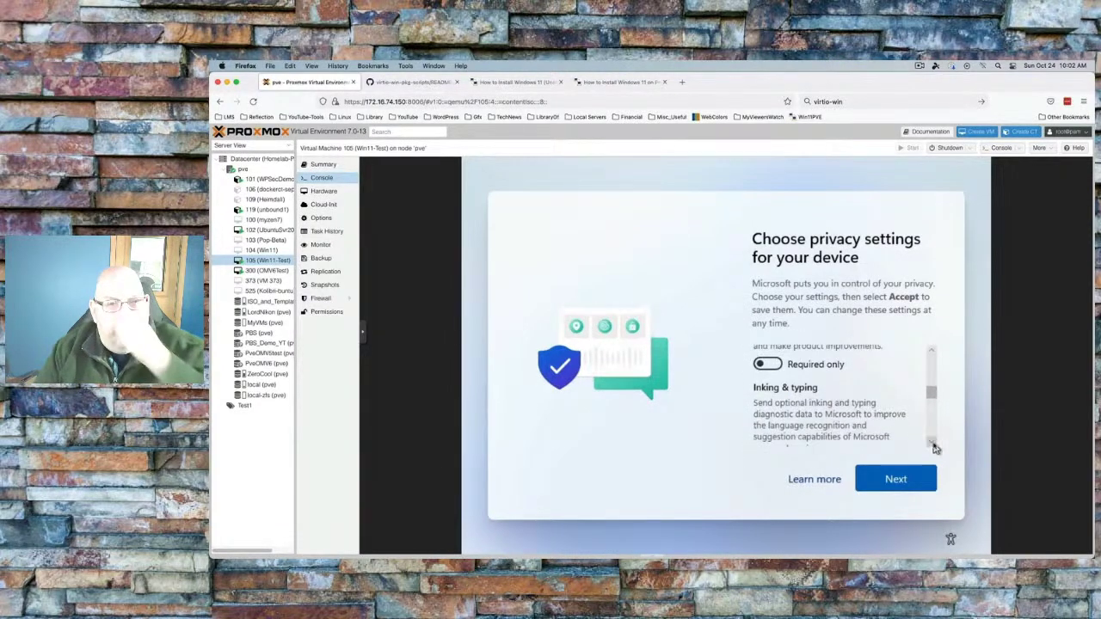
left_click(931, 443)
left_click(931, 442)
left_click(931, 442)
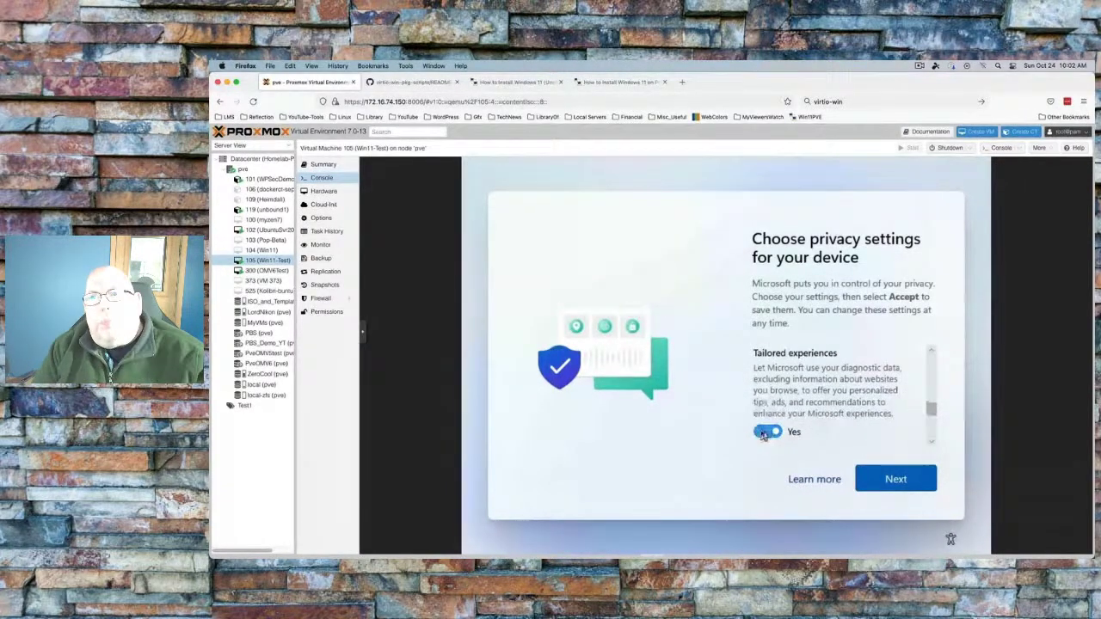
left_click(931, 442)
left_click(930, 445)
left_click(931, 444)
Turn off the advertising ID and accept the privacy settings
left_click(766, 363)
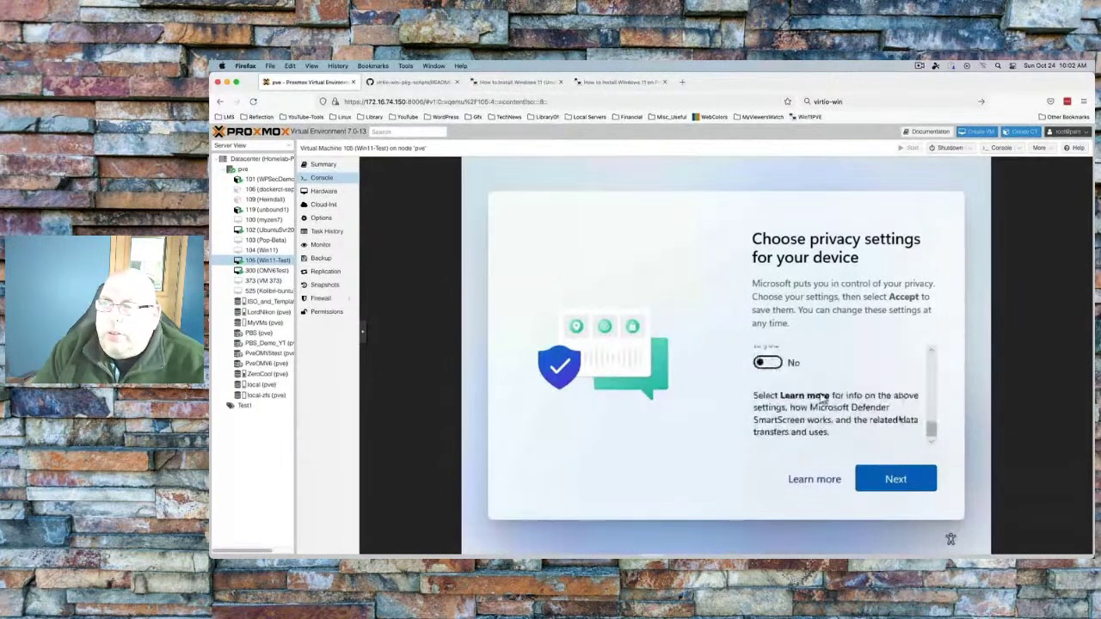
left_click(878, 481)
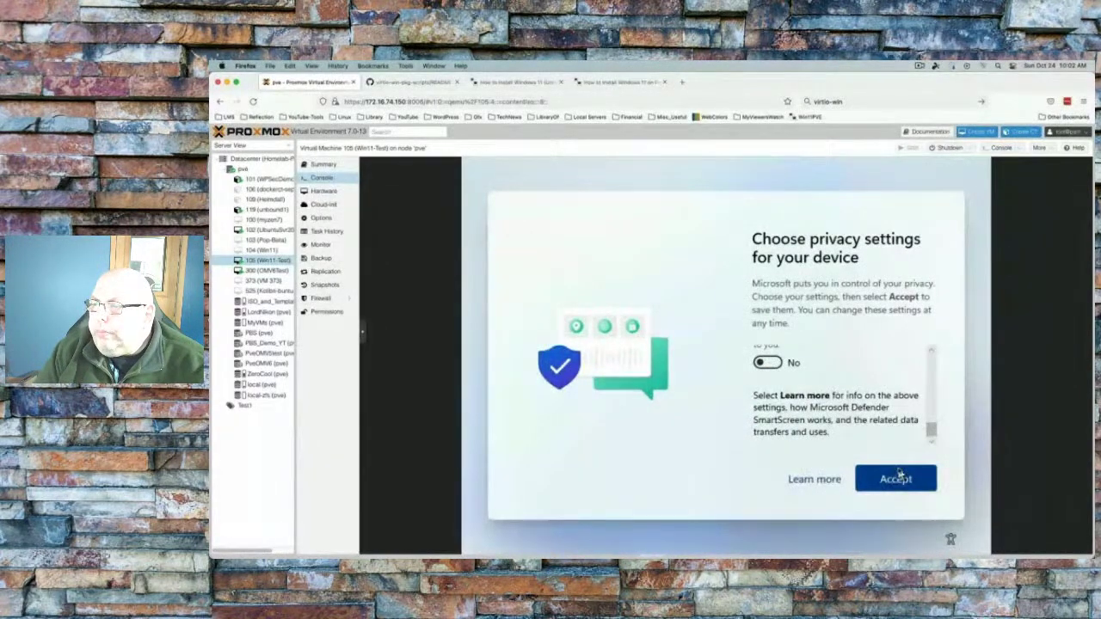
left_click(900, 478)
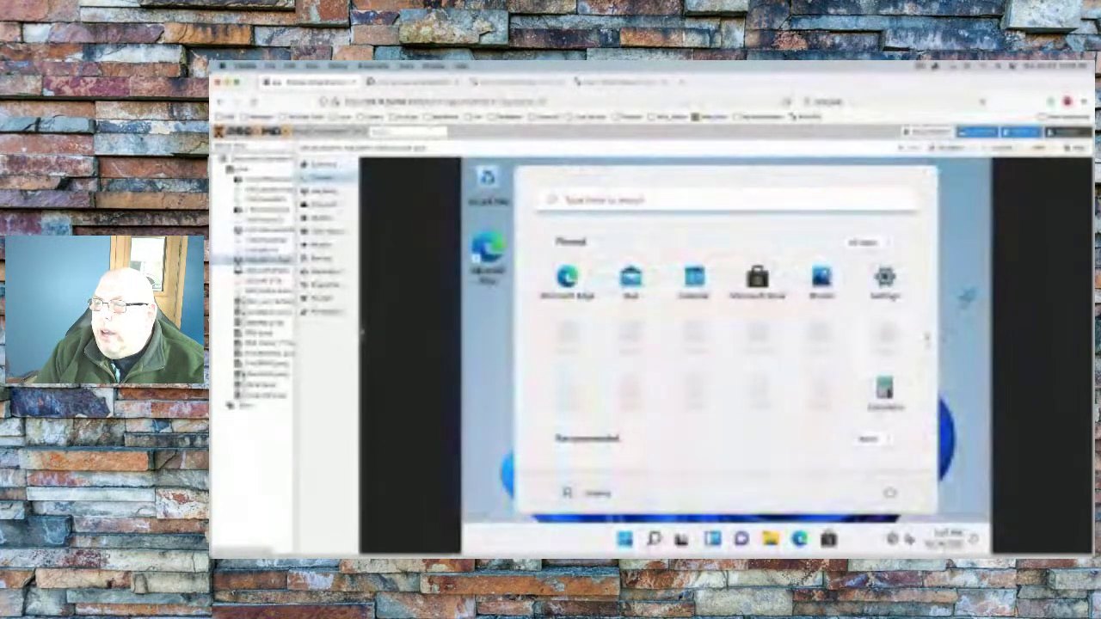
Open the VM's CD Drive (D:) in File Explorer and launch the virtio-win installer
left_click(968, 297)
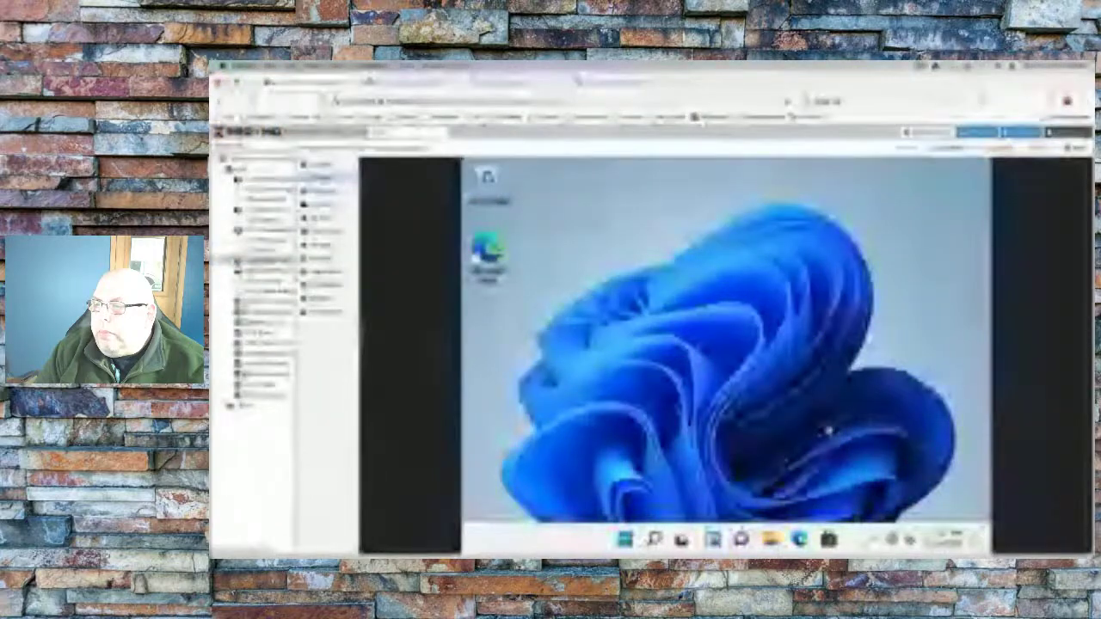
key("super+e")
left_click(526, 441)
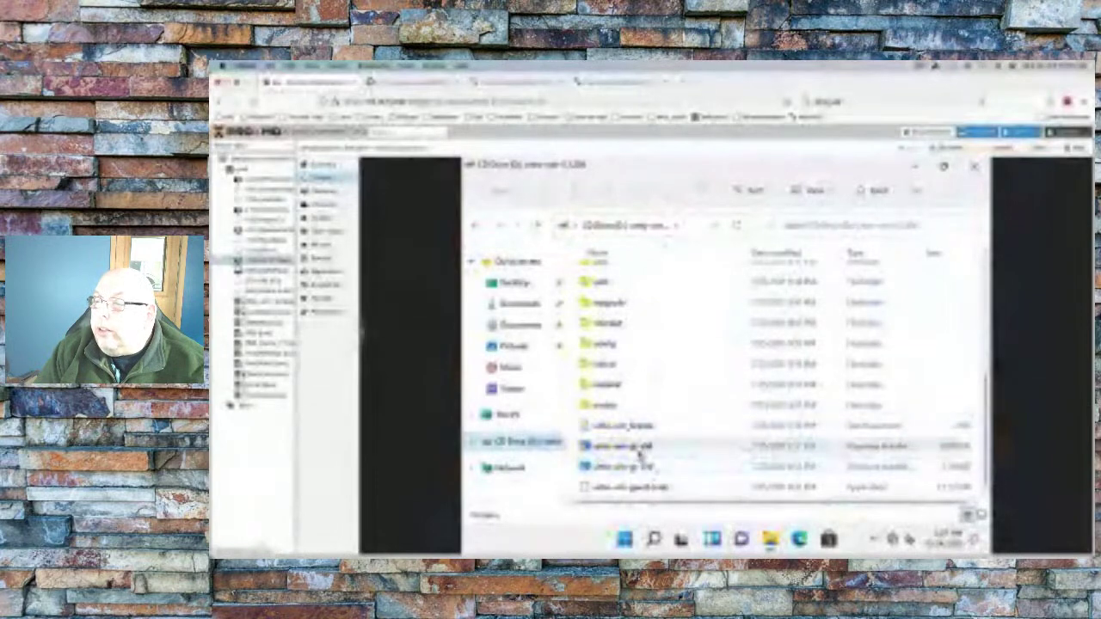
left_click(636, 447)
double_click(636, 447)
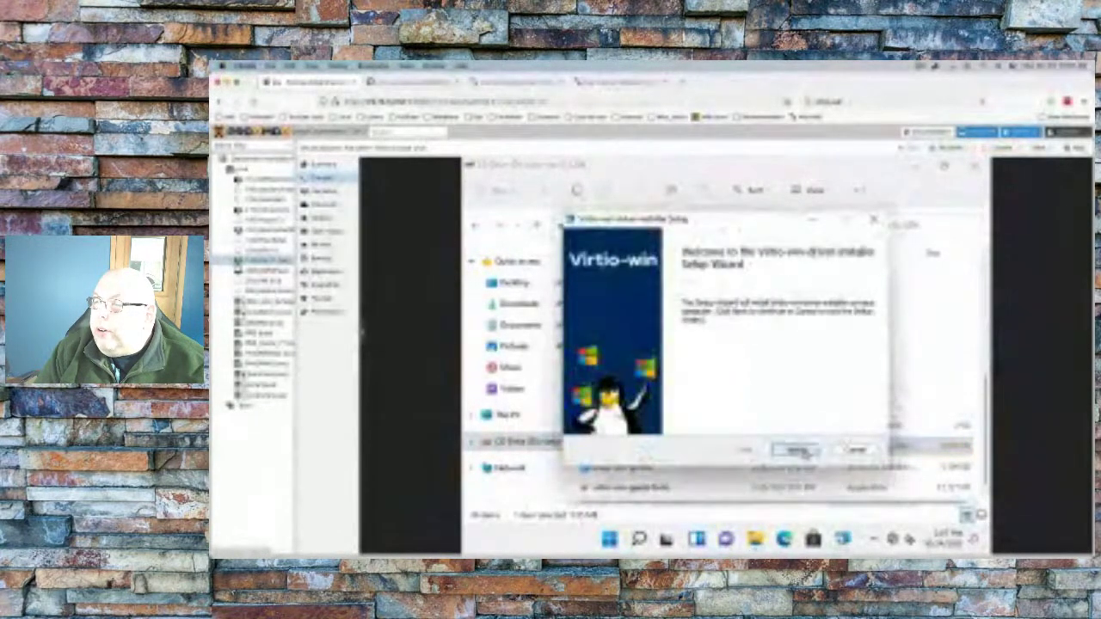
Run the virtio-win wizard with the license accepted and default components, approving driver installation
left_click(795, 449)
left_click(795, 449)
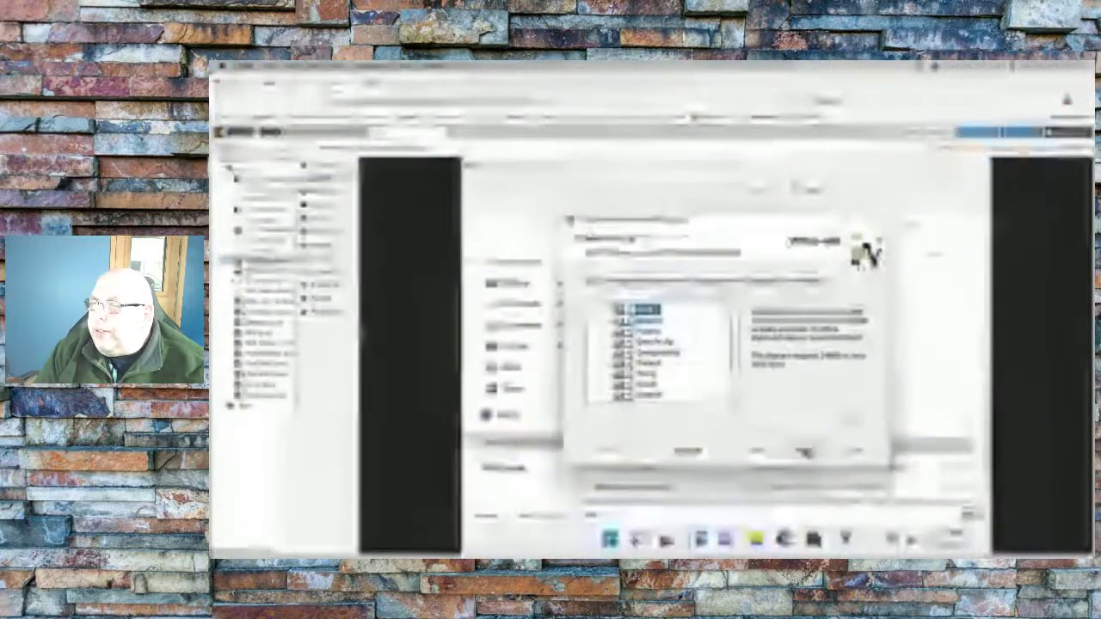
left_click(800, 450)
left_click(800, 450)
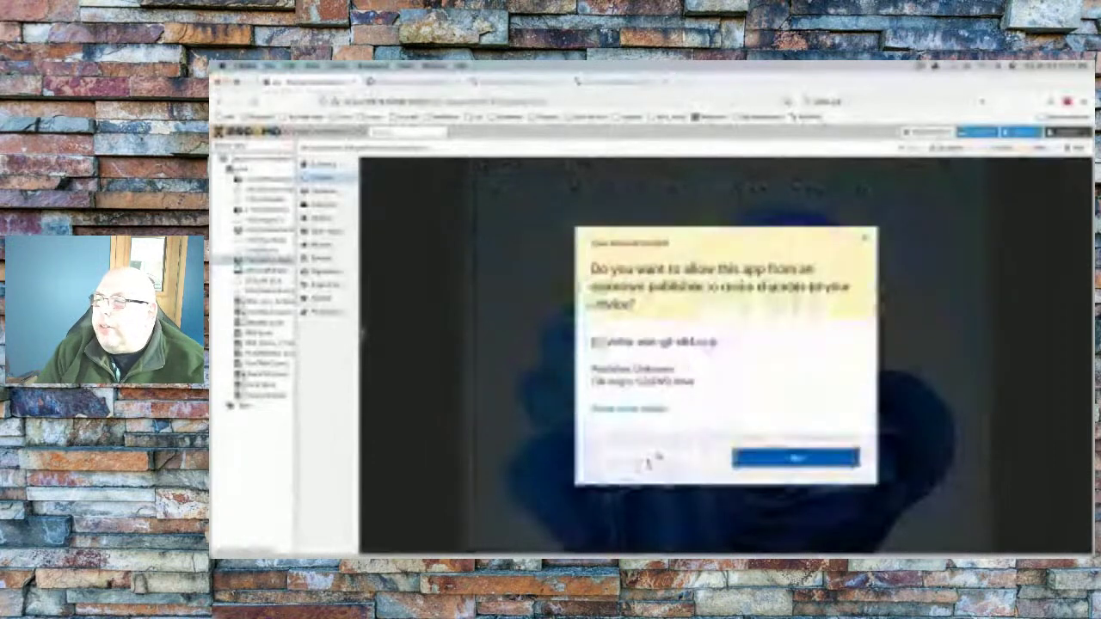
key("Return")
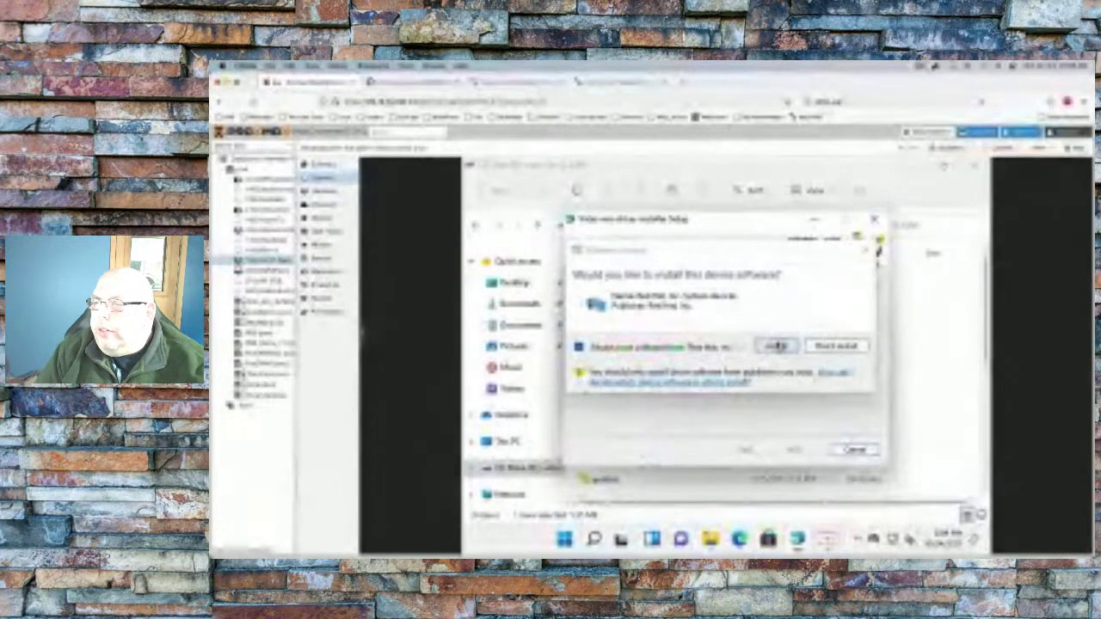
left_click(778, 345)
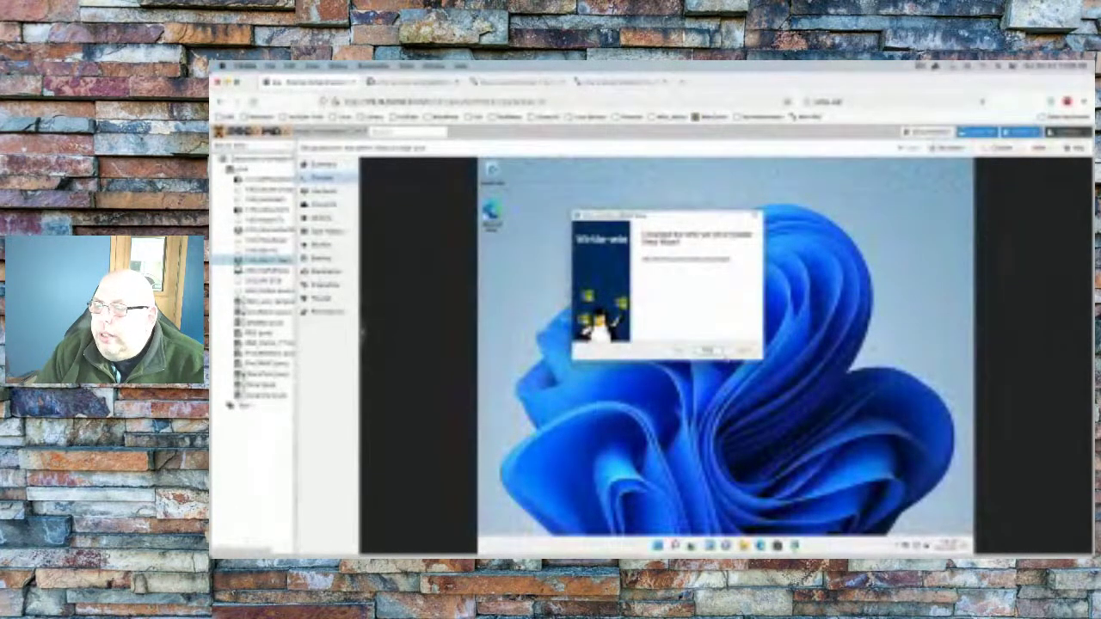
Finish the virtio-win driver installer and refresh the desktop
left_click(707, 351)
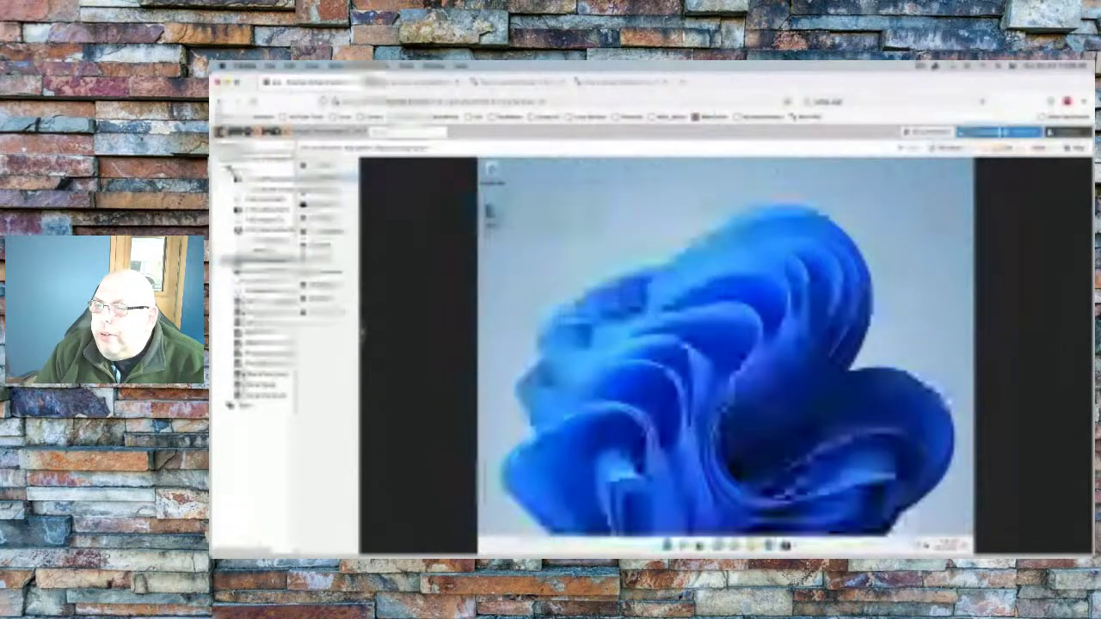
right_click(637, 320)
left_click(654, 361)
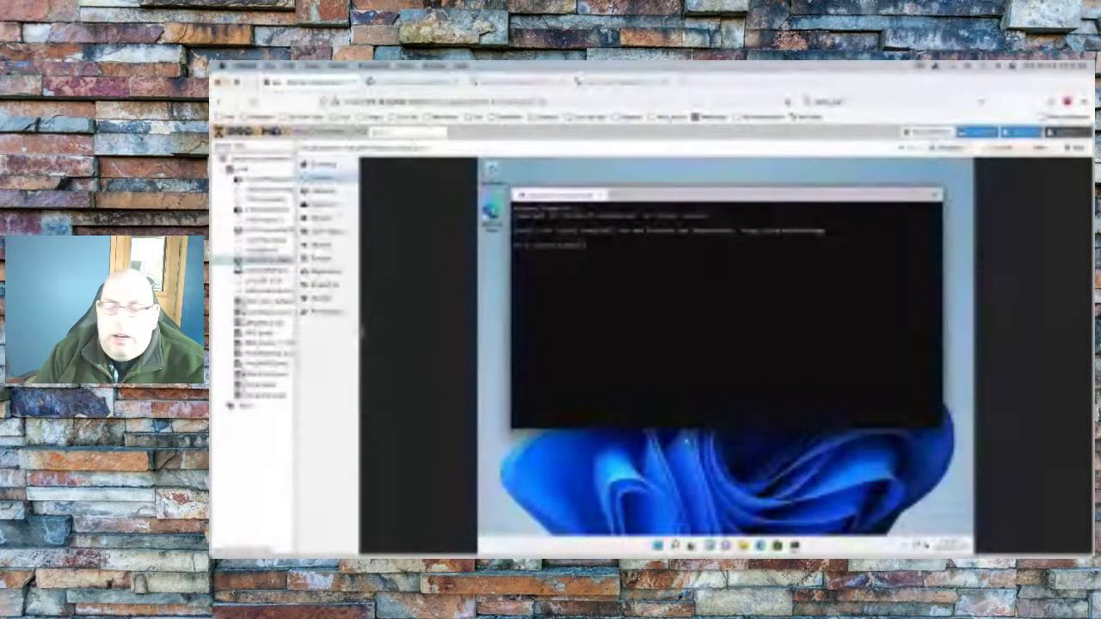
Run ipconfig to check the VM's network, then open Windows System settings
key("Return")
type("ipconfig")
key("Return")
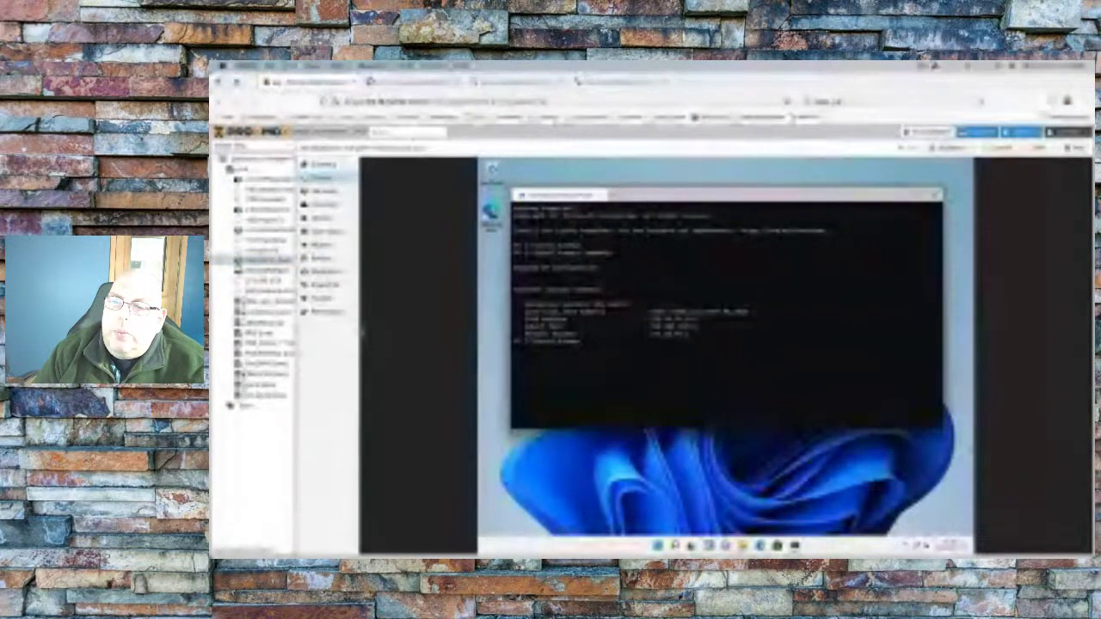
right_click(658, 545)
left_click(647, 423)
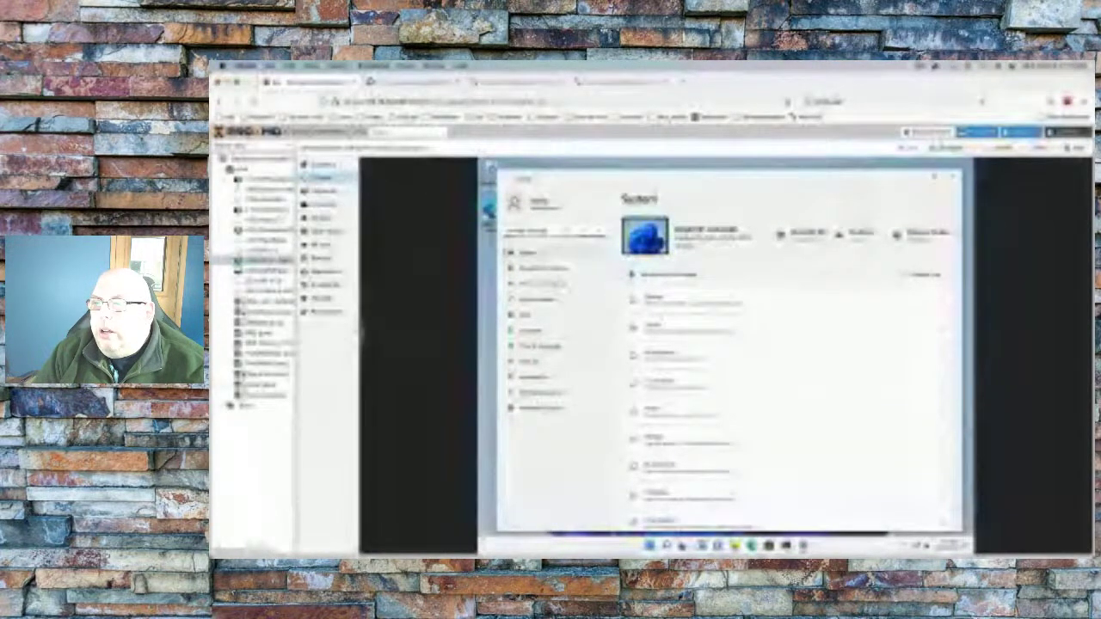
Search Settings for Remote Desktop, switch the Remote Desktop toggle on and confirm it
key("Return")
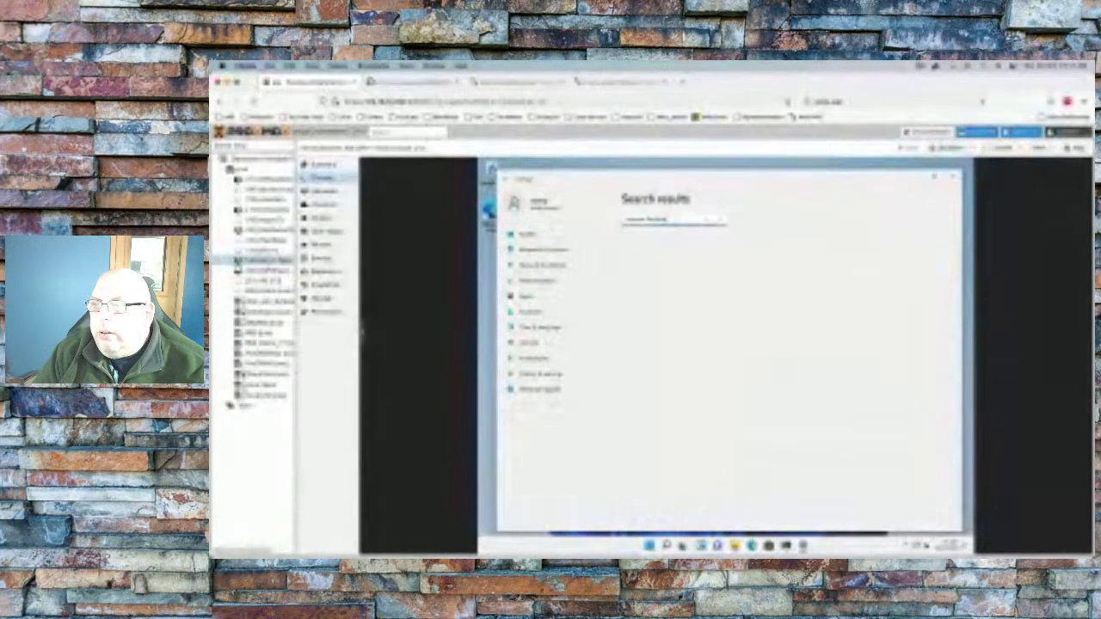
left_click(923, 66)
key("Escape")
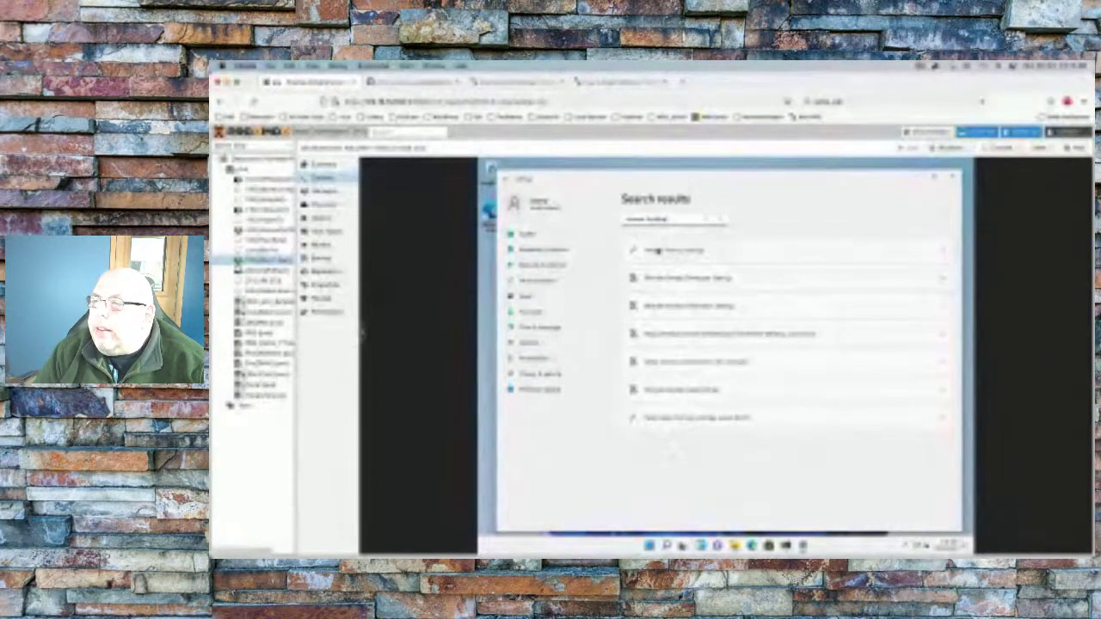
left_click(656, 250)
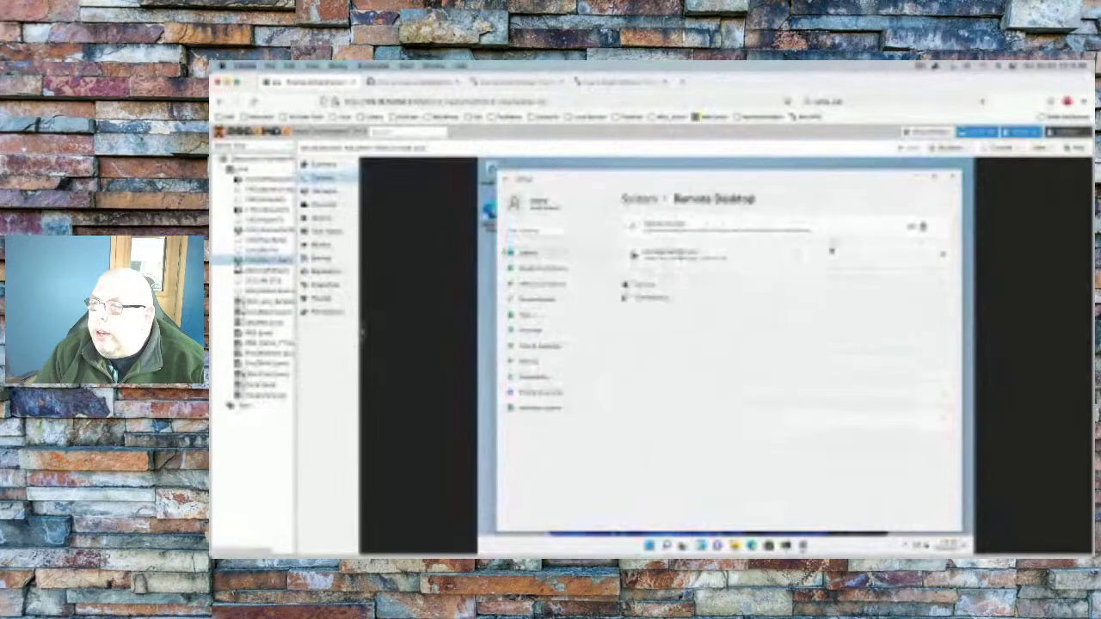
left_click(927, 227)
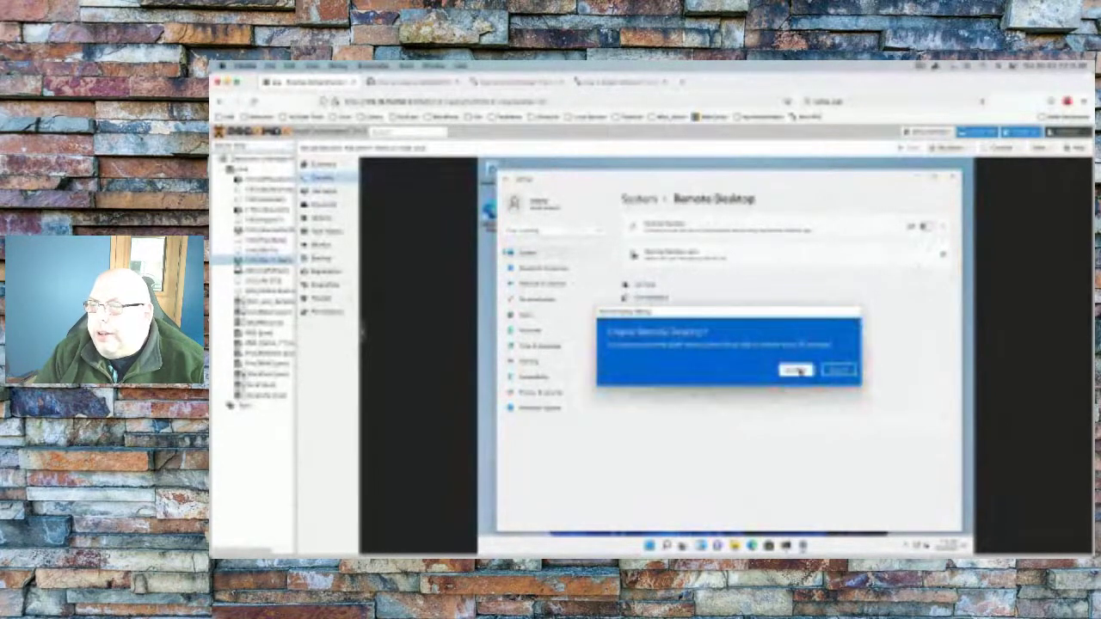
left_click(796, 371)
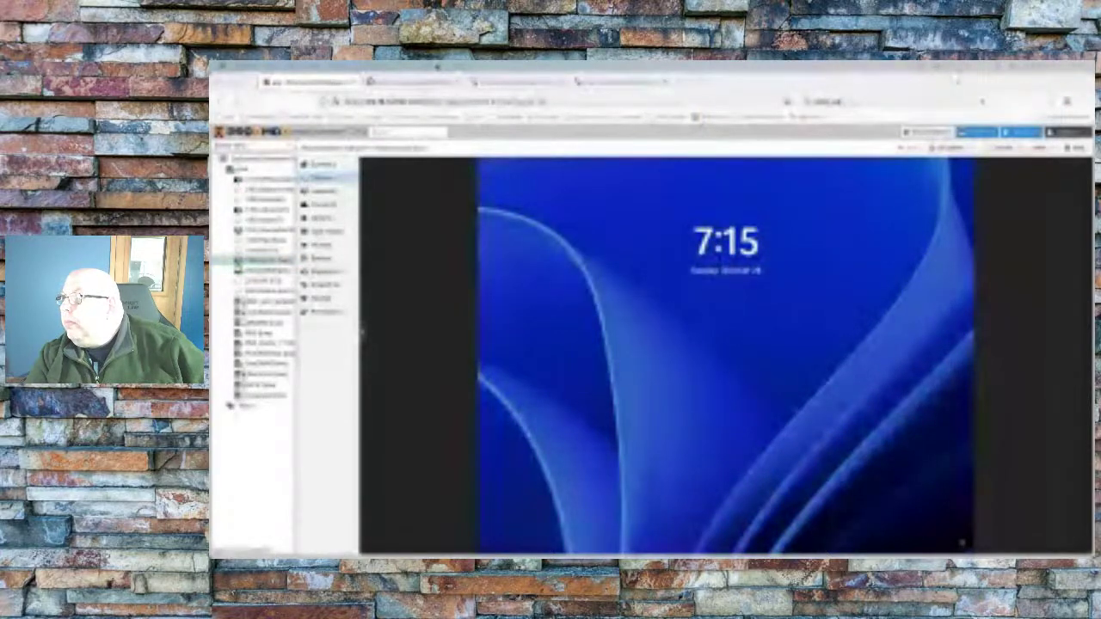
Switch to the Ubuntu VM's console tab and log in to its desktop
left_click(435, 68)
left_click(486, 104)
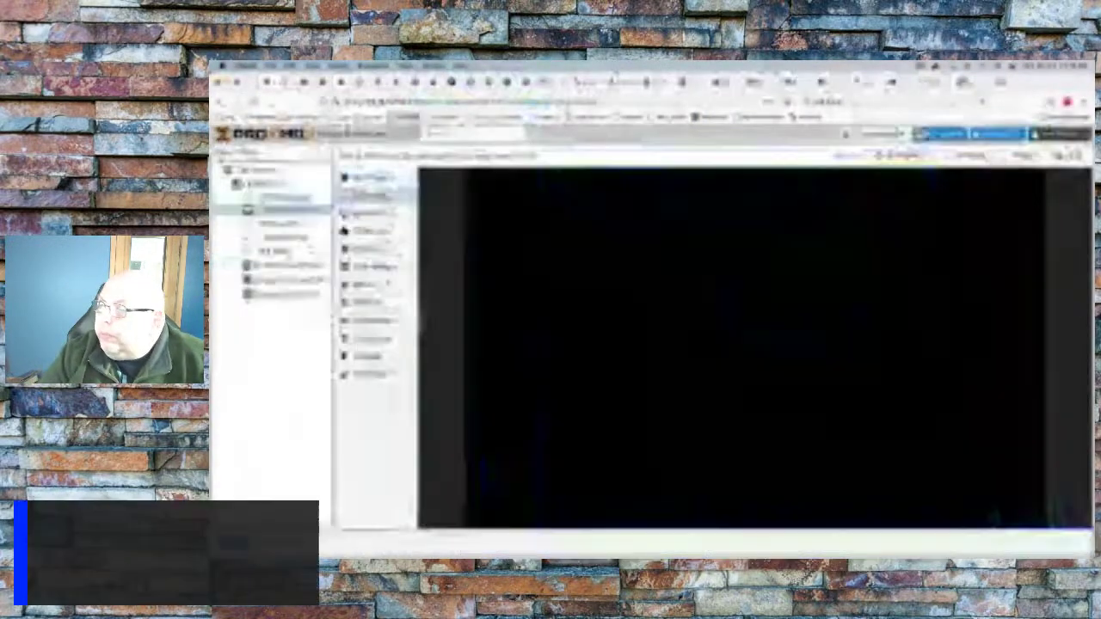
key("Return")
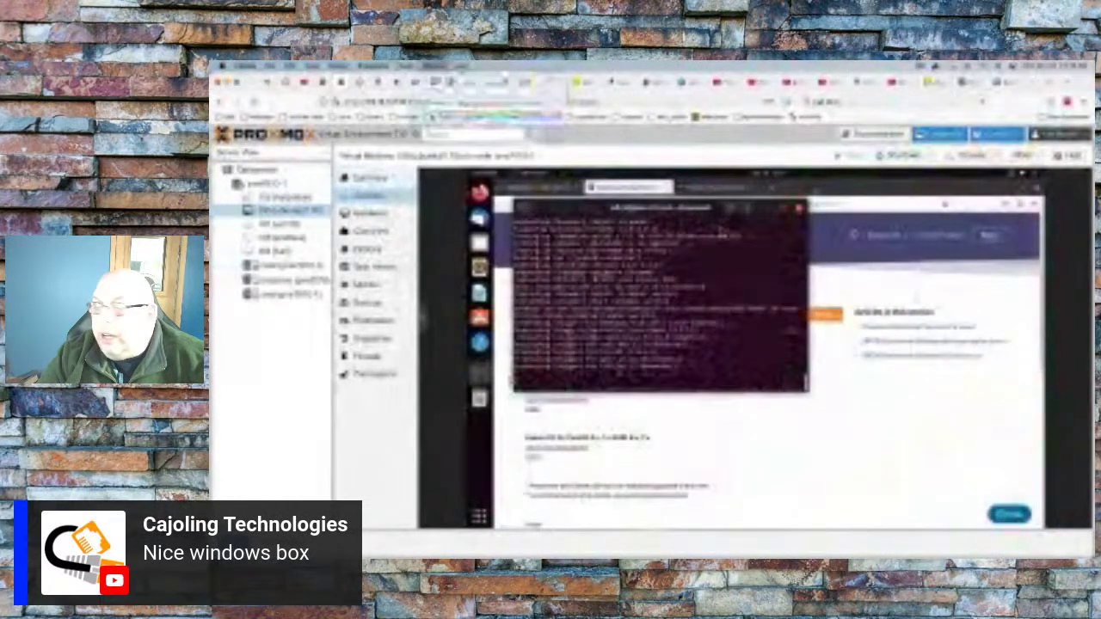
Return to the VM console showing the Windows Setup installation dialog
key("ctrl+Tab")
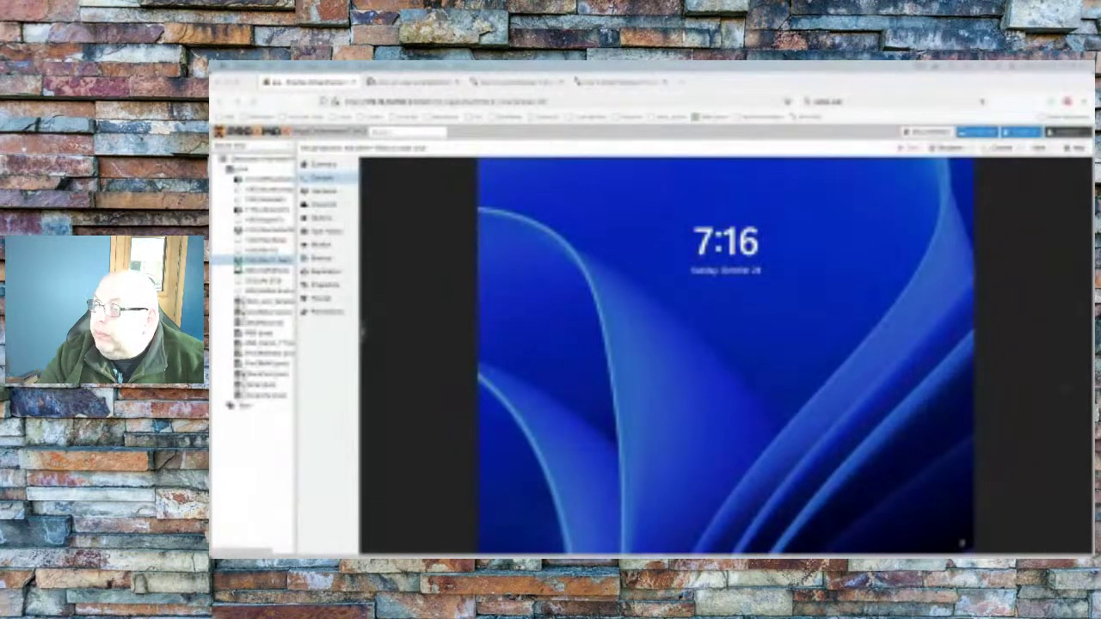
left_click(925, 68)
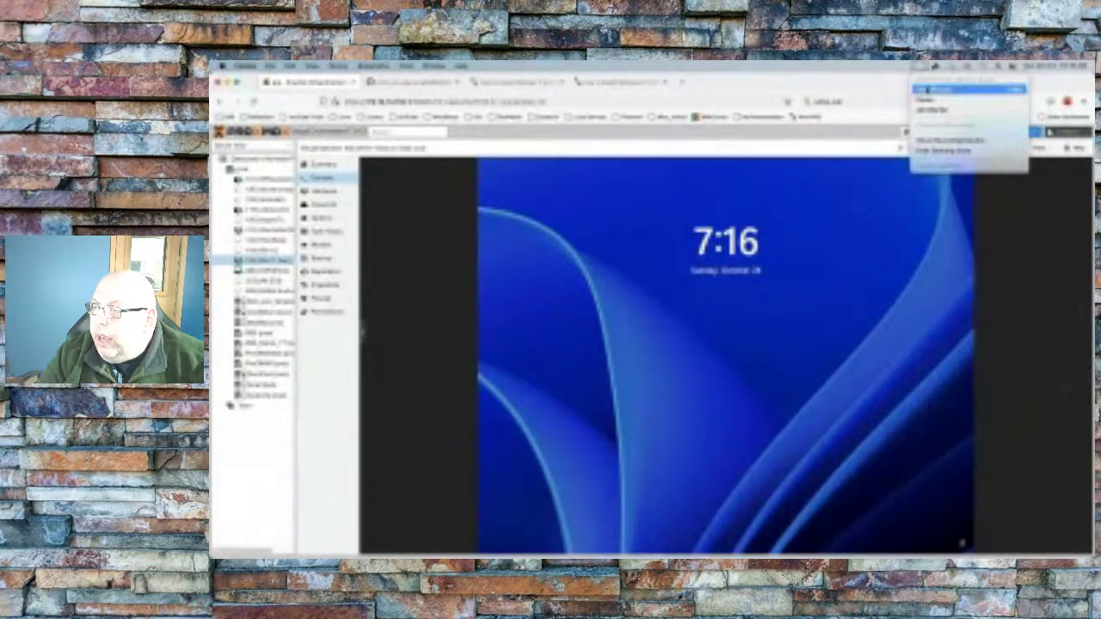
left_click(970, 89)
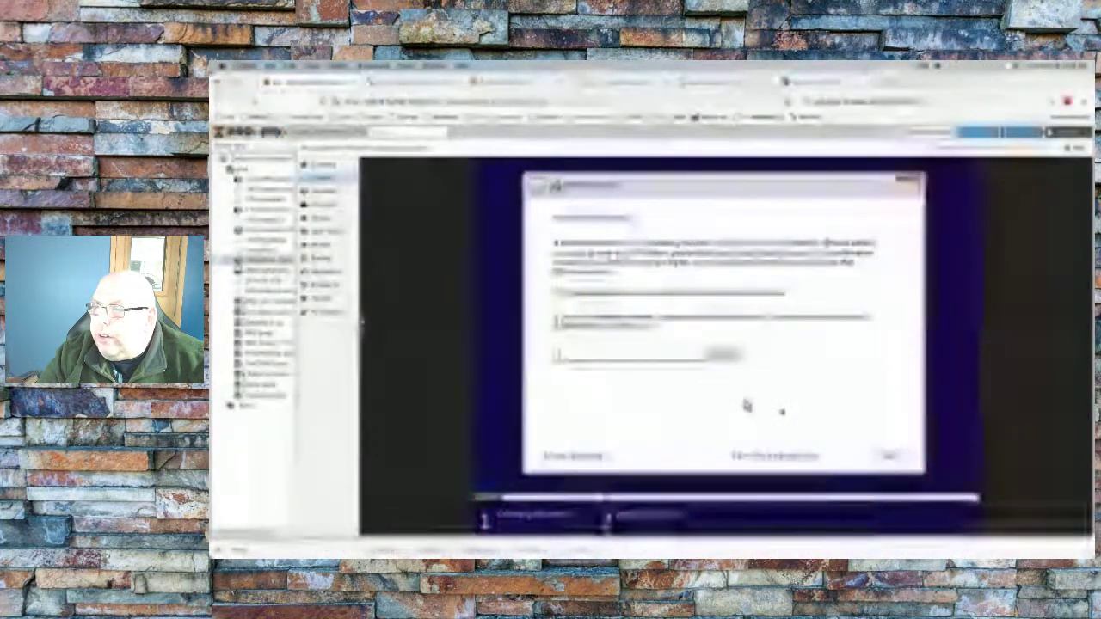